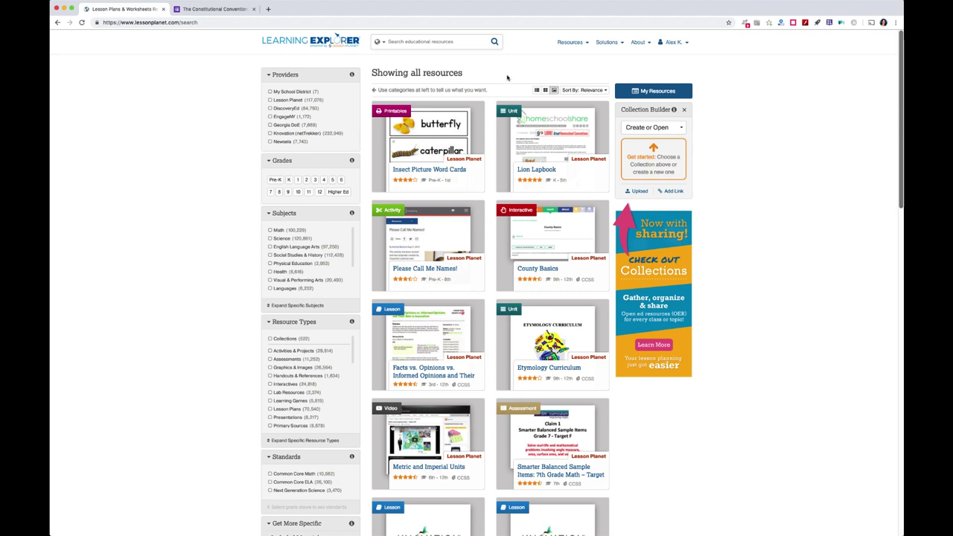
Browse the resource results, briefly applying and removing the Primary Sources filter
click(436, 43)
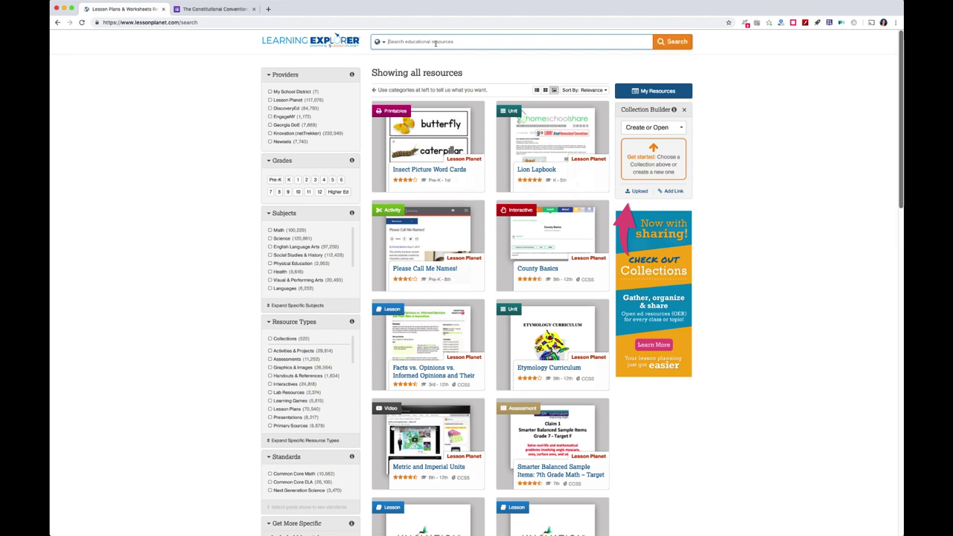
click(444, 58)
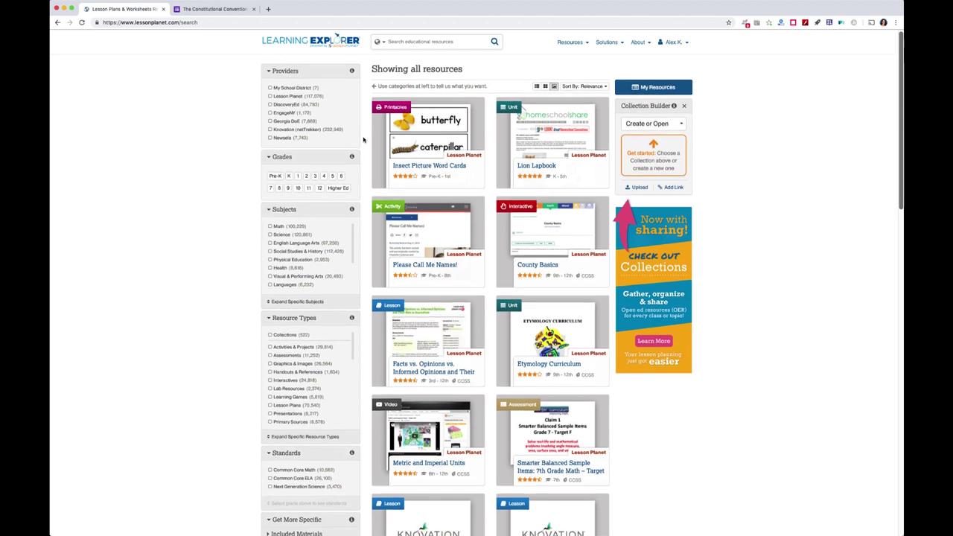
scroll(363, 139, down, 2)
scroll(363, 139, down, 1)
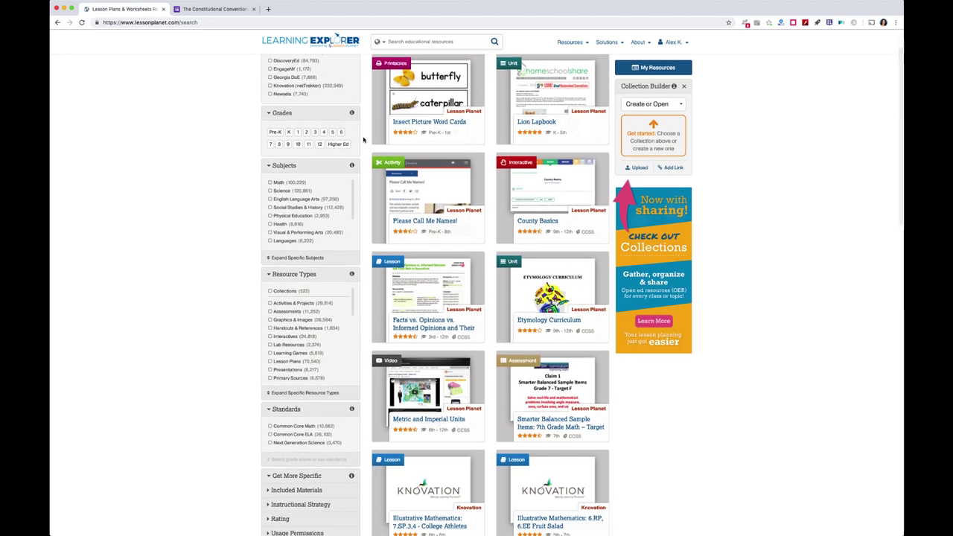
scroll(336, 195, down, 3)
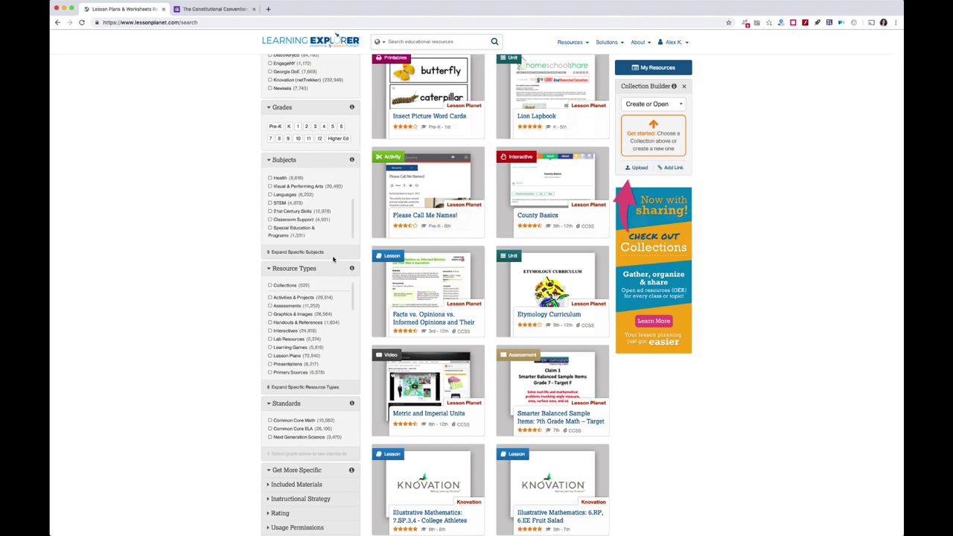
scroll(321, 305, down, 1)
scroll(321, 305, down, 1)
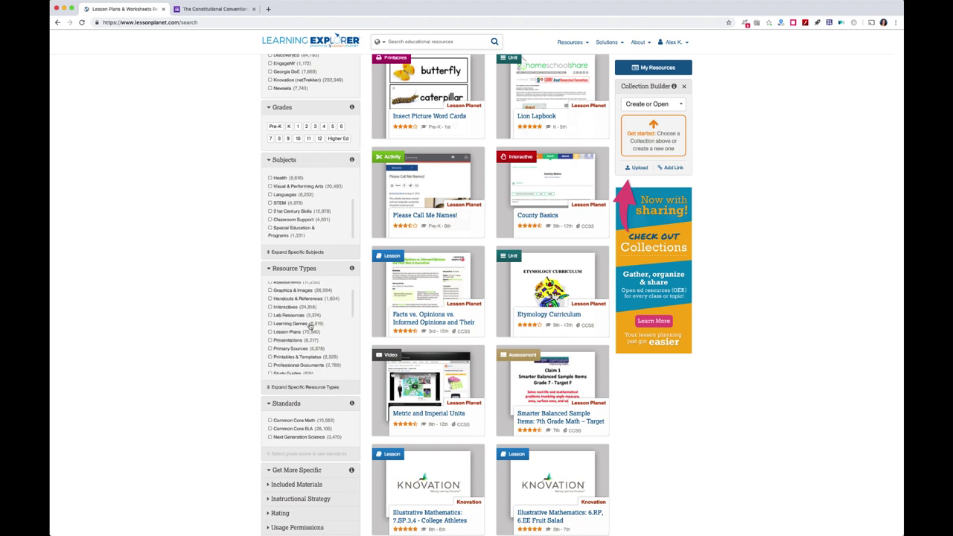
click(286, 350)
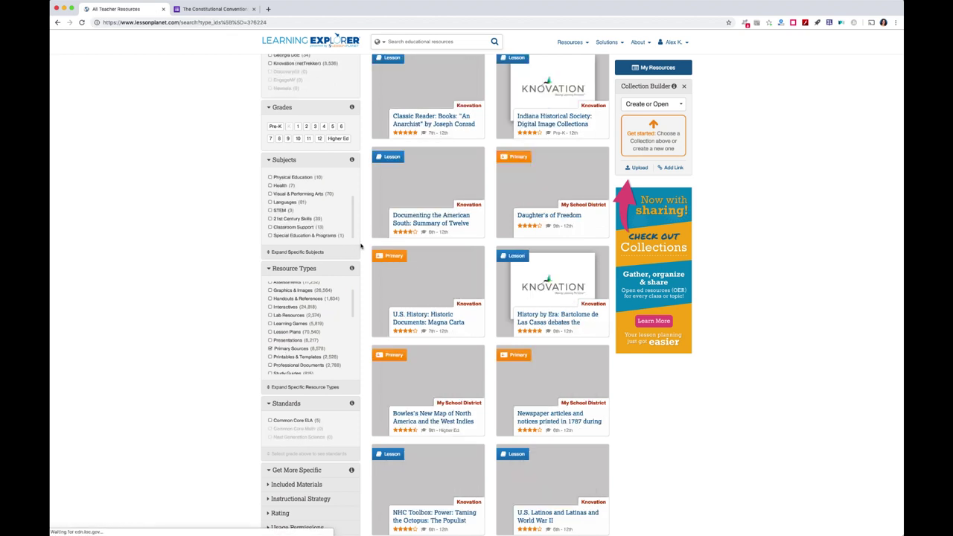
click(294, 350)
scroll(239, 383, down, 2)
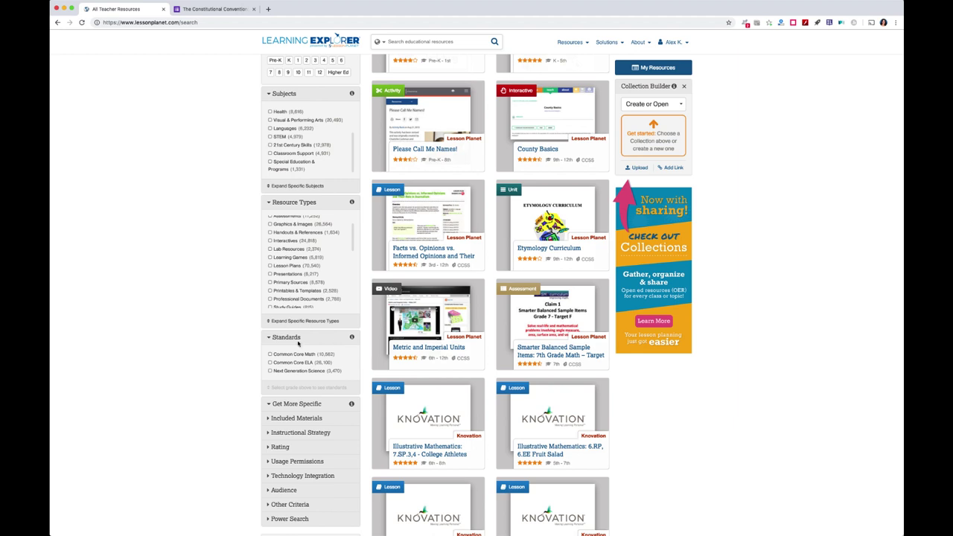
scroll(359, 320, up, 3)
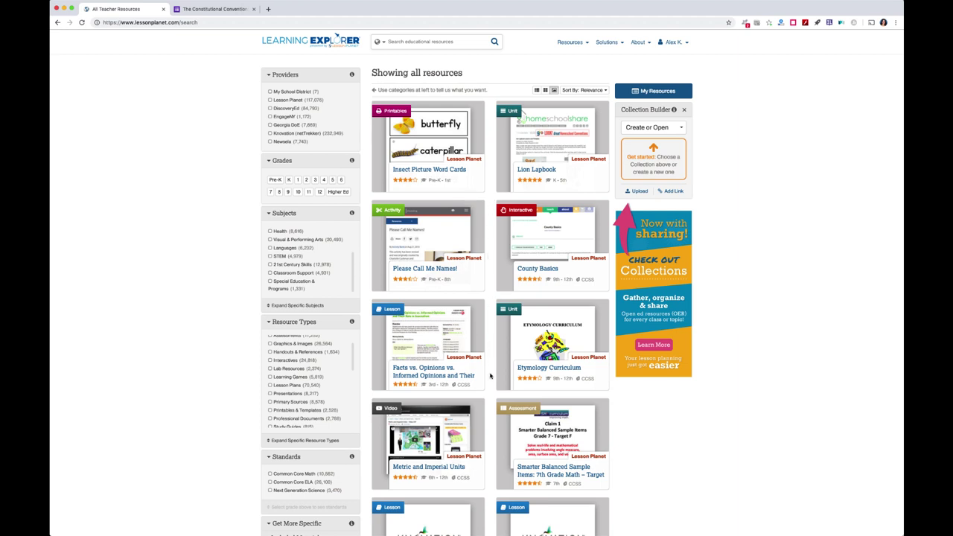
Open the Insect Picture Word Cards review, then its resource page in a new tab
mouse_move(455, 134)
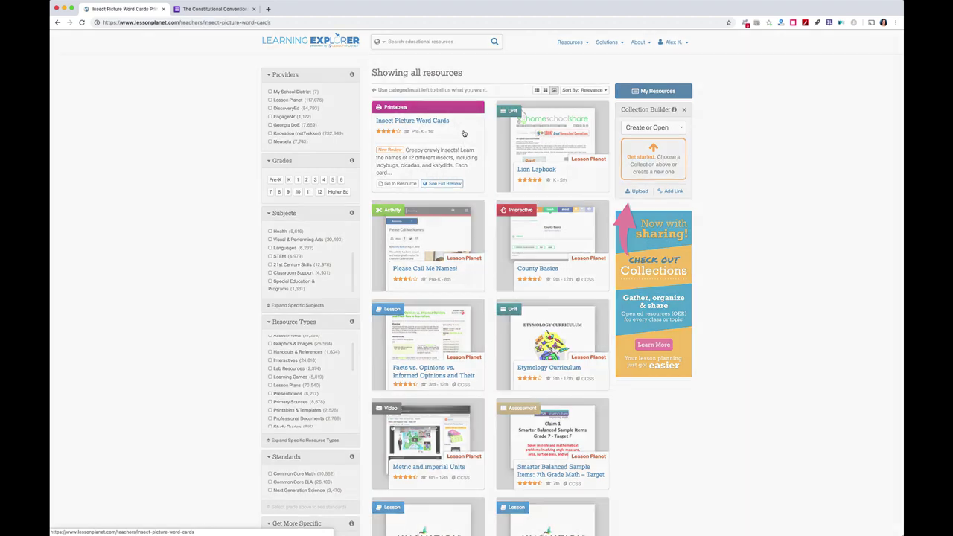
click(463, 134)
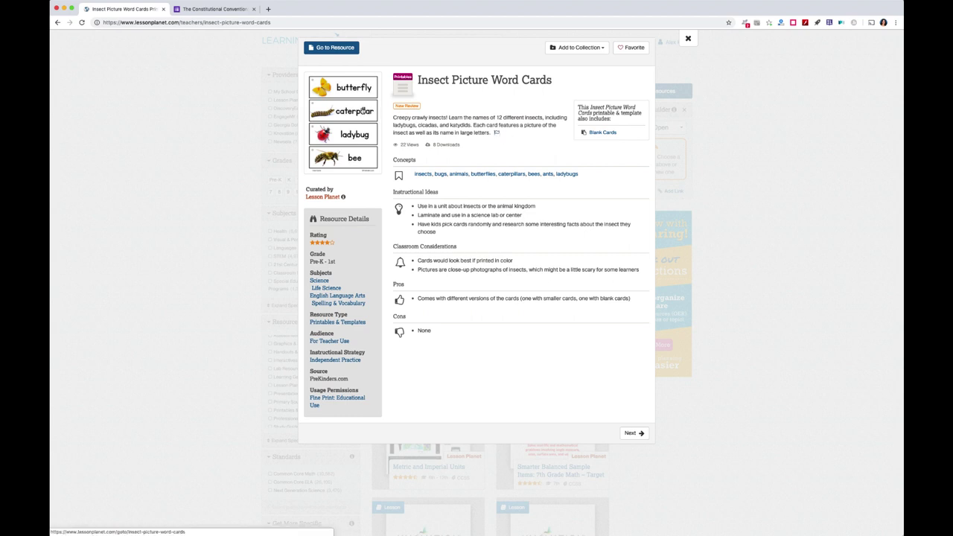
click(362, 110)
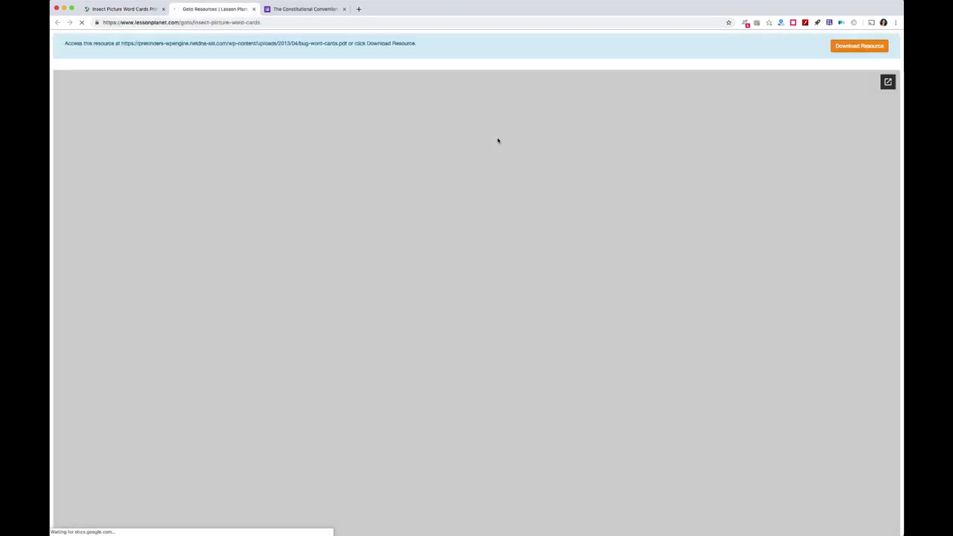
Close the insect word cards tab and the Insect Picture Word Cards review
scroll(498, 138, down, 5)
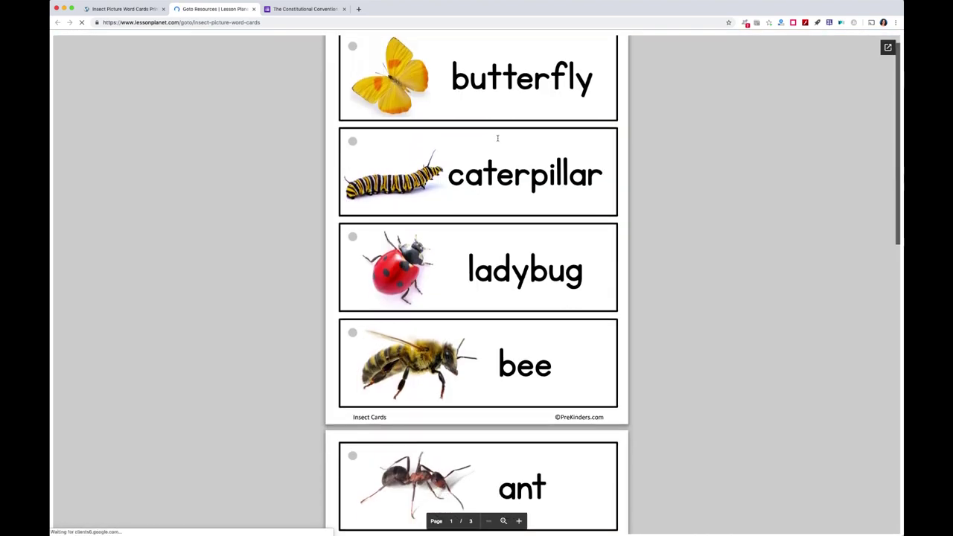
click(254, 9)
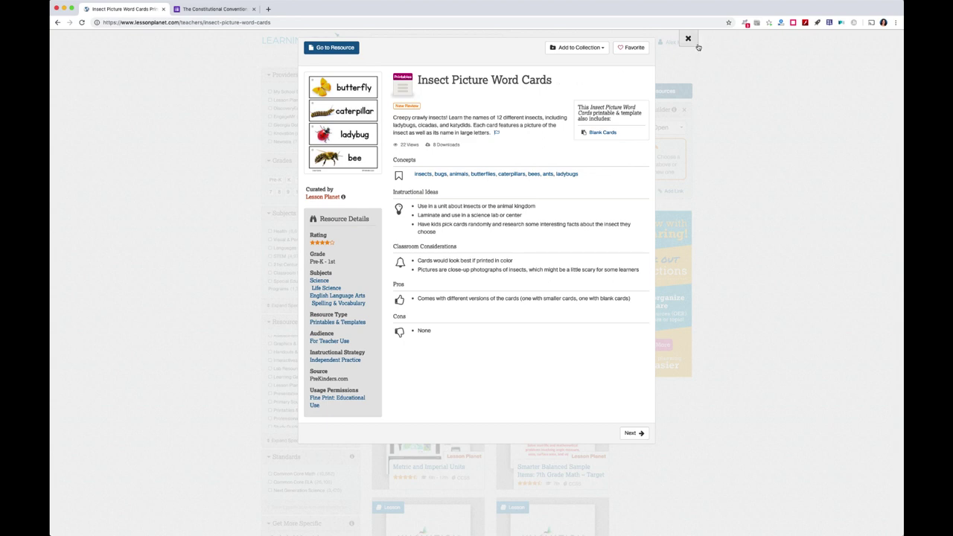
click(688, 38)
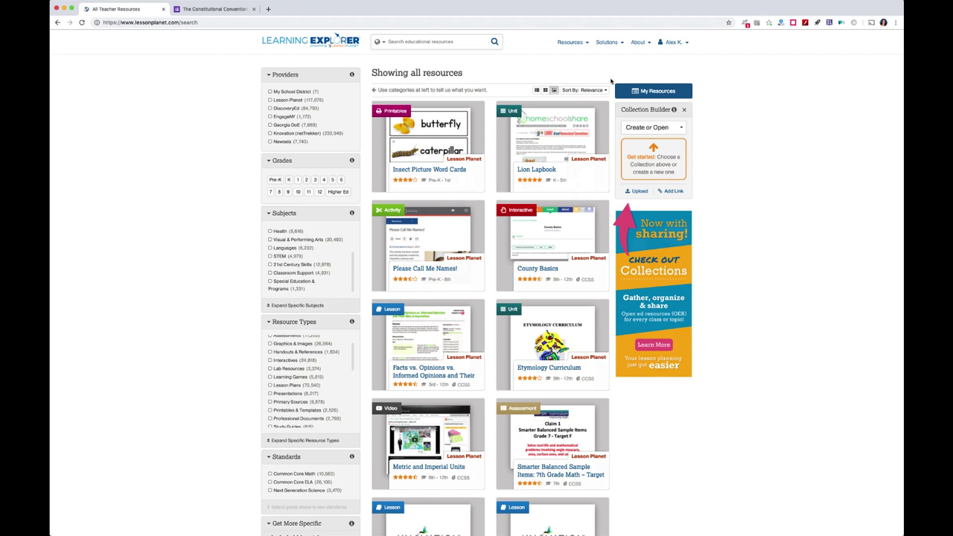
Search the Learning Explorer for 'primary sources', returning 8,999 resources sorted by relevance
click(446, 43)
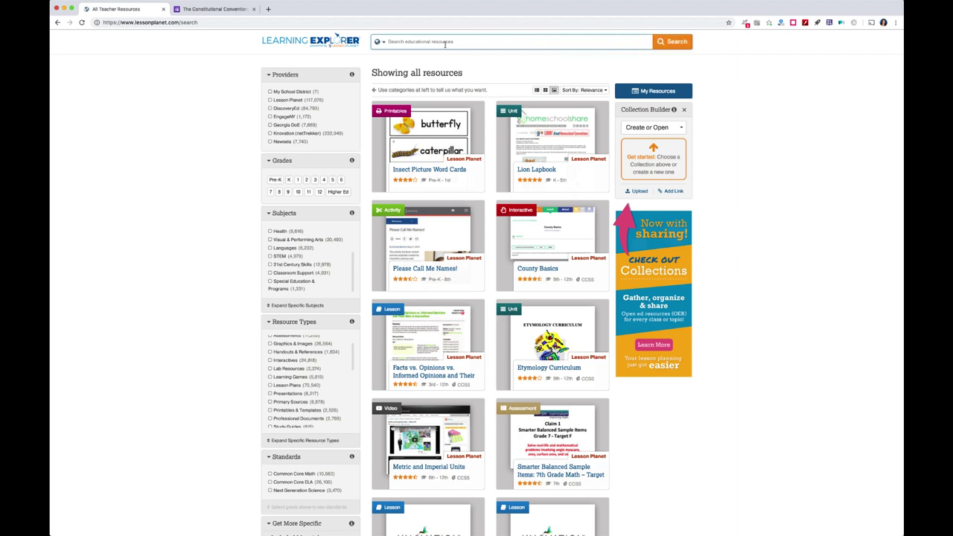
text(primary sources)
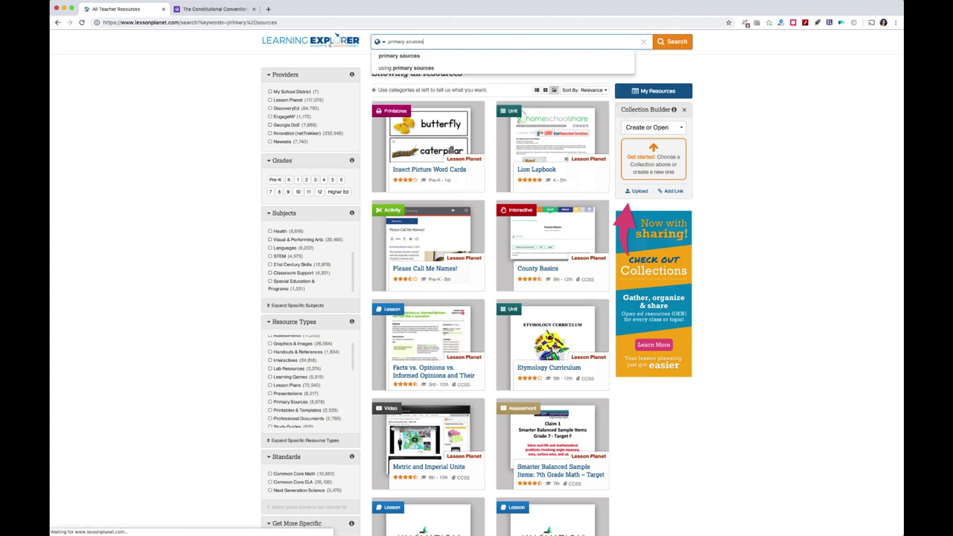
key(Return)
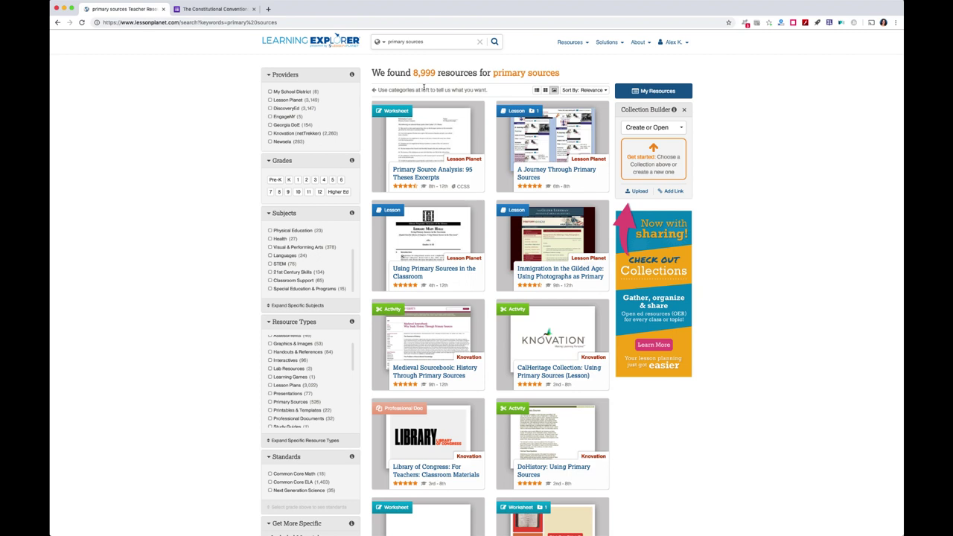
mouse_move(423, 112)
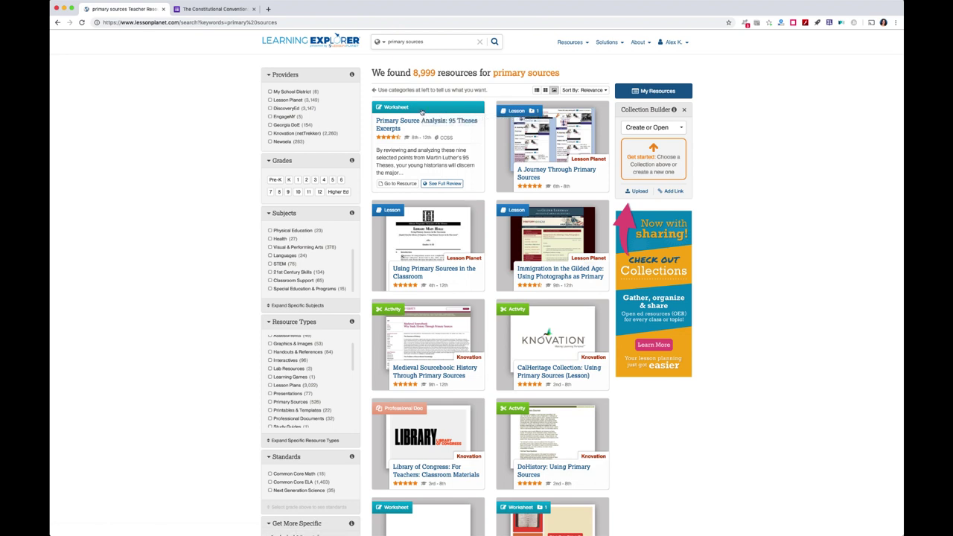
mouse_move(503, 112)
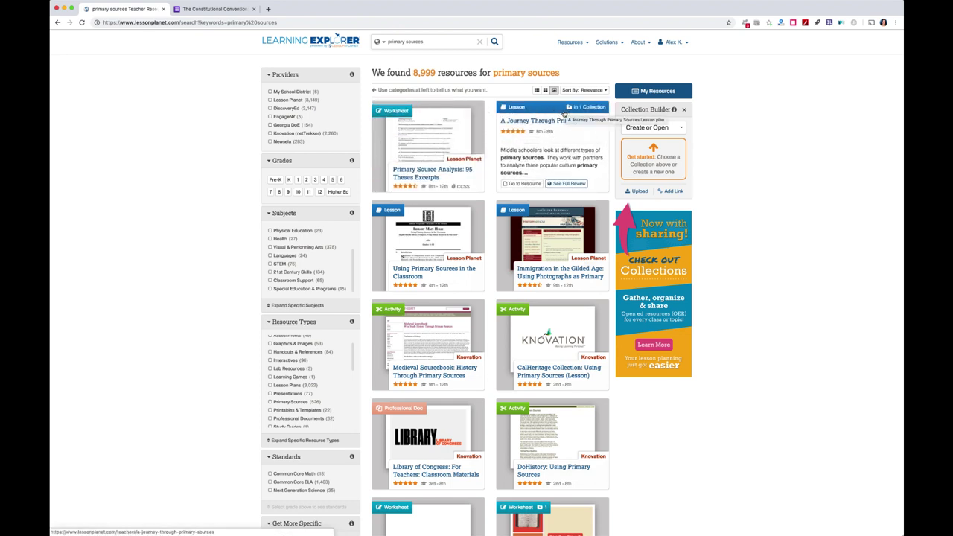
mouse_move(471, 215)
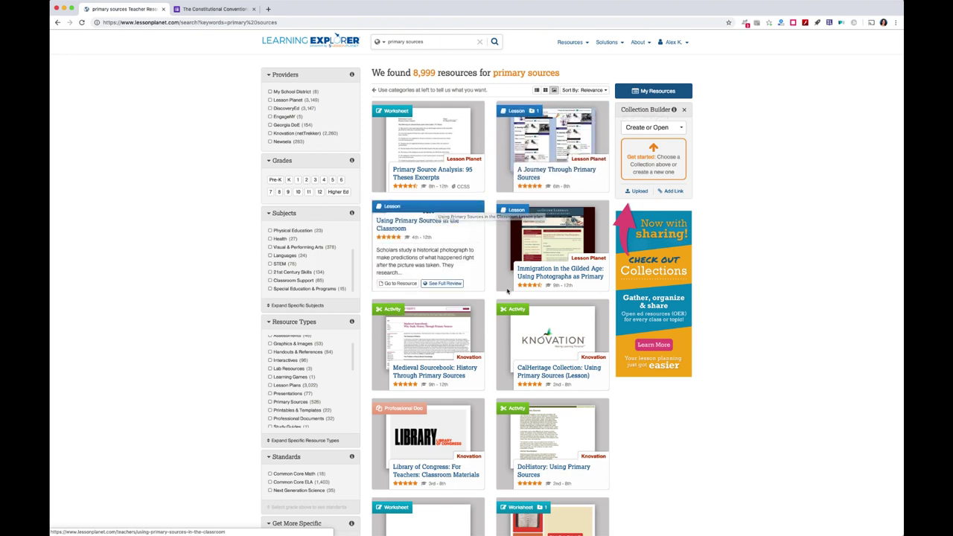
mouse_move(422, 407)
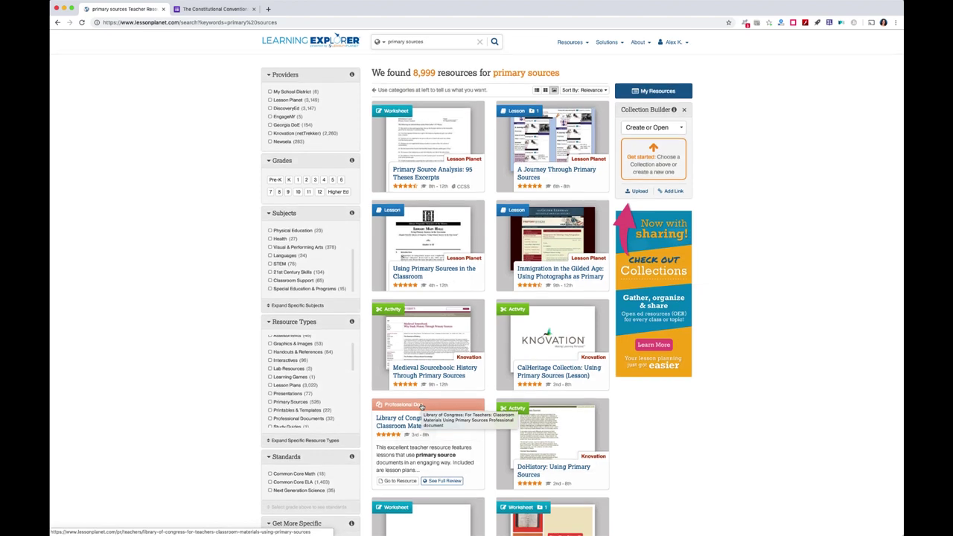
scroll(459, 402, down, 1)
scroll(458, 403, down, 10)
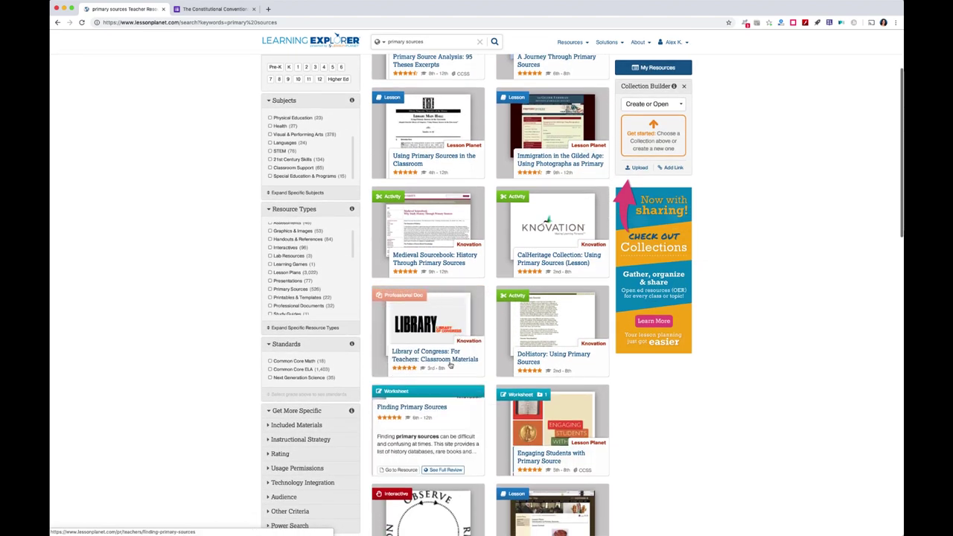
scroll(450, 365, up, 12)
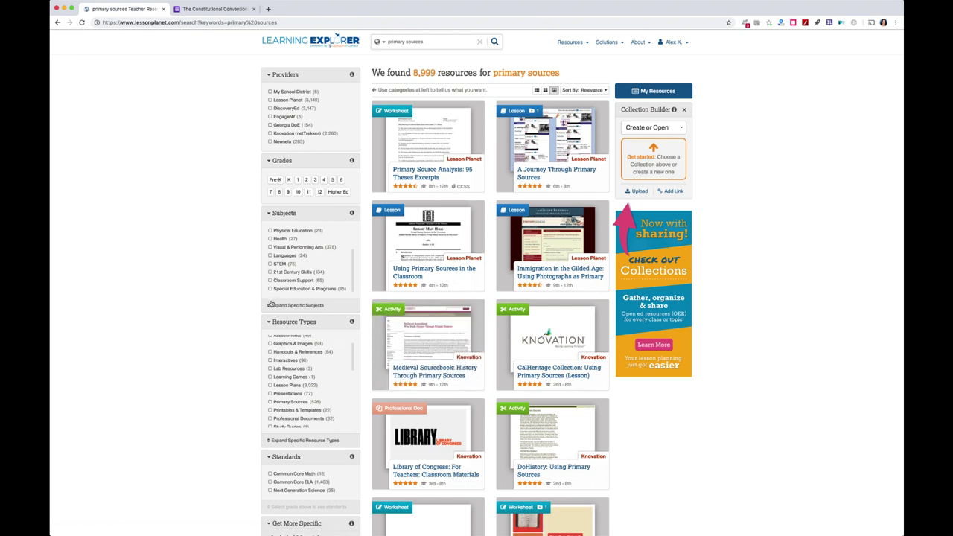
scroll(288, 371, up, 2)
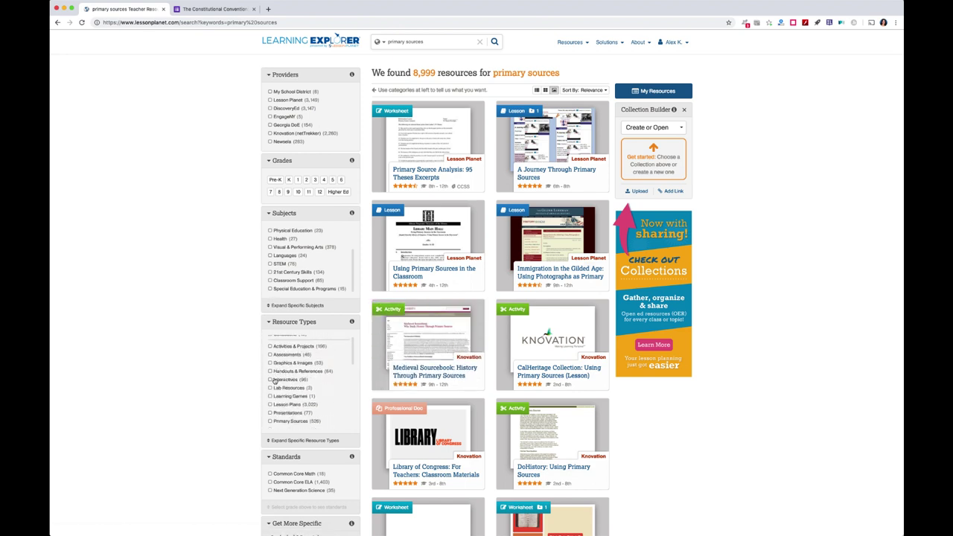
Check the Lesson Plans resource type filter, leaving 3,022 results
click(270, 404)
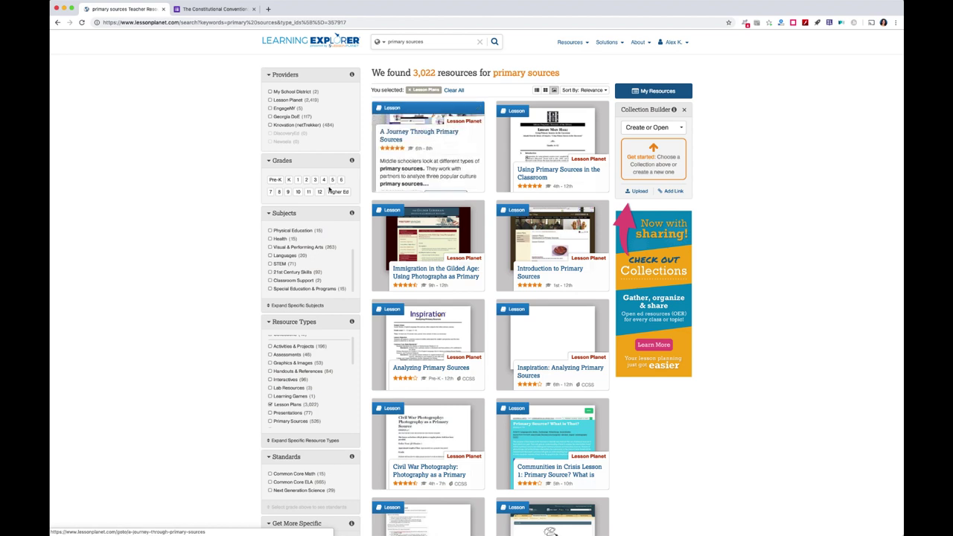
mouse_move(551, 157)
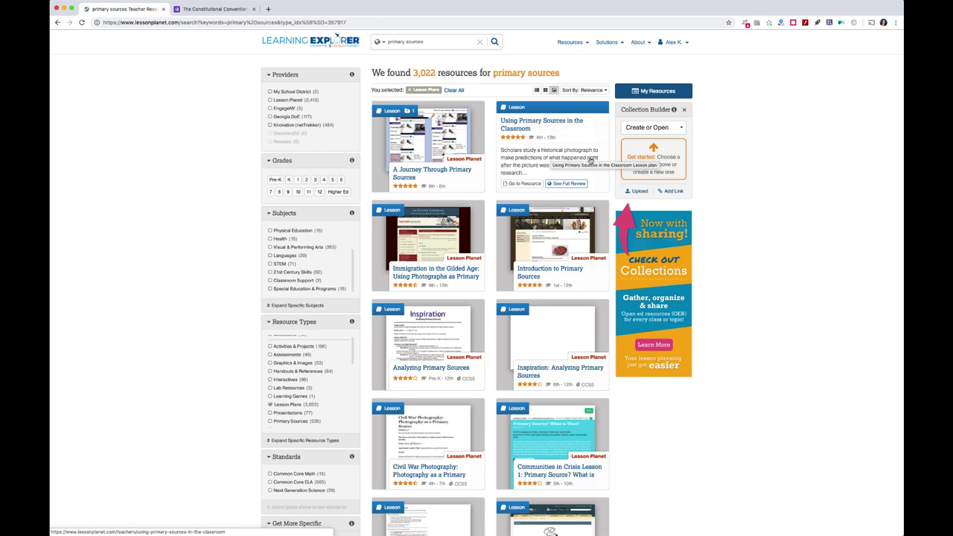
Start a new collection 'Practice with Analyzing Primary Sources' described for 8th graders, focusing on the Constitutional Convention
click(671, 131)
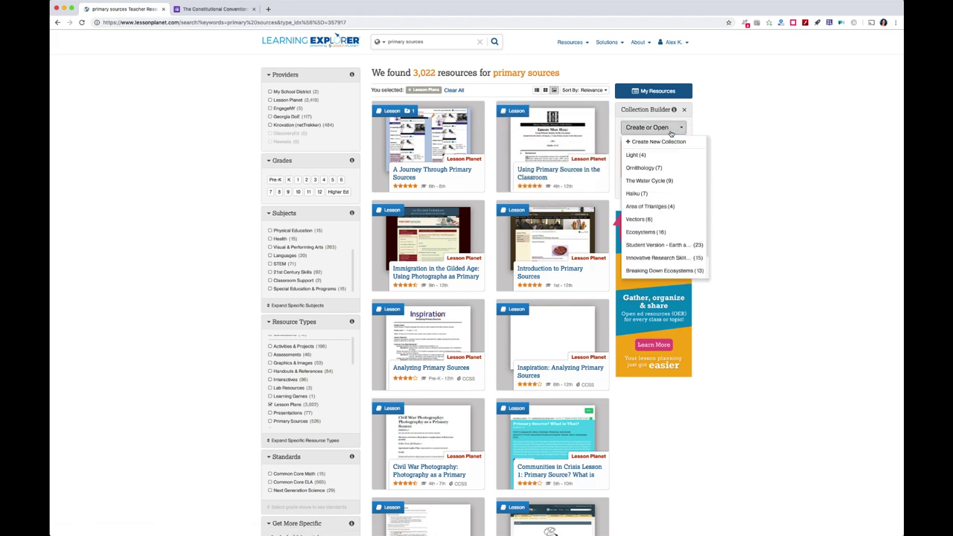
click(670, 142)
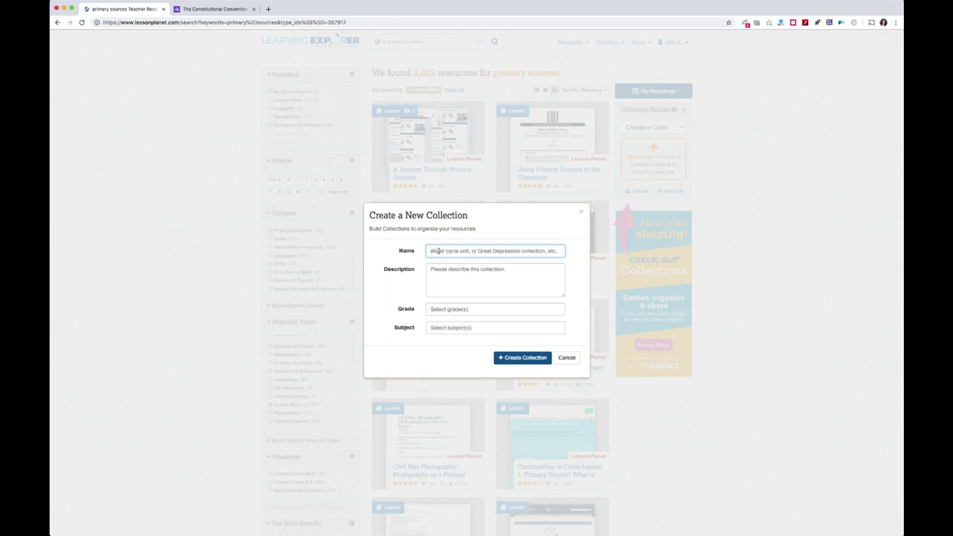
text(Practice with Analyzing Prim)
text(ary Sources)
click(454, 272)
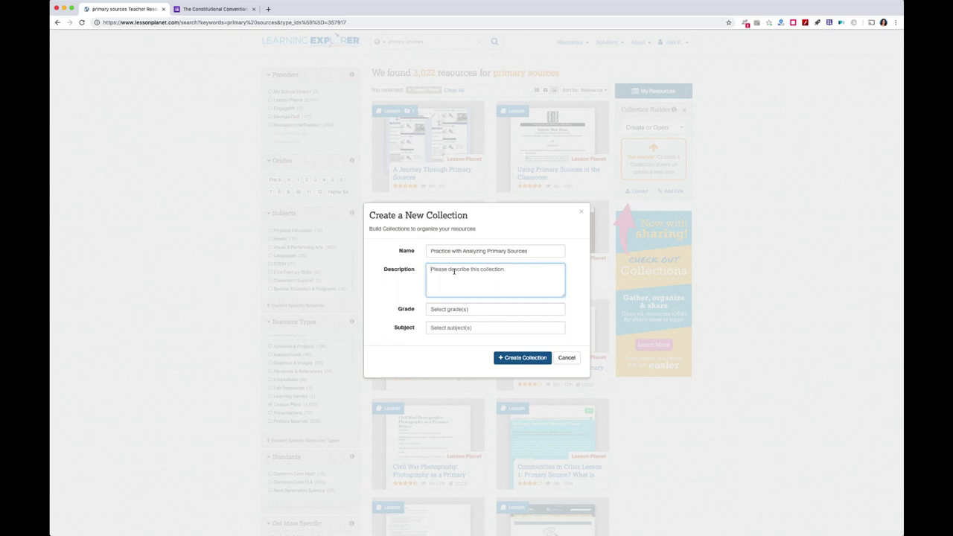
text(I plan to use this collection with my 8th graders after they practice anal)
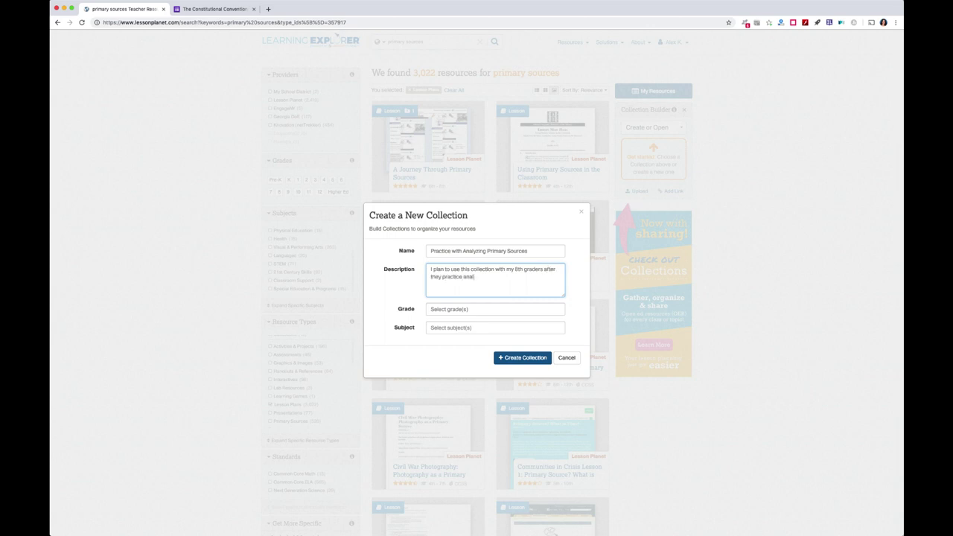
text(yzing primary sources inc lass.)
key(BackSpace)
key(BackSpace)
key(BackSpace)
key(BackSpace)
text(class. Focus will be Constituti)
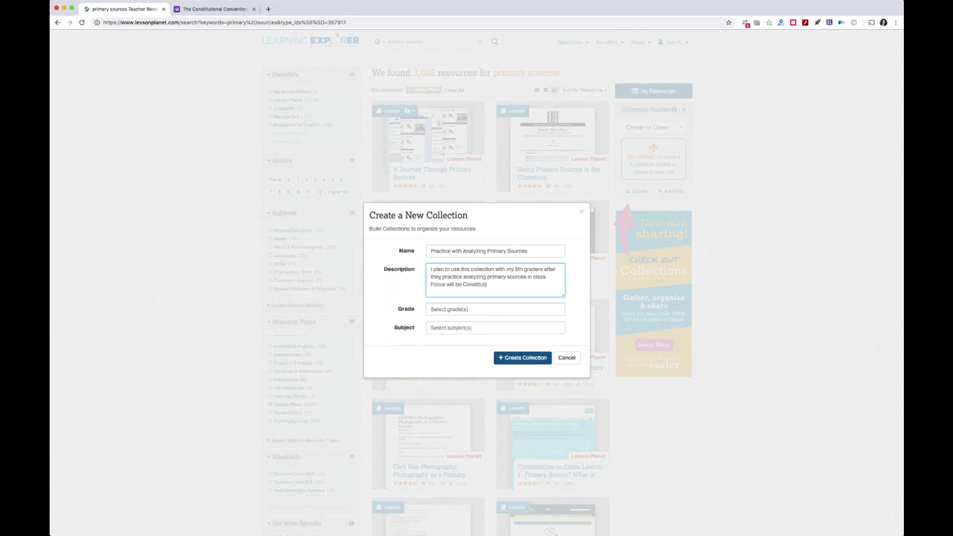
text(onal Convention.)
Set the collection's grade to 8th and subject to United States History, then create it
click(469, 308)
text(8t)
key(Return)
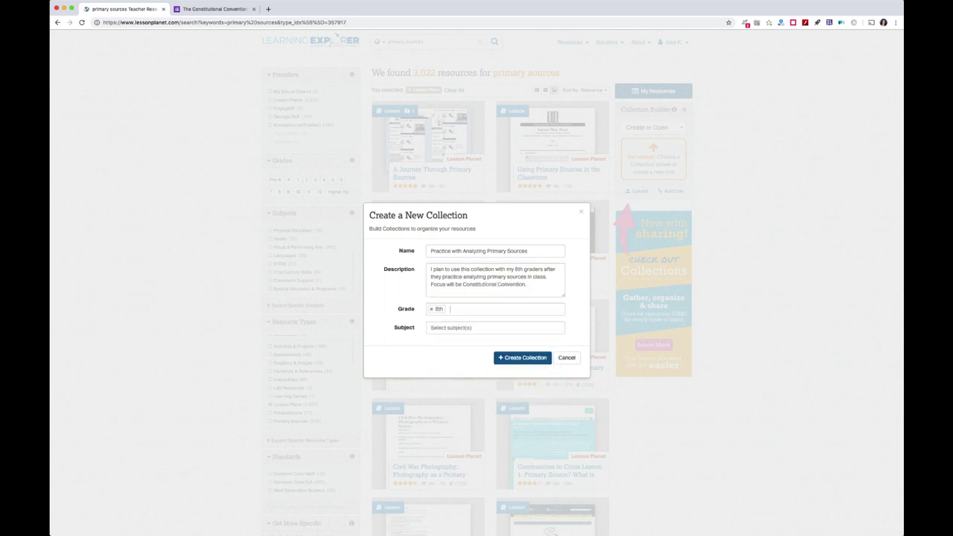
click(470, 327)
text(hist)
click(509, 371)
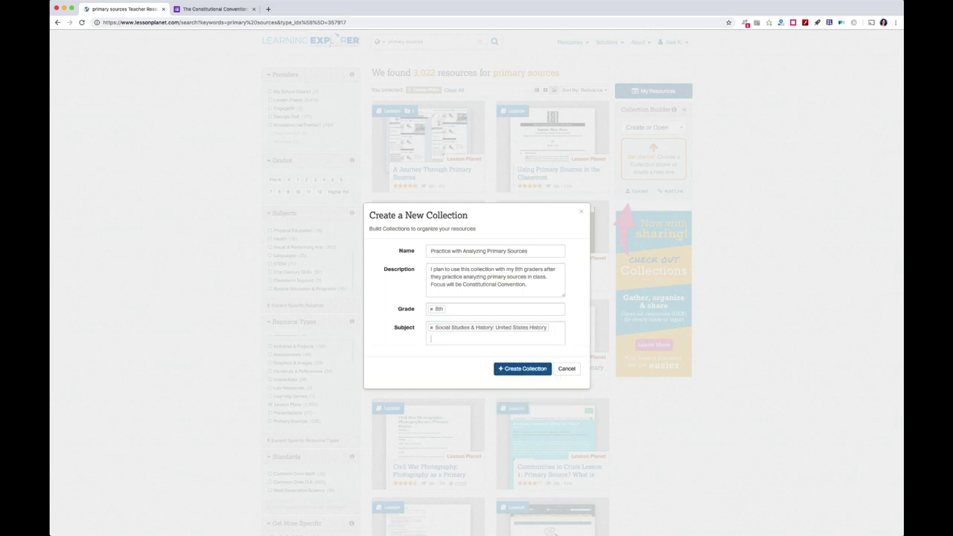
click(509, 367)
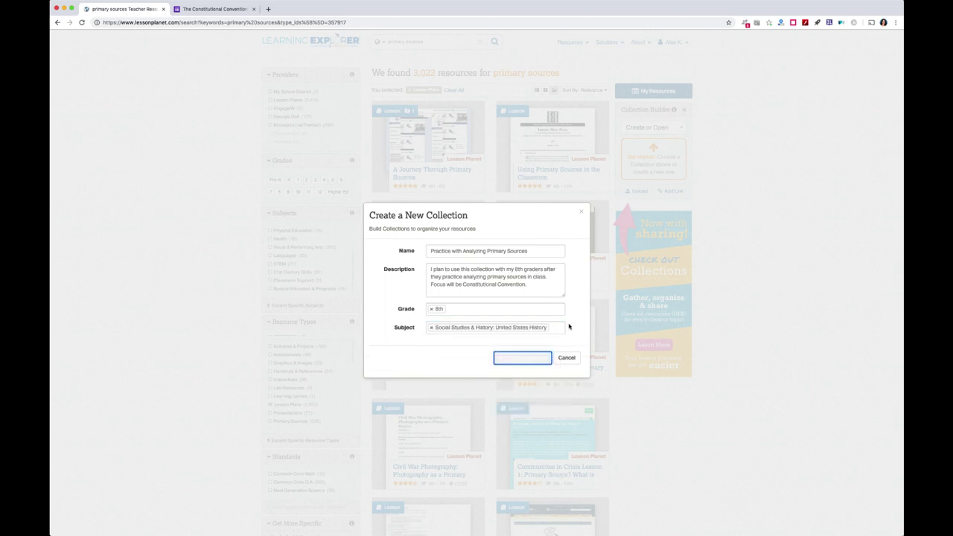
click(549, 357)
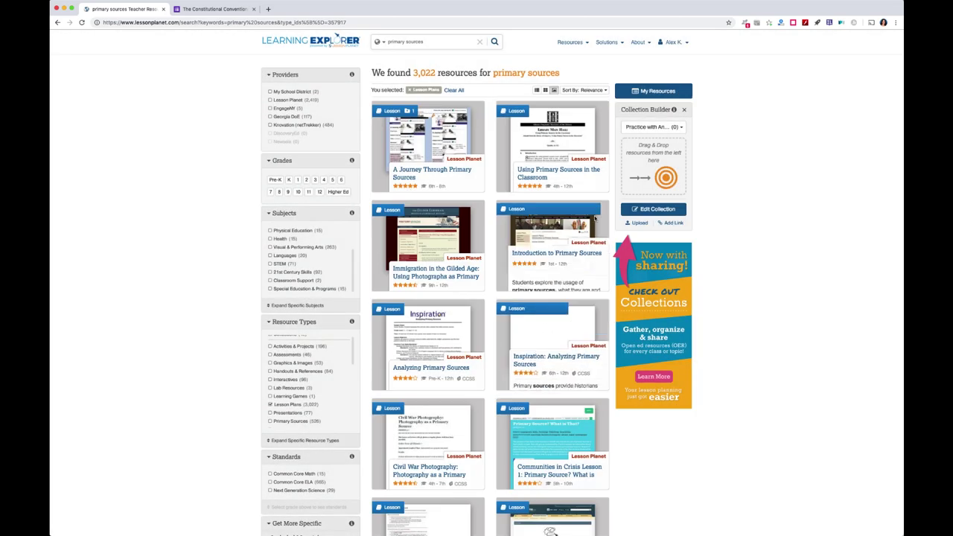
Drag the 'Using Primary Sources in the Classroom' lesson plan into the Collection Builder
mouse_move(562, 151)
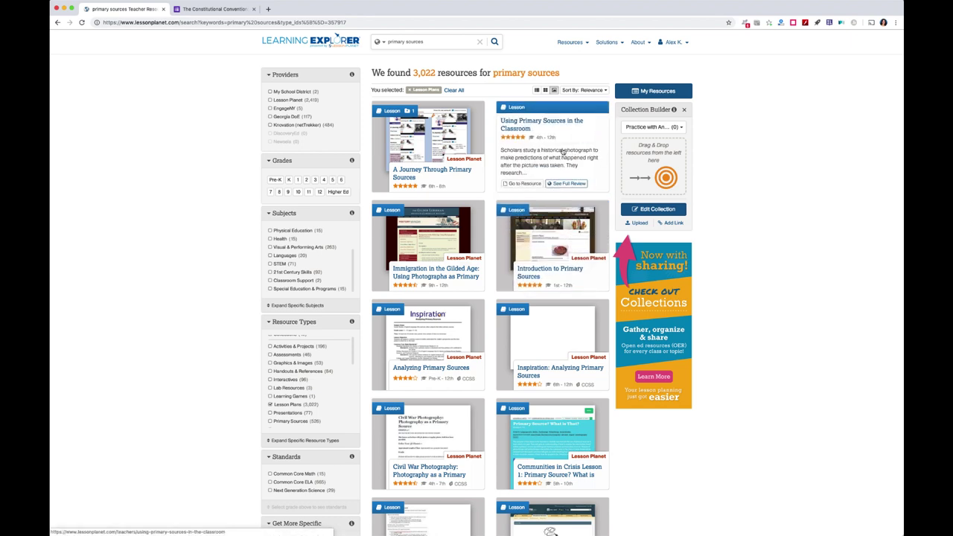
drag(562, 151, 649, 158)
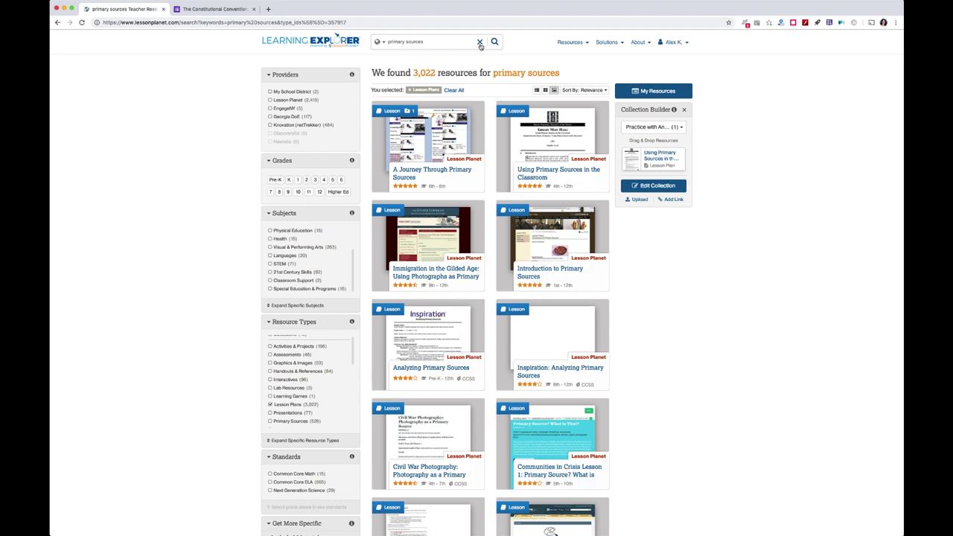
Search 'constitutional convention' and filter to Lesson Planet videos instead of lesson plans
click(481, 43)
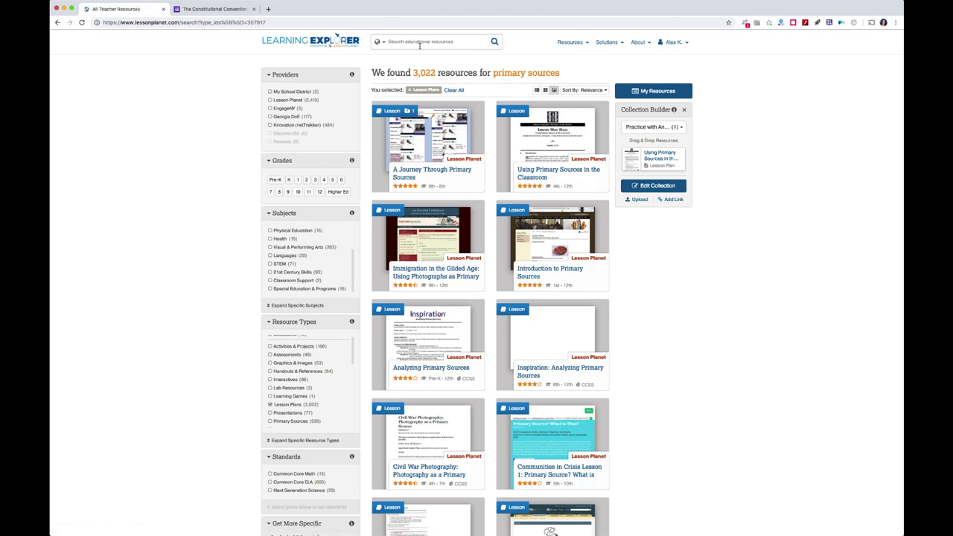
text(constit)
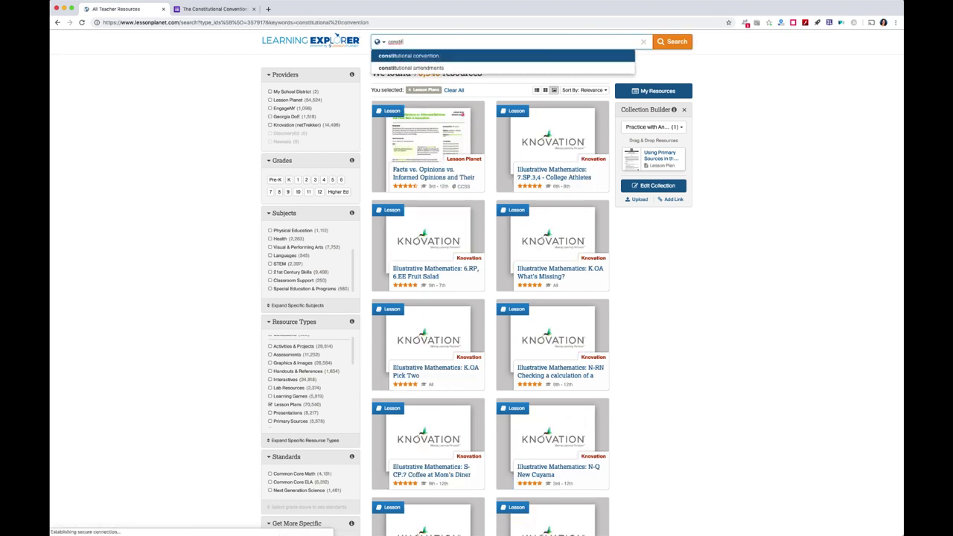
key(Return)
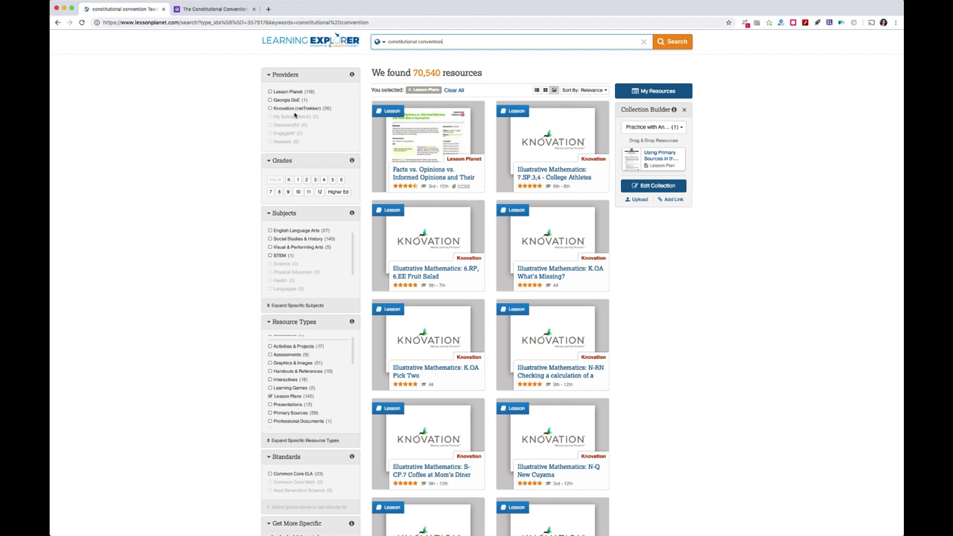
click(271, 92)
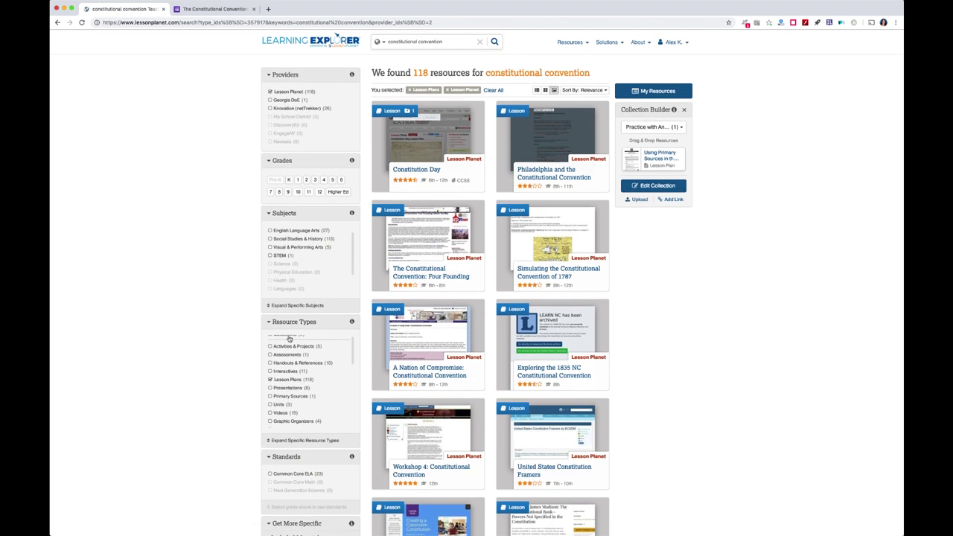
click(270, 380)
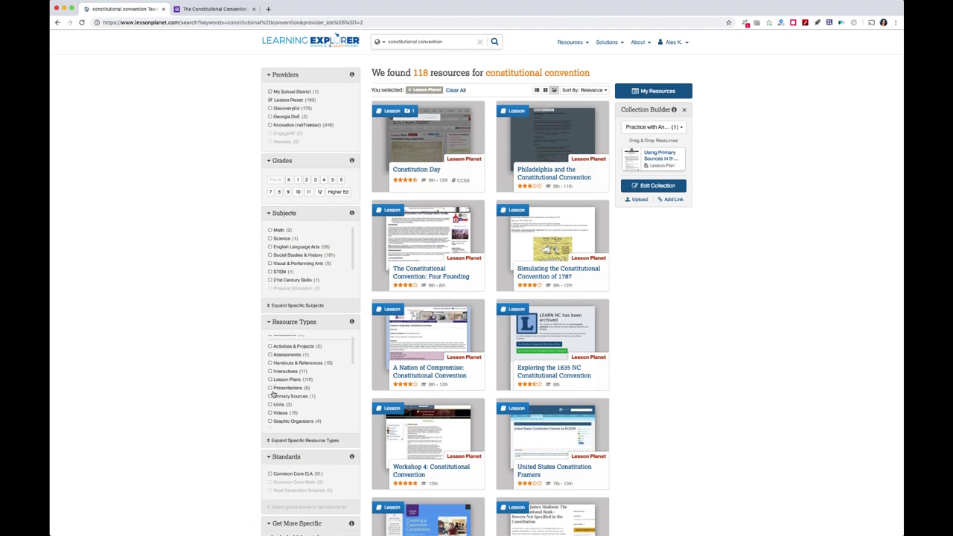
click(270, 413)
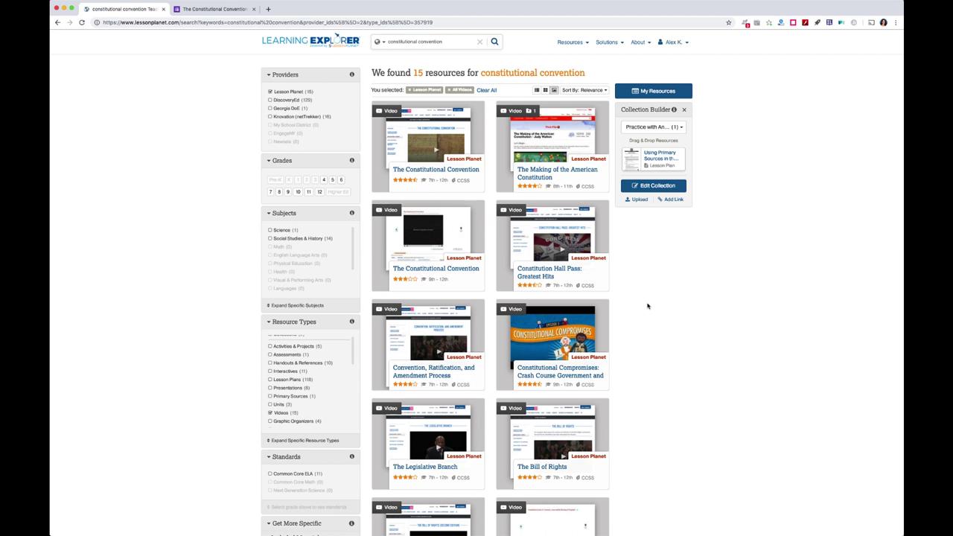
Add the Constitutional Compromises: Crash Course video to the collection and clear all filters
drag(557, 353, 655, 176)
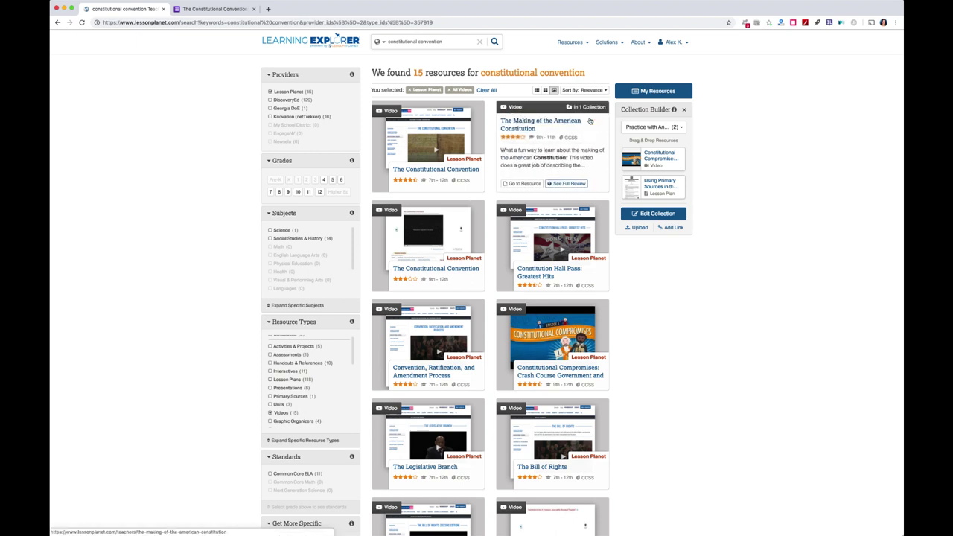
click(486, 91)
click(421, 42)
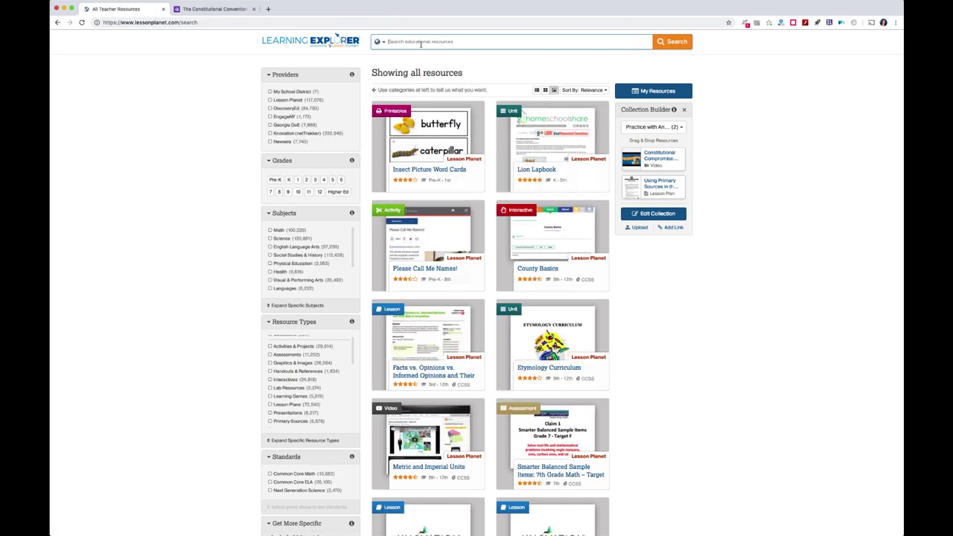
Search 'constitutional convention' again and filter the results to Primary Sources
text(consti)
key(Down)
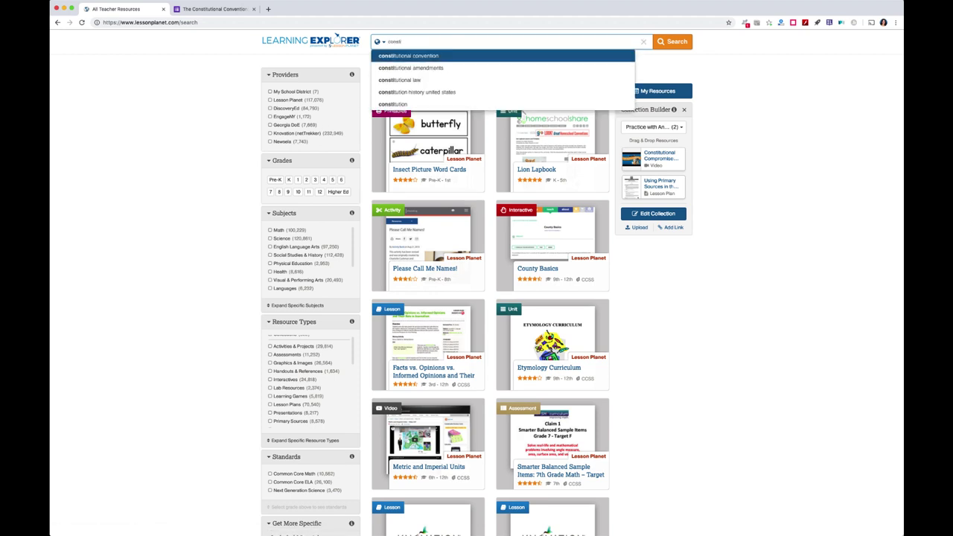
key(Return)
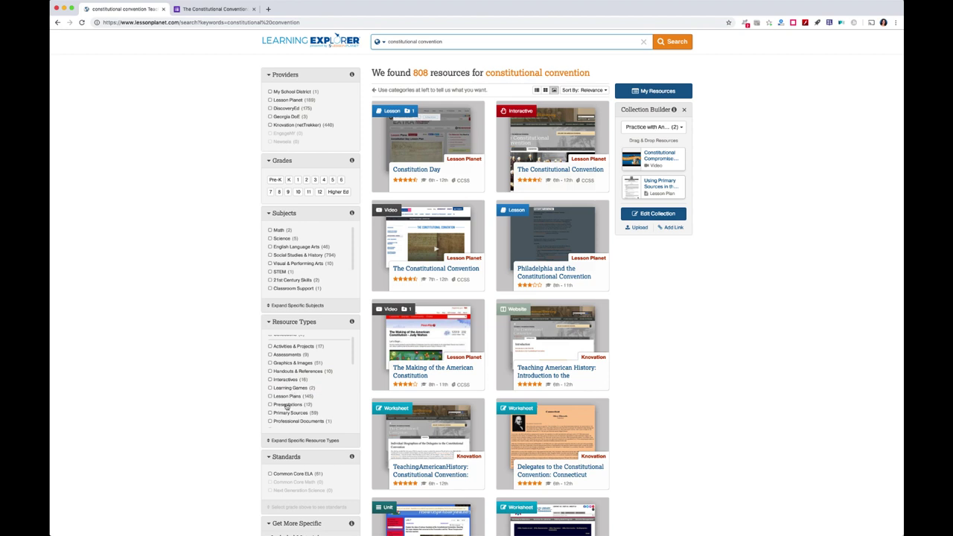
click(271, 414)
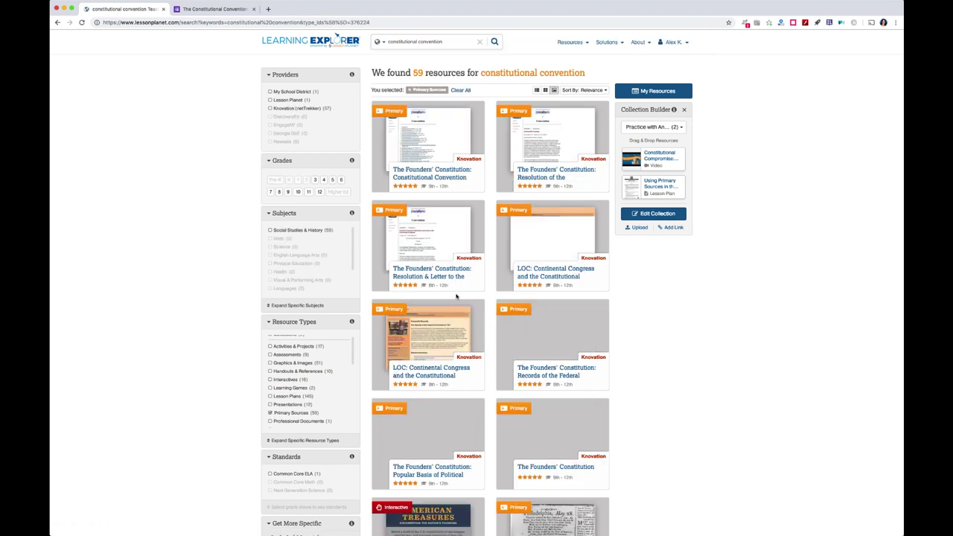
mouse_move(473, 228)
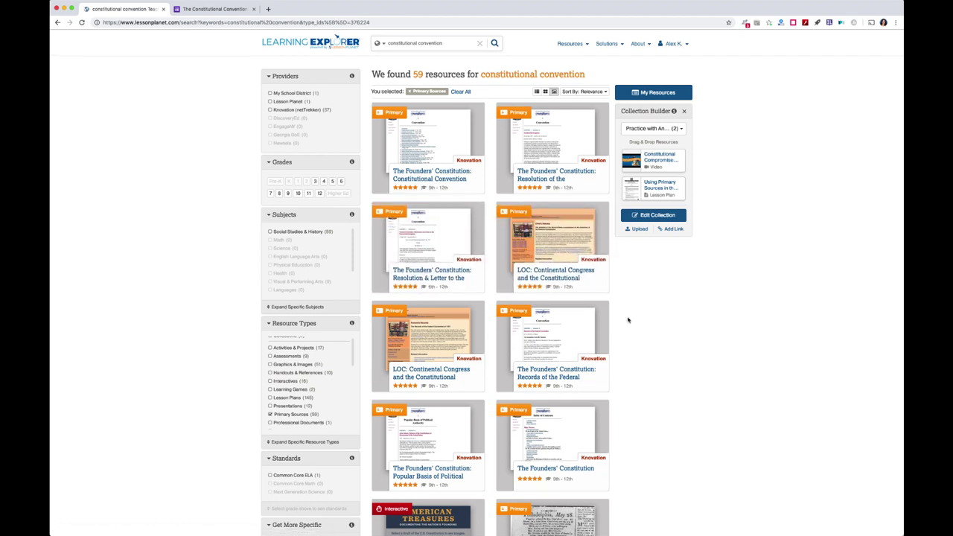
scroll(628, 320, down, 5)
Drag American Treasures, the 1787 newspaper articles and The New Jersey Plan into the collection
mouse_move(452, 377)
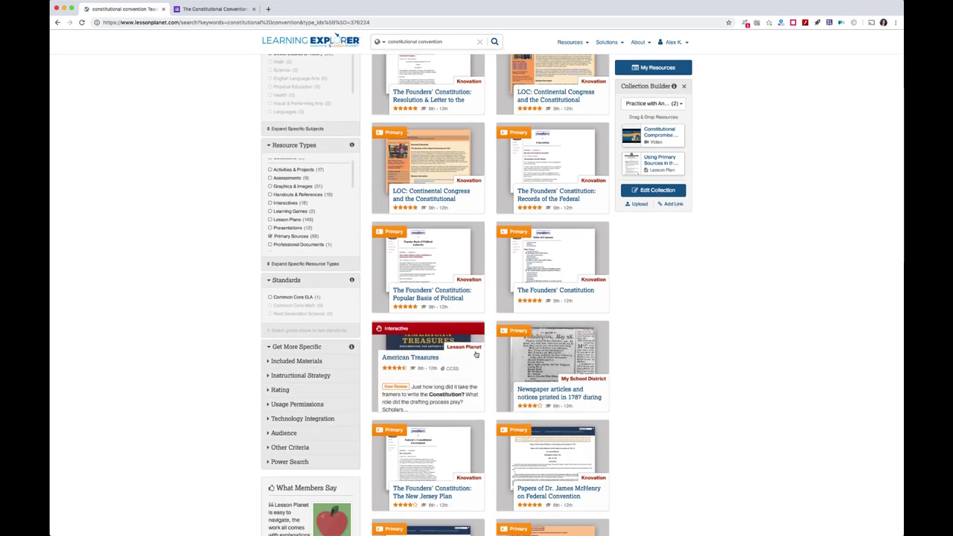
drag(452, 376, 652, 174)
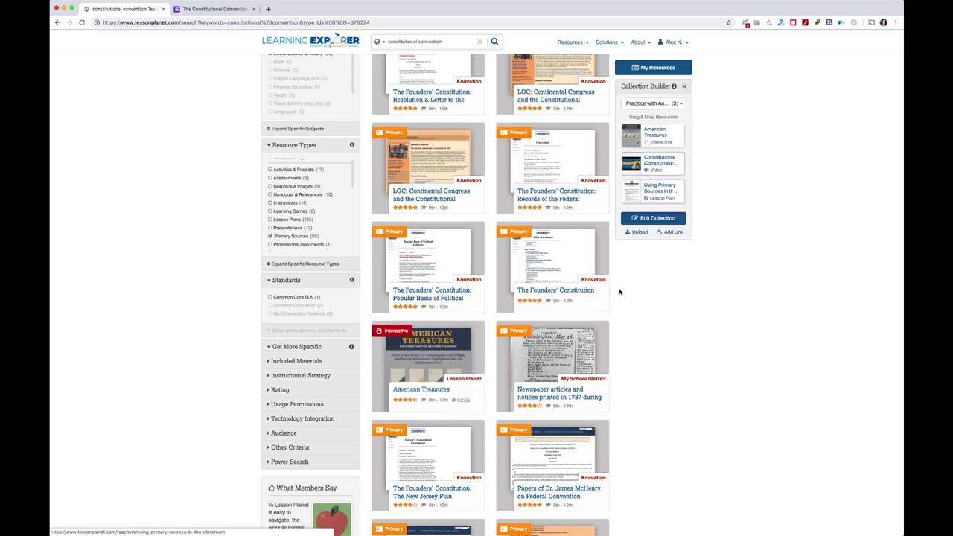
mouse_move(566, 360)
drag(566, 360, 647, 192)
scroll(660, 291, down, 2)
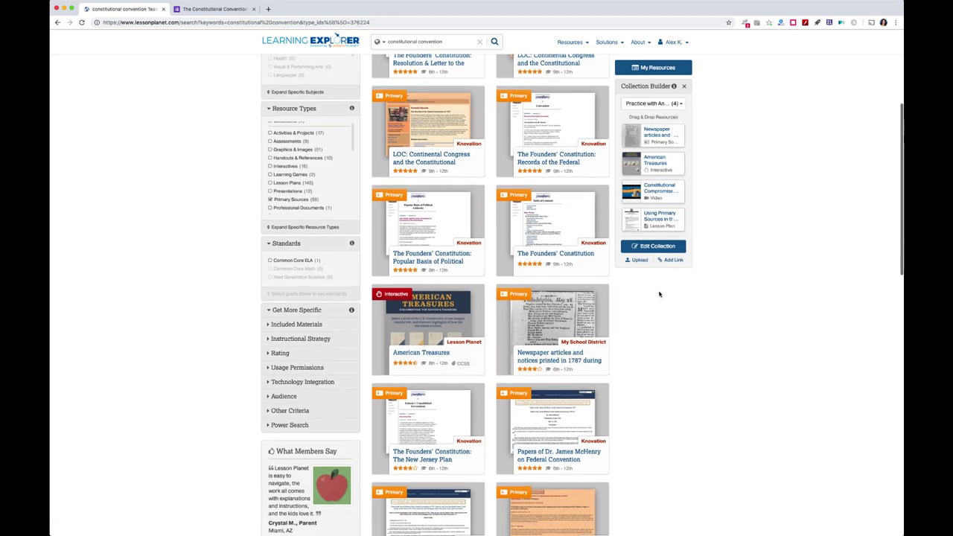
mouse_move(446, 402)
drag(447, 402, 644, 232)
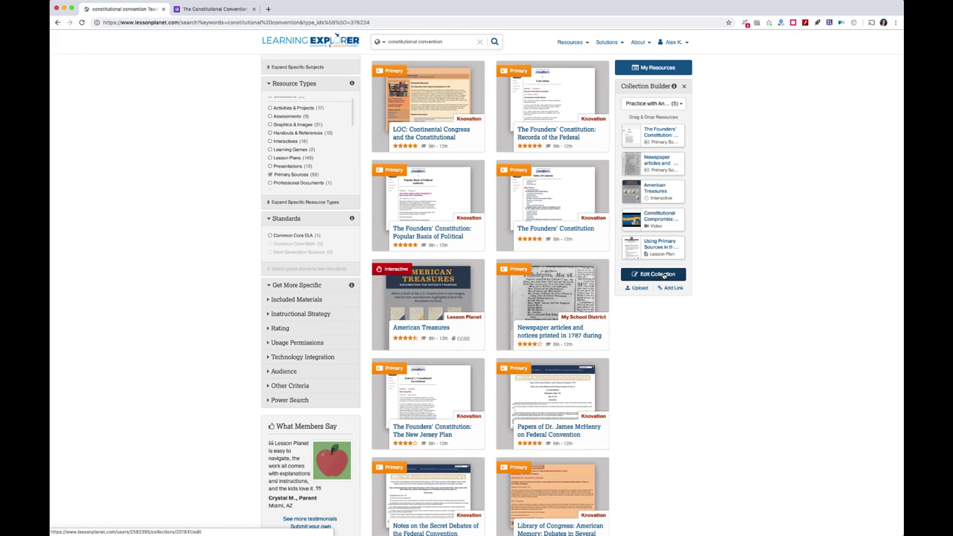
Open the five-item collection in Edit Collection and begin a new custom page
click(657, 275)
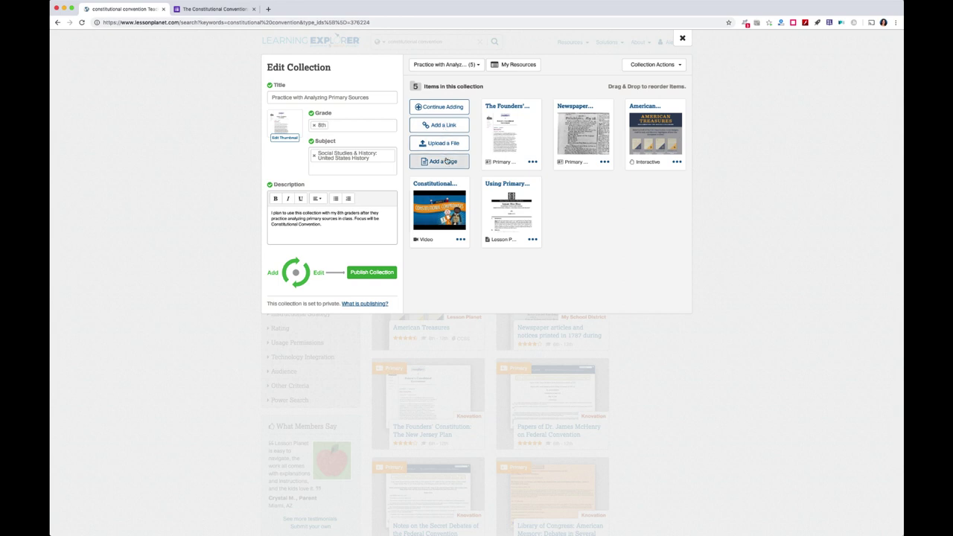
click(443, 161)
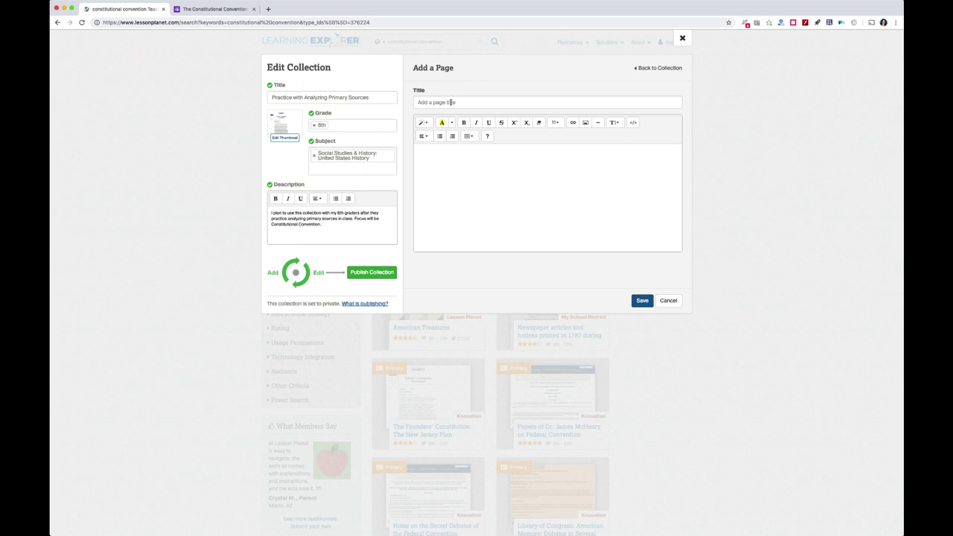
Title the page 'Instructions: Read these first' and write 'Hi there!' asking students to analyze sources and fill the form
click(450, 101)
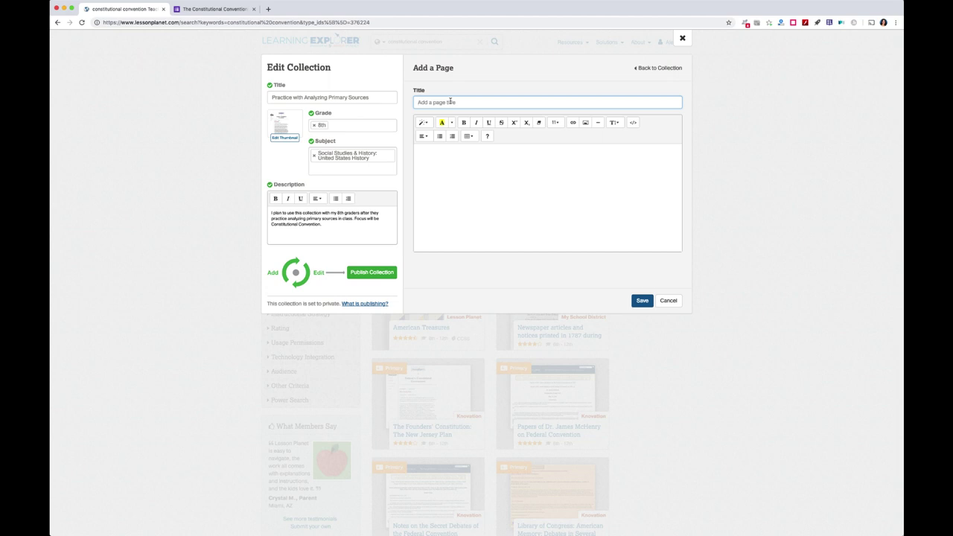
text(Instructions: Read these first!)
click(477, 160)
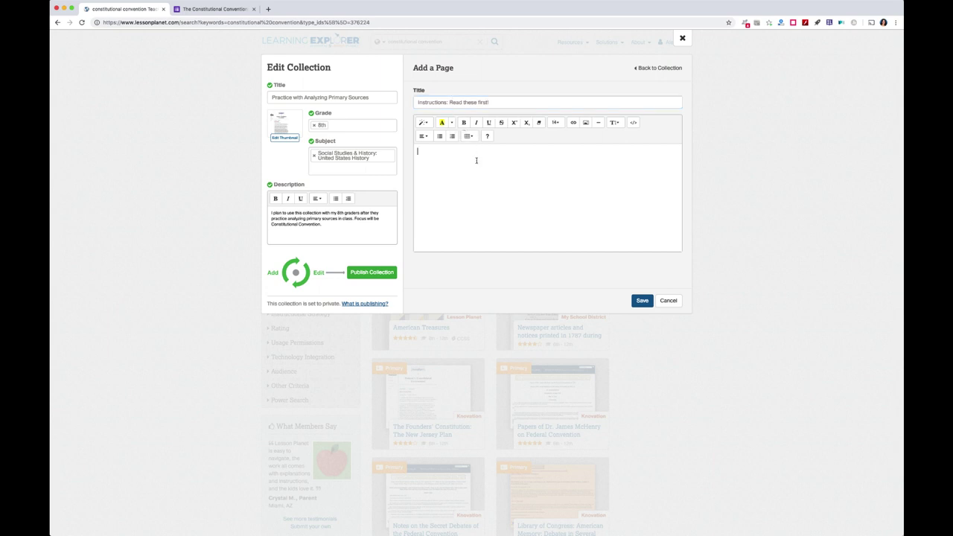
text(Hit her)
key(BackSpace)
key(BackSpace)
key(BackSpace)
key(BackSpace)
key(BackSpace)
text(there!)
text(ase analyze these )
text(priamry sour)
text(ces)
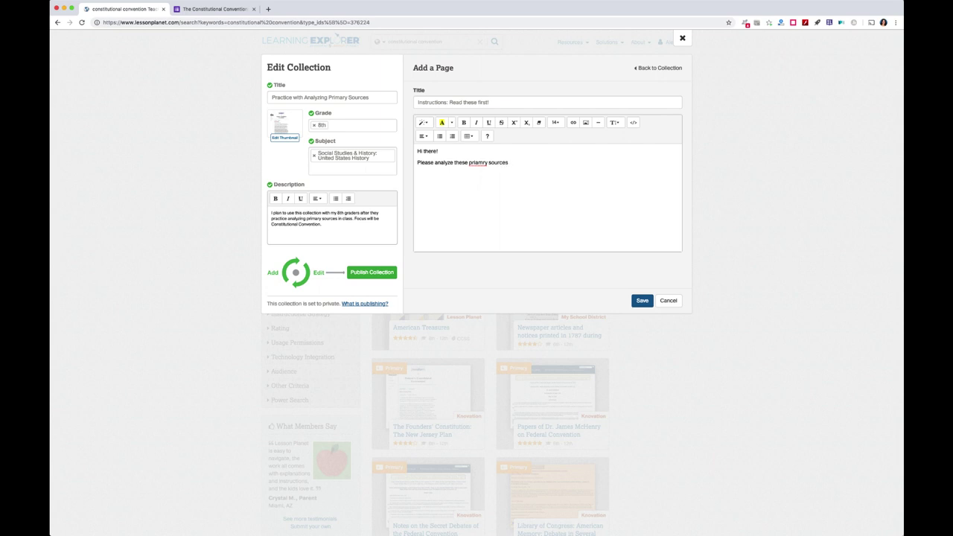
text( and then fill out the form at the end of the collection. Make s)
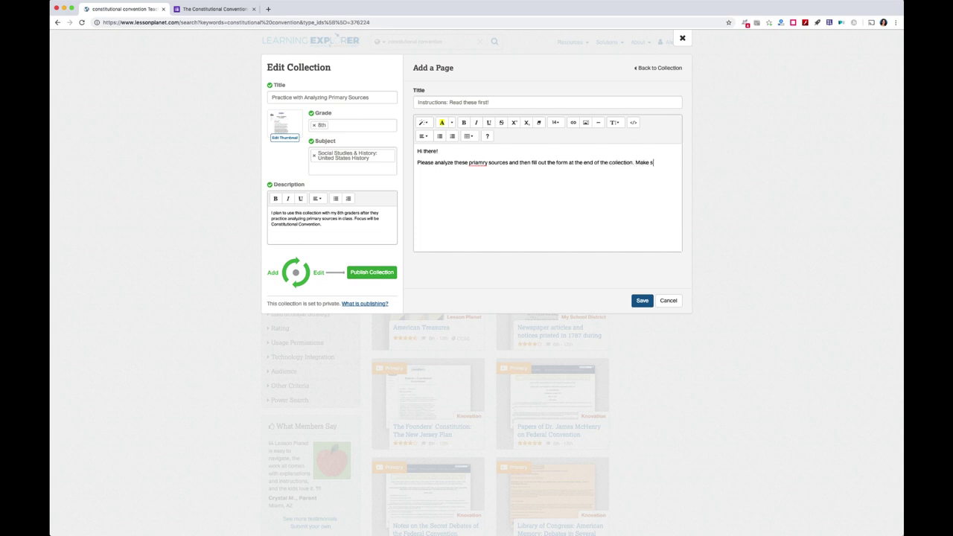
text(ure to pay attention to details, and remember what we did in class!)
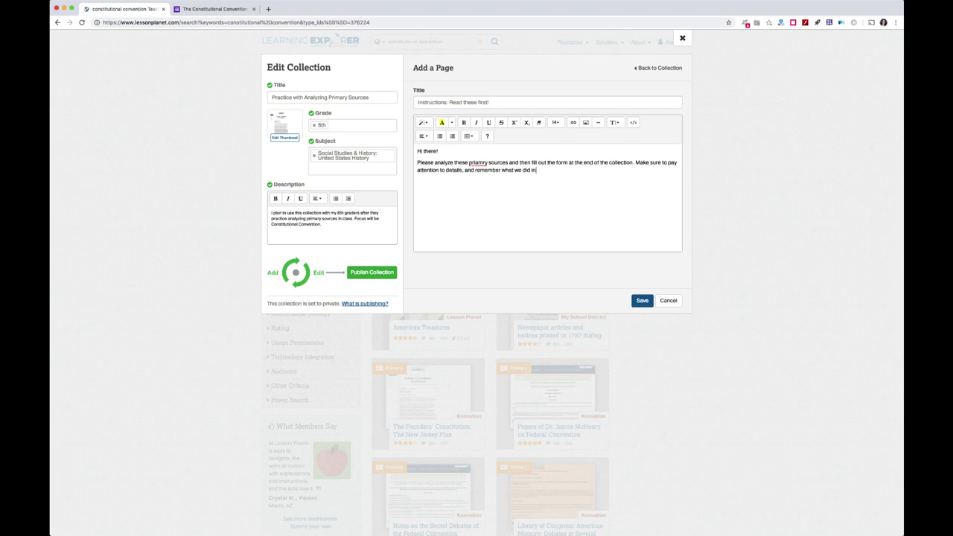
Insert the washington_con...vention_1787.jpg Constitutional Convention painting below the instructions text
click(586, 123)
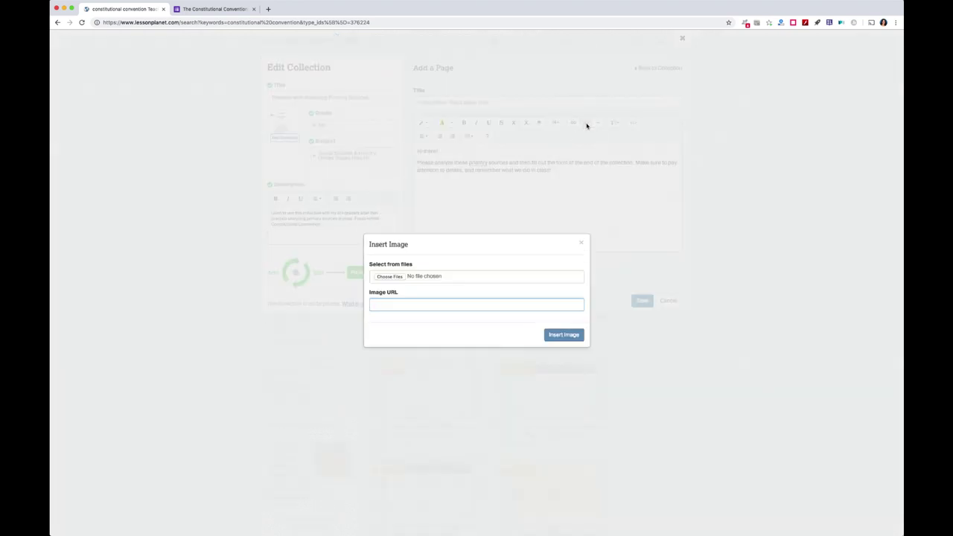
click(398, 277)
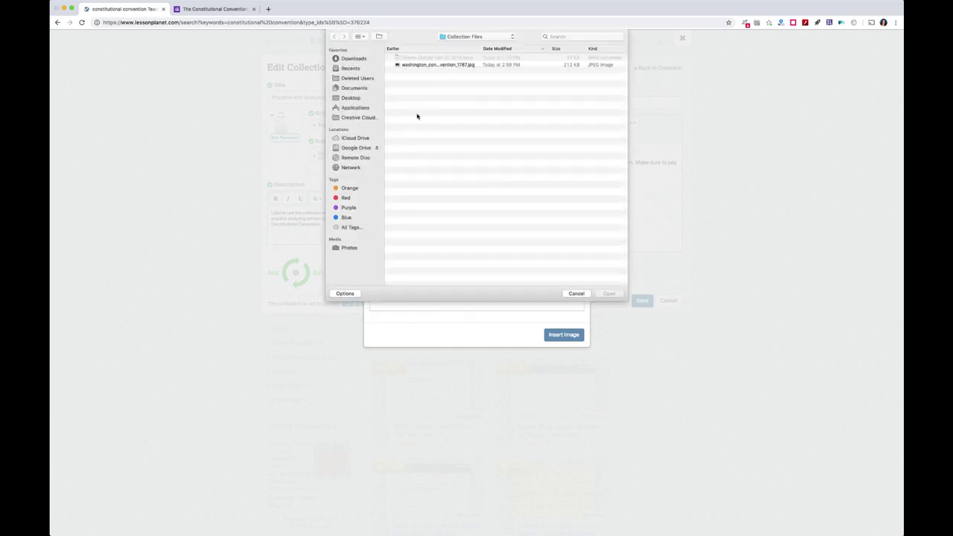
click(426, 65)
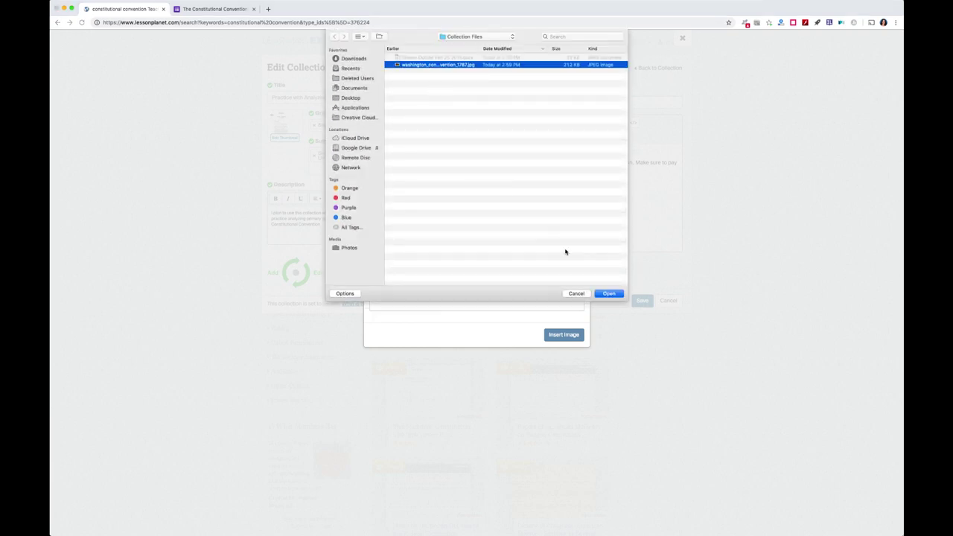
click(609, 294)
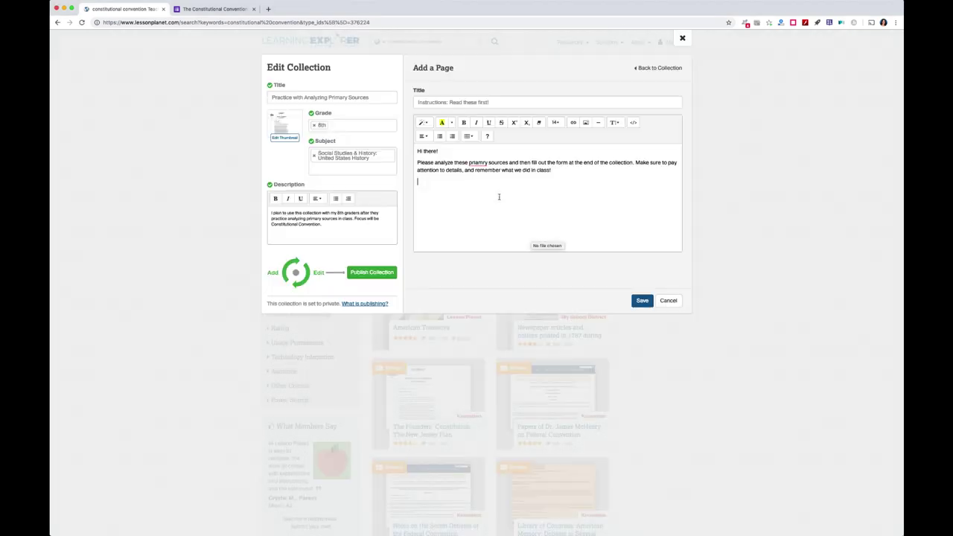
Correct the misspelling 'priamry' to 'primary' in the instructions text
click(488, 162)
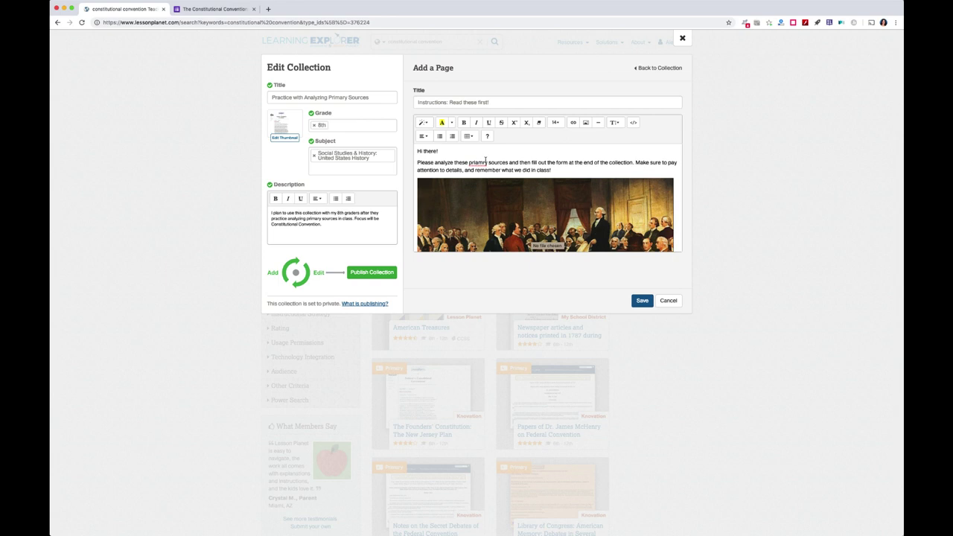
key(BackSpace)
key(BackSpace)
key(BackSpace)
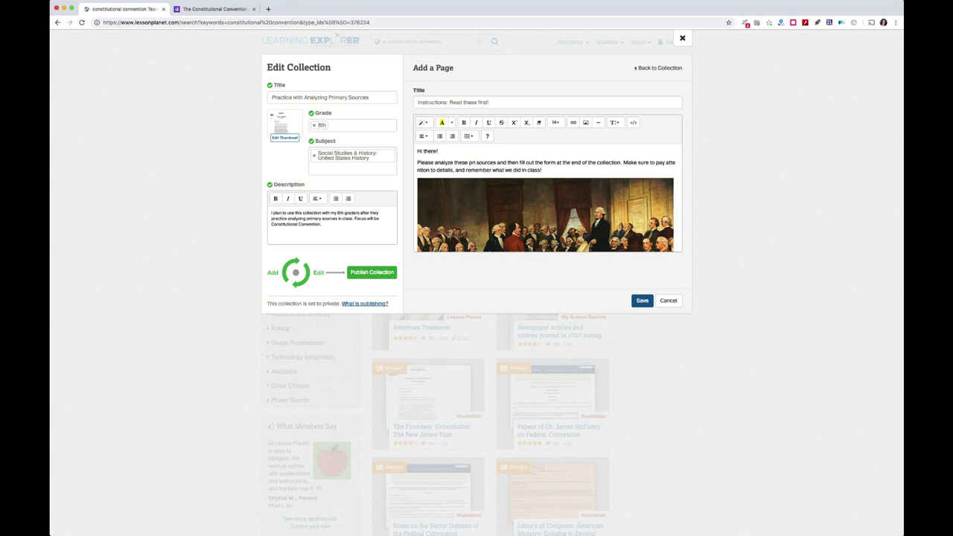
text(mary)
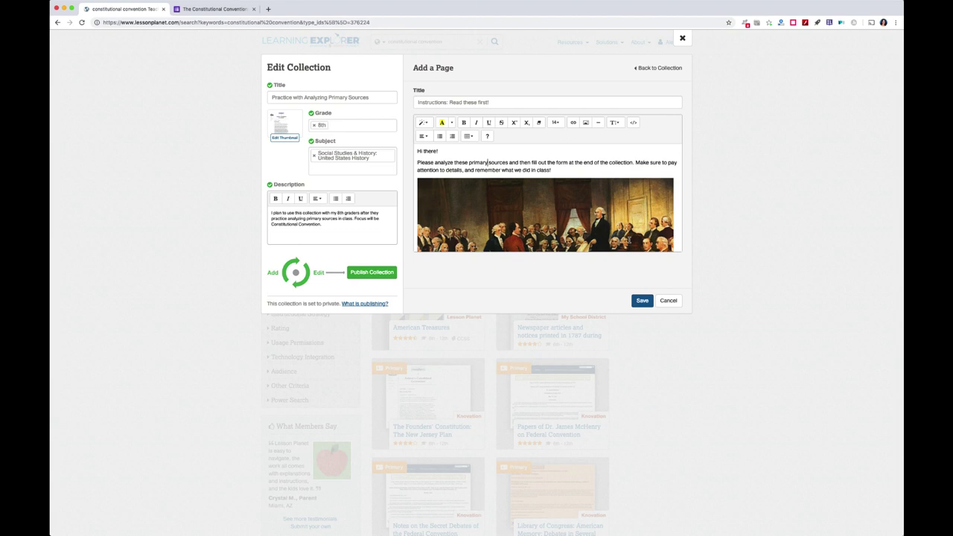
Save the new instructions page so it heads the six-item collection
click(642, 300)
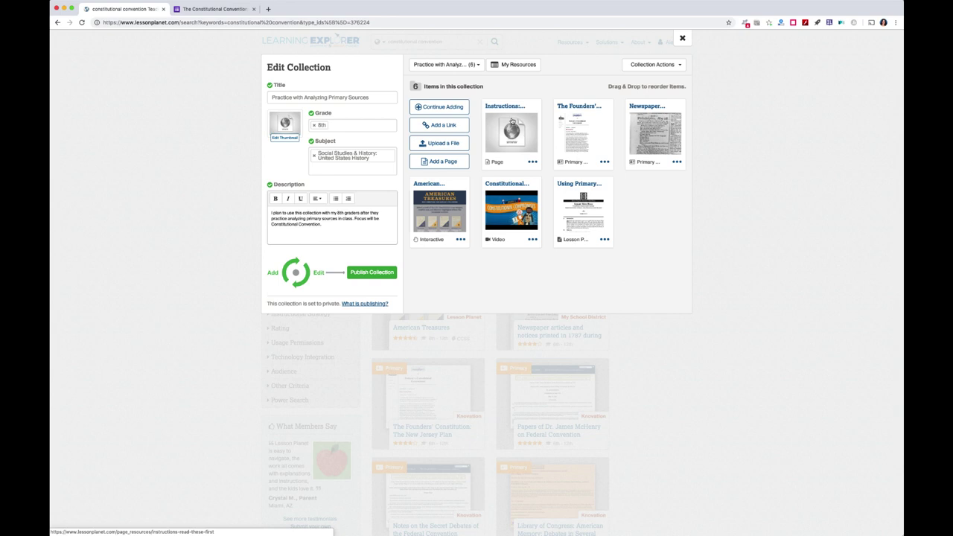
click(445, 144)
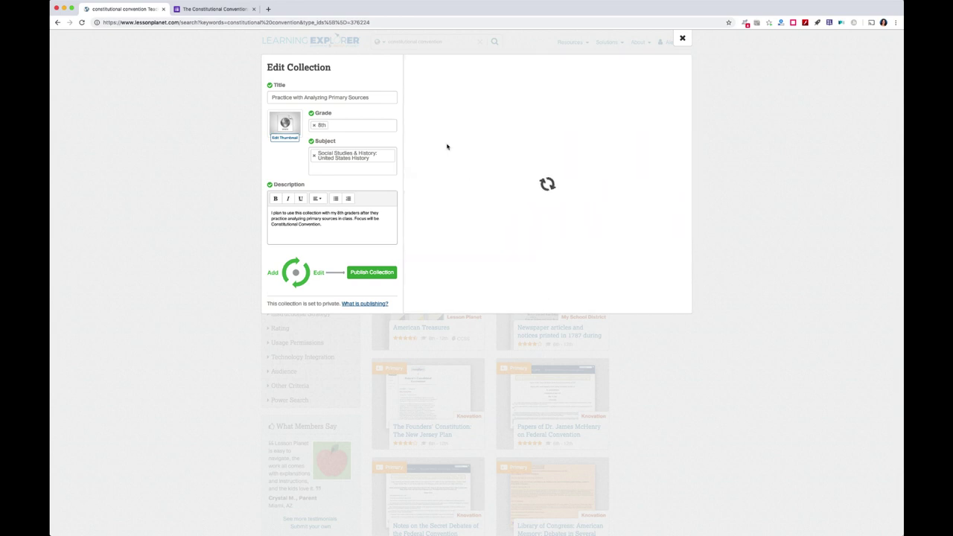
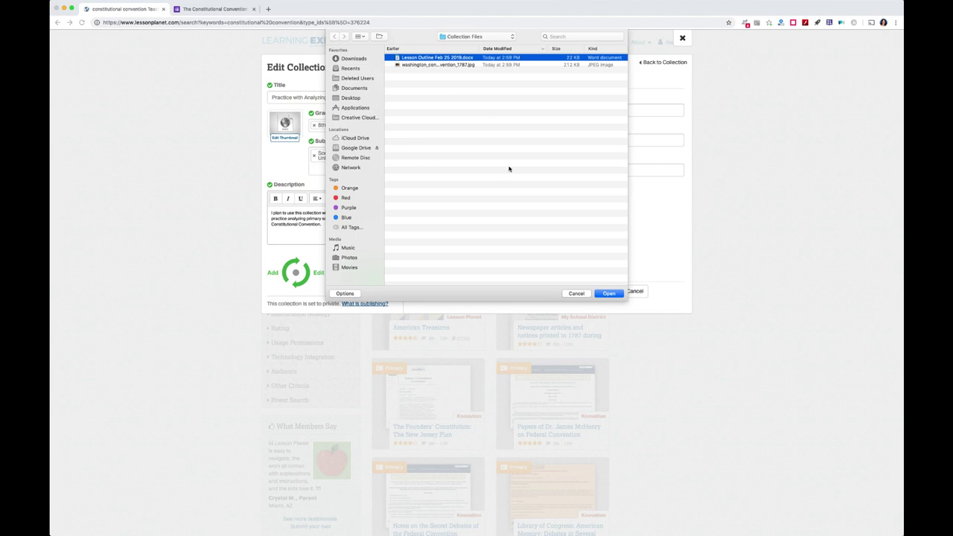
Select the Lesson Outline Feb 25 2019 file and tag it 8th grade, United States History
click(607, 294)
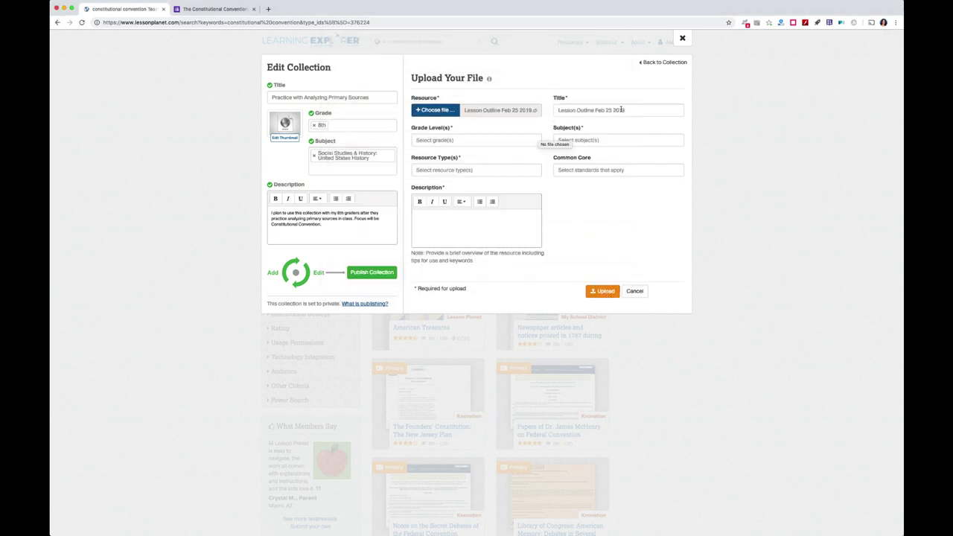
click(469, 141)
text(8th)
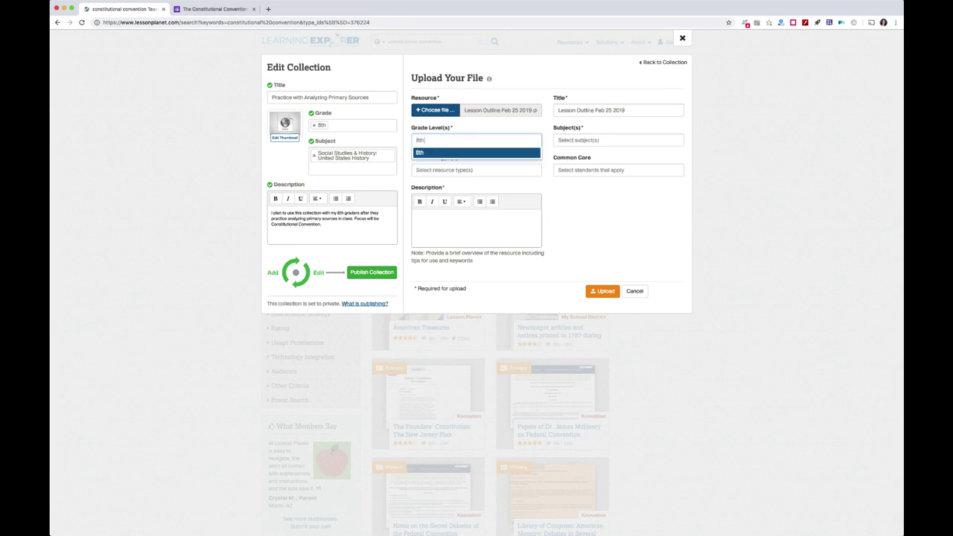
key(Return)
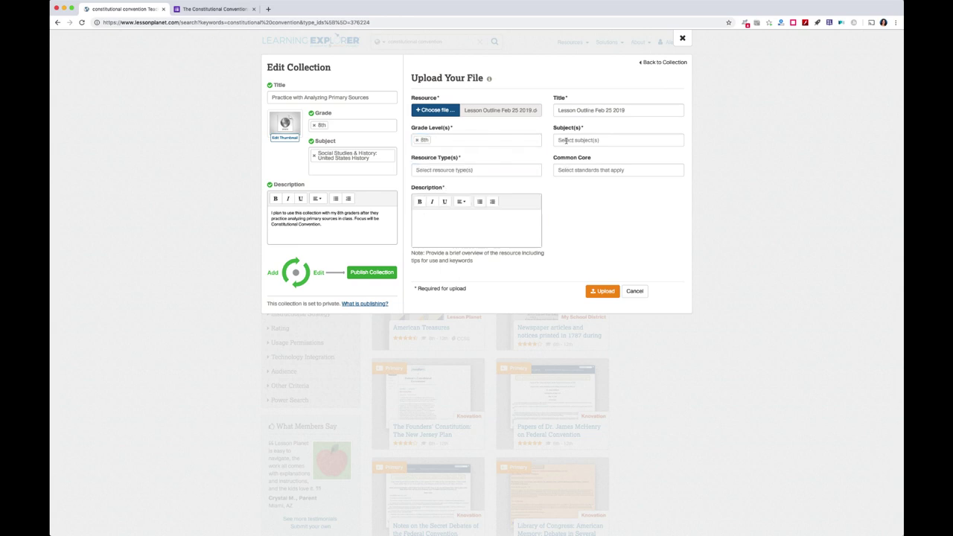
click(566, 139)
text(united)
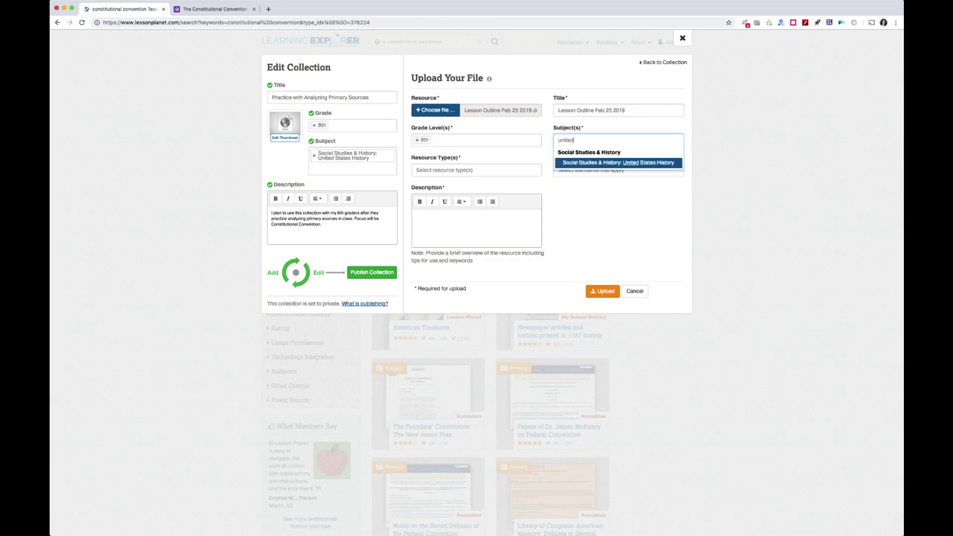
key(Return)
Set the resource type to Lesson Plans and the Common Core standard to RH.6-8.2
click(467, 181)
text(8th)
key(BackSpace)
key(BackSpace)
key(BackSpace)
text(leso)
key(BackSpace)
text(s)
key(Return)
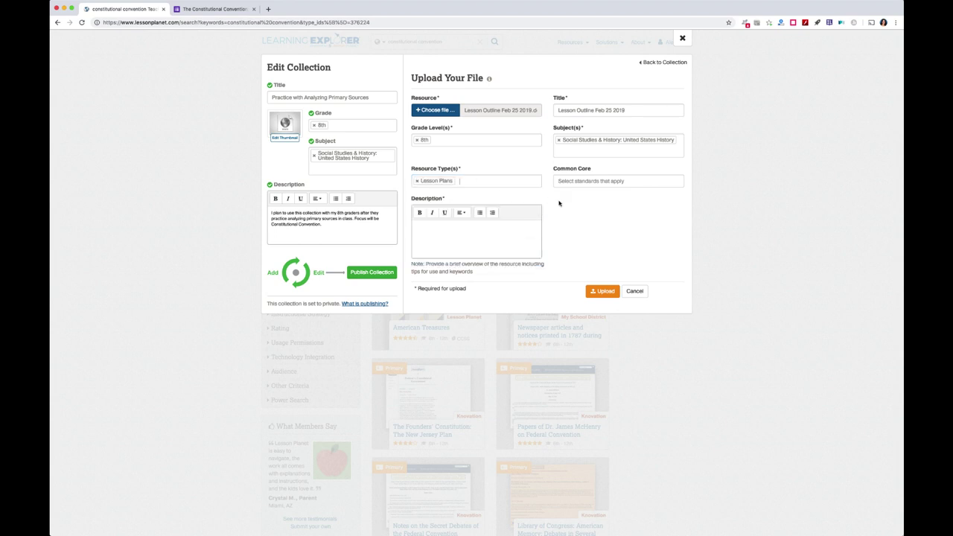
click(571, 180)
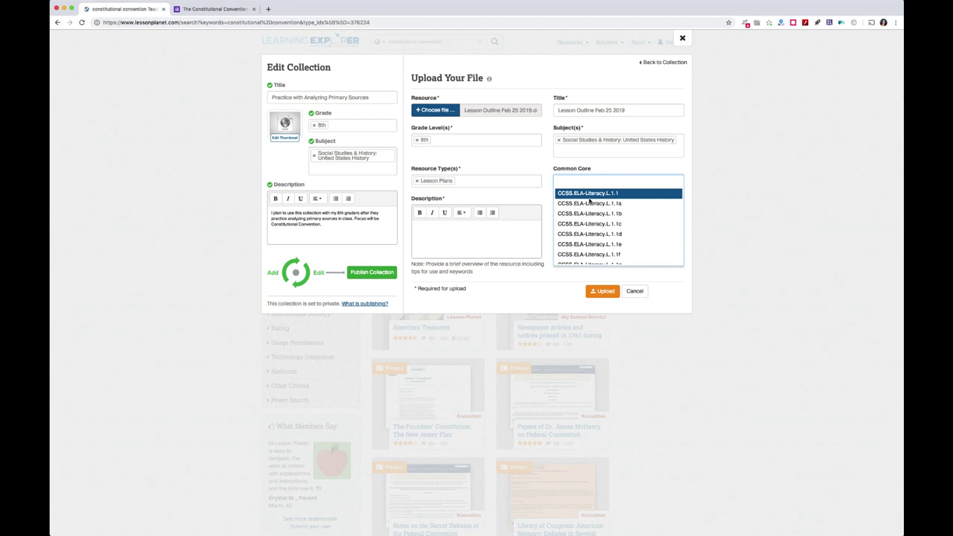
text(RH)
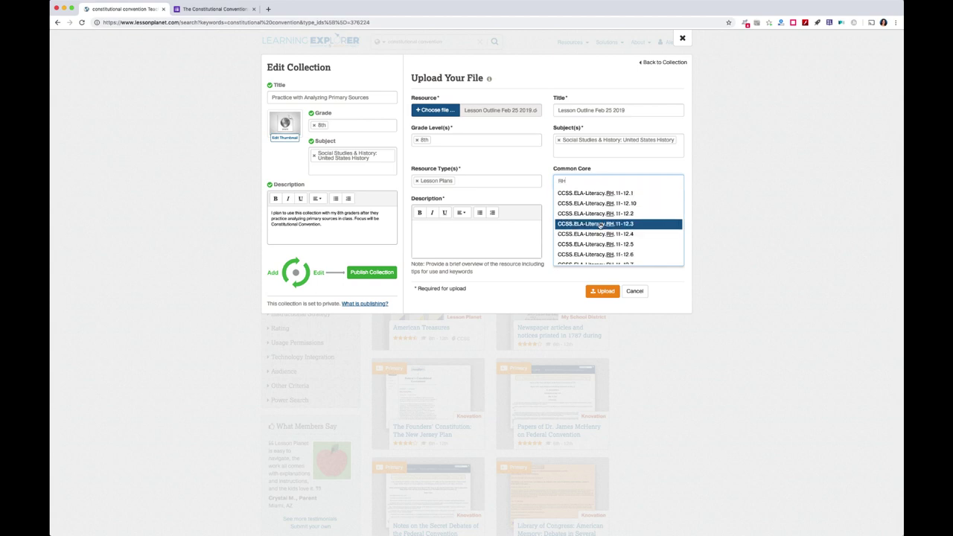
scroll(600, 225, down, 3)
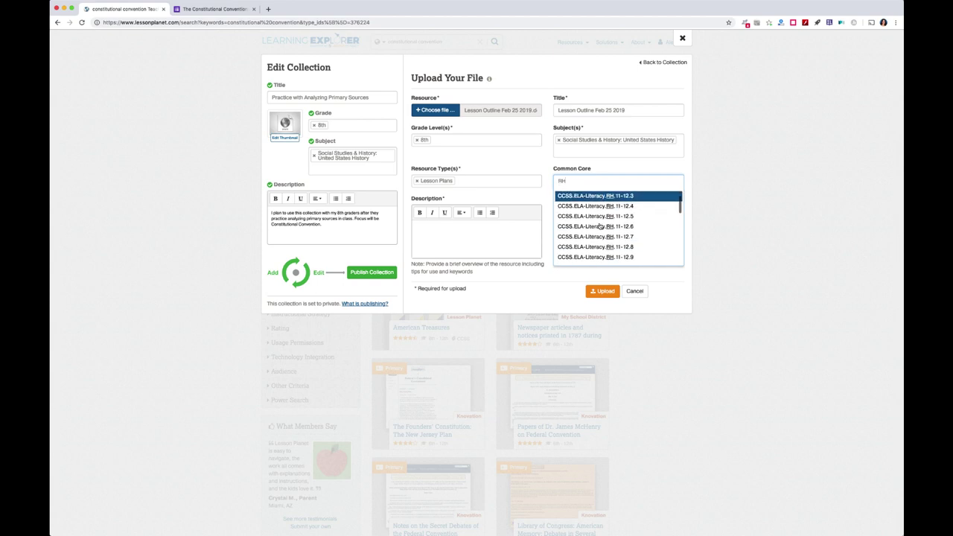
click(600, 247)
Add the description 'This lesson plan is for adminpruposes' and upload the file
click(470, 243)
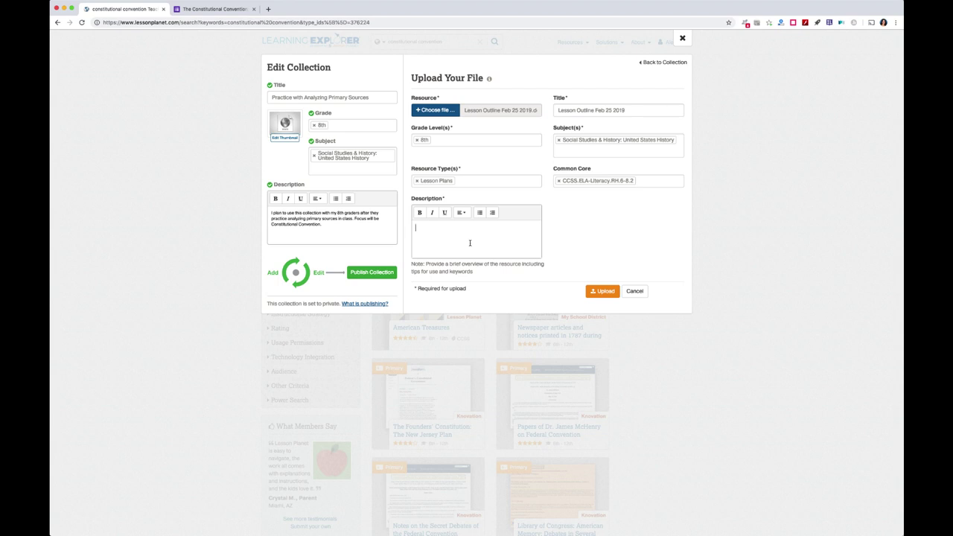
text(This lesson plan )
text(is for admi)
text(npru)
text(poses)
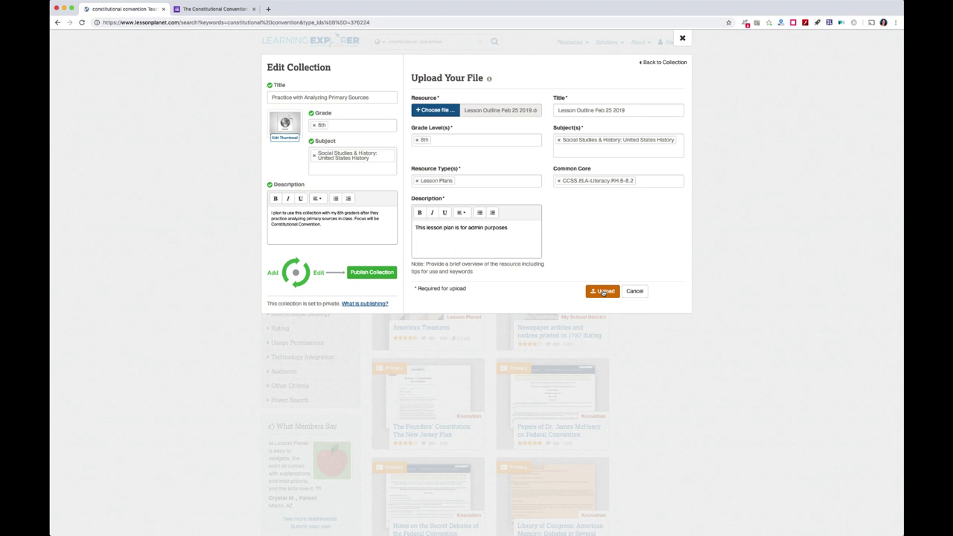
click(603, 292)
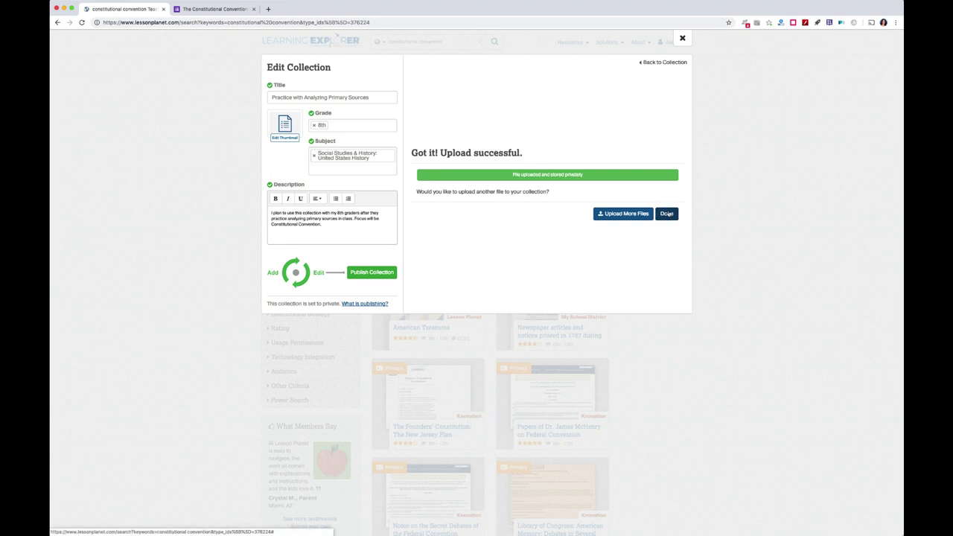
click(667, 214)
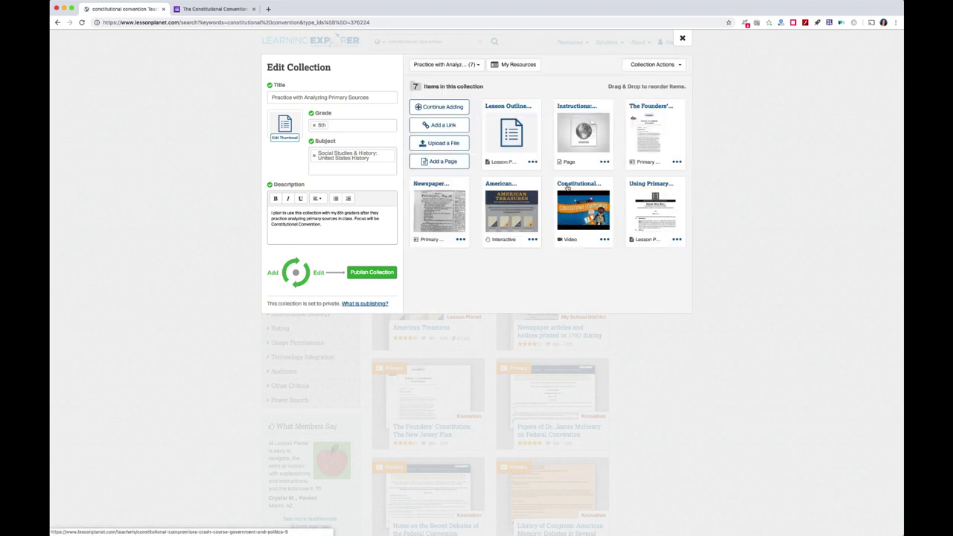
Begin a new link entry in the collection and switch to the Constitutional Convention Google Form
click(447, 128)
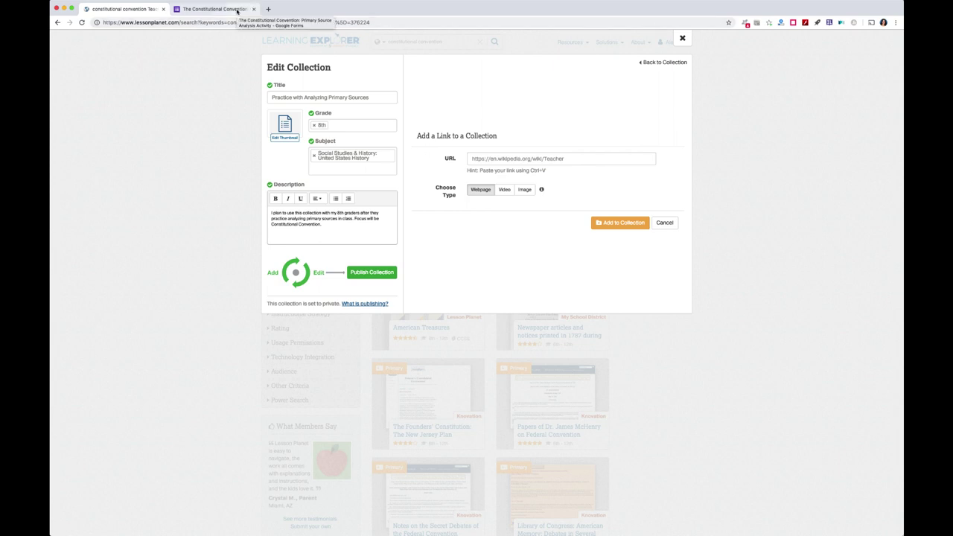
click(236, 11)
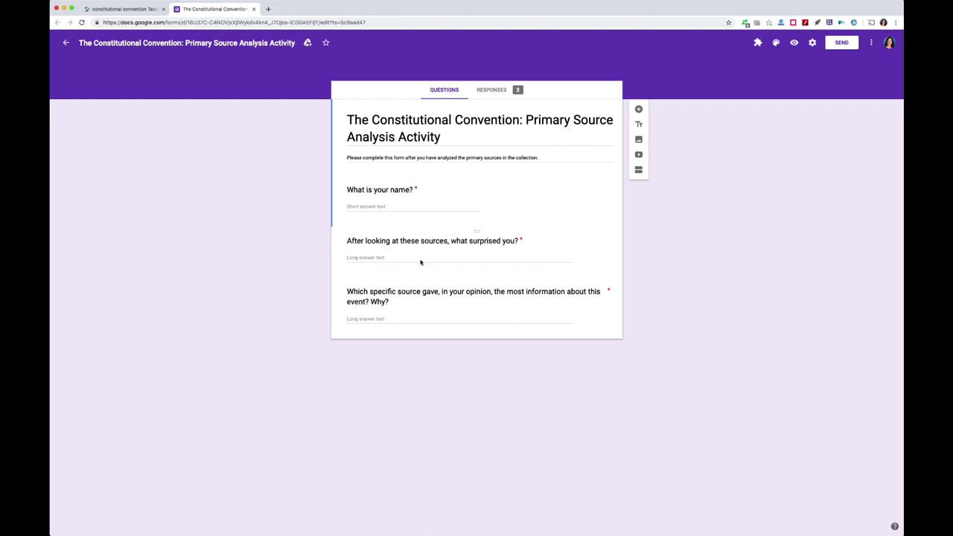
Copy the Google Form's share link and paste it into Lesson Planet's URL field
click(841, 44)
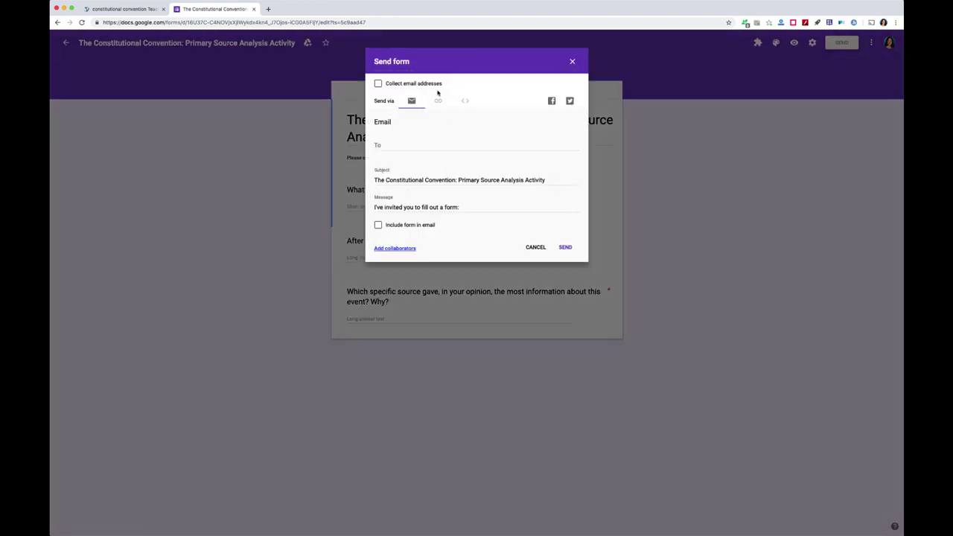
click(438, 101)
click(565, 159)
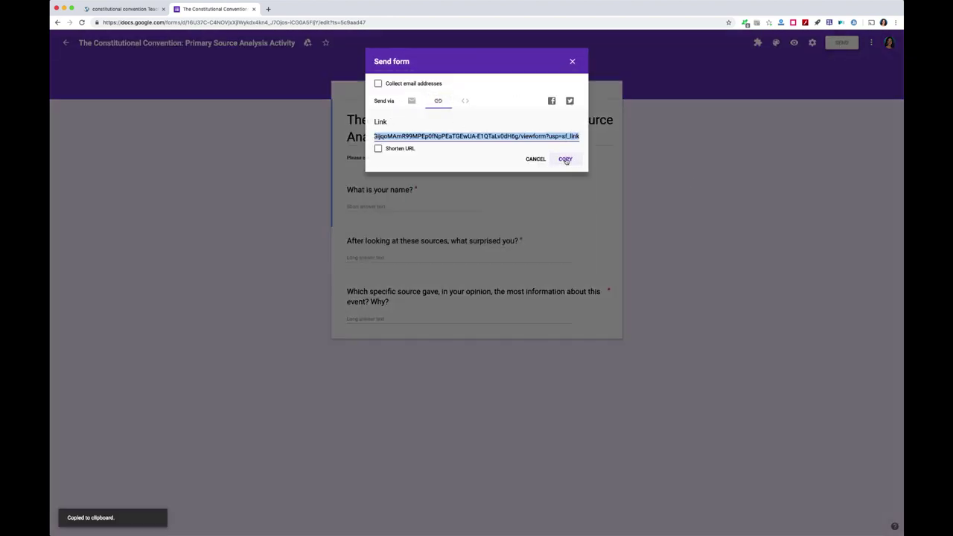
click(123, 9)
click(512, 159)
key(cmd+v)
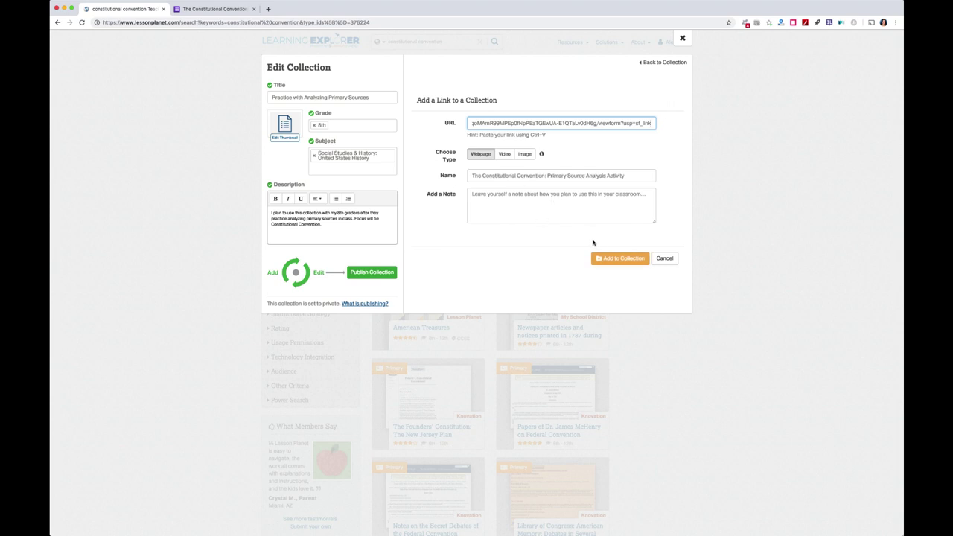
Add the form link, then reorder: Instructions first, video second, Lesson Outline after the webpage
click(619, 262)
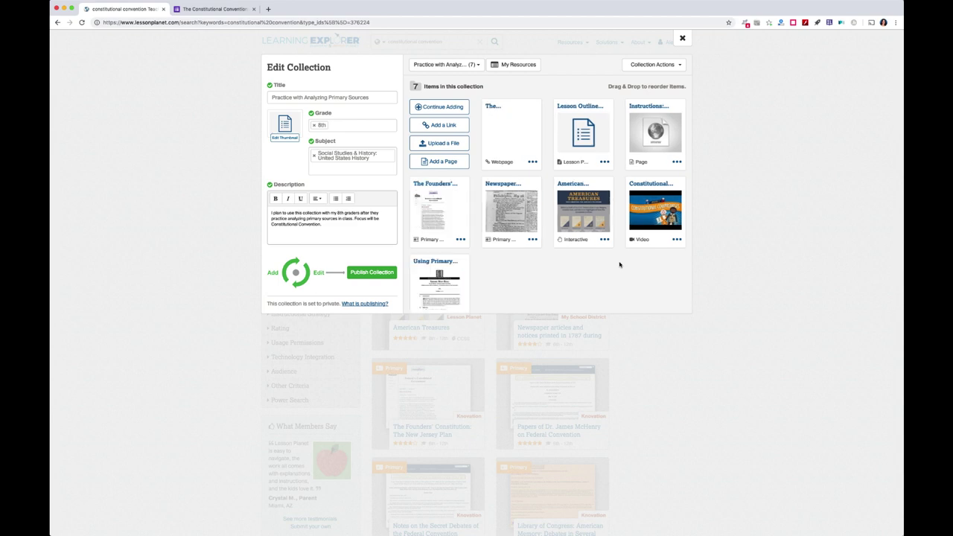
drag(517, 149, 592, 133)
drag(654, 134, 518, 129)
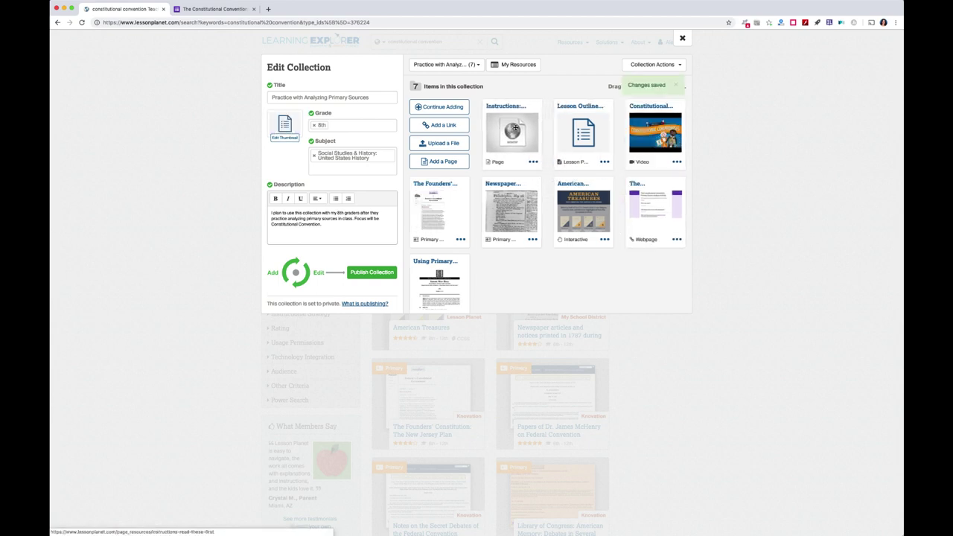
drag(612, 135, 656, 134)
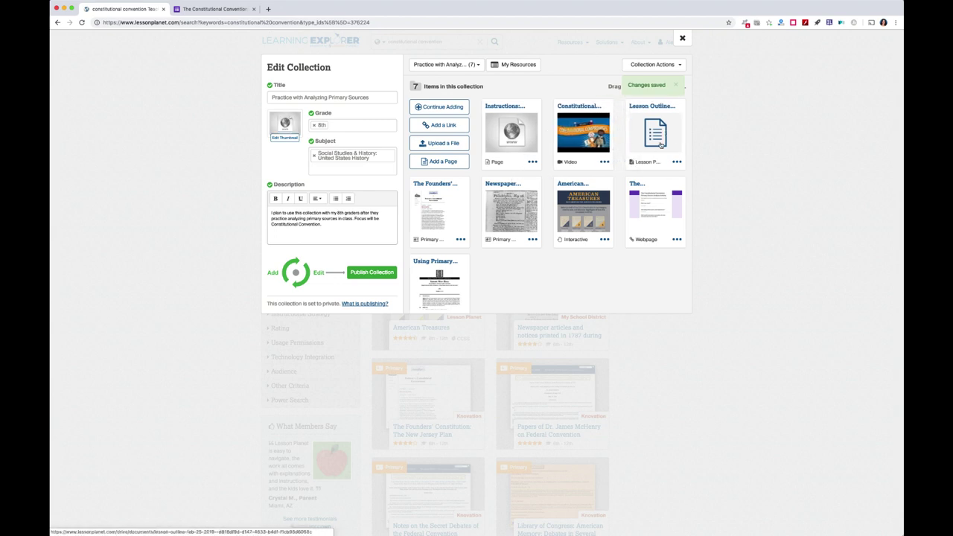
drag(662, 146, 519, 288)
drag(611, 213, 651, 220)
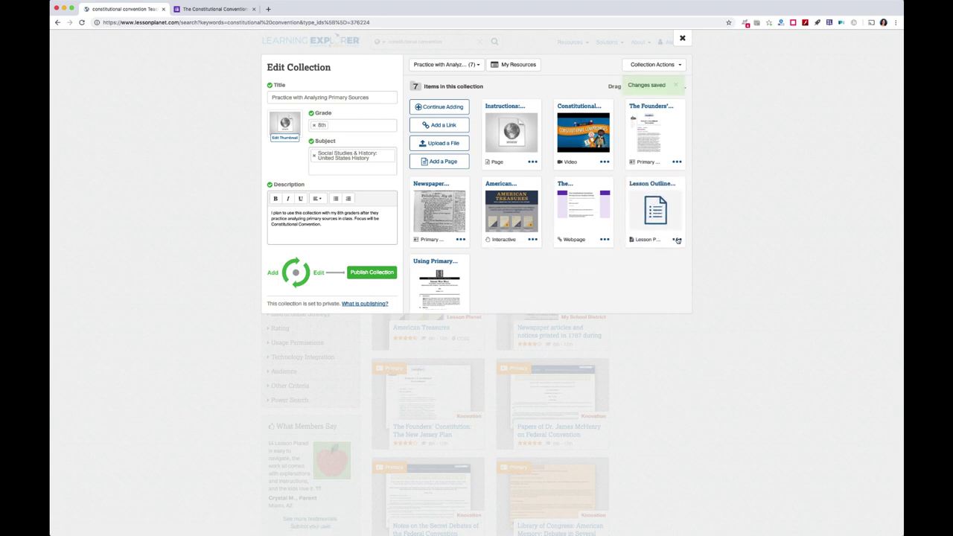
Hide the Lesson Outline item and the last Using Primary lesson plan from the player
click(674, 240)
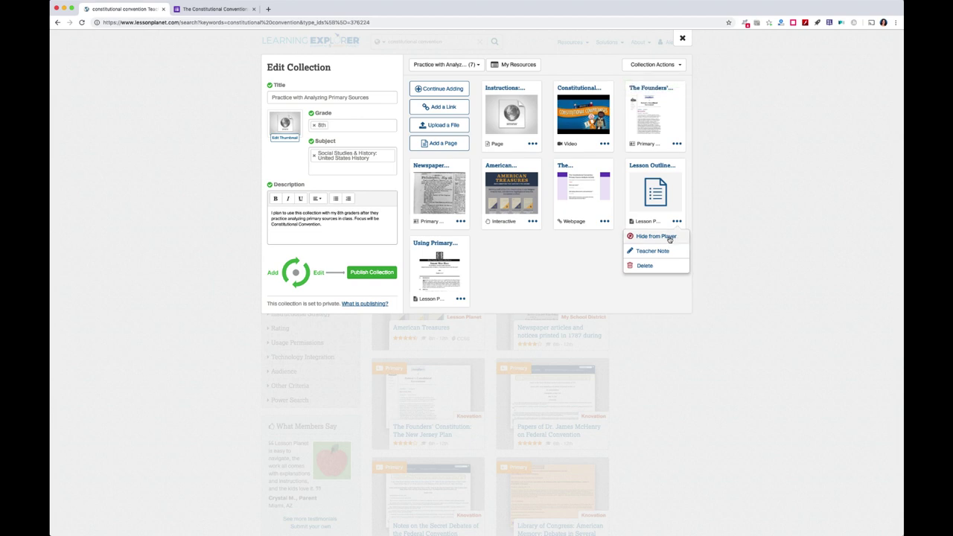
click(669, 237)
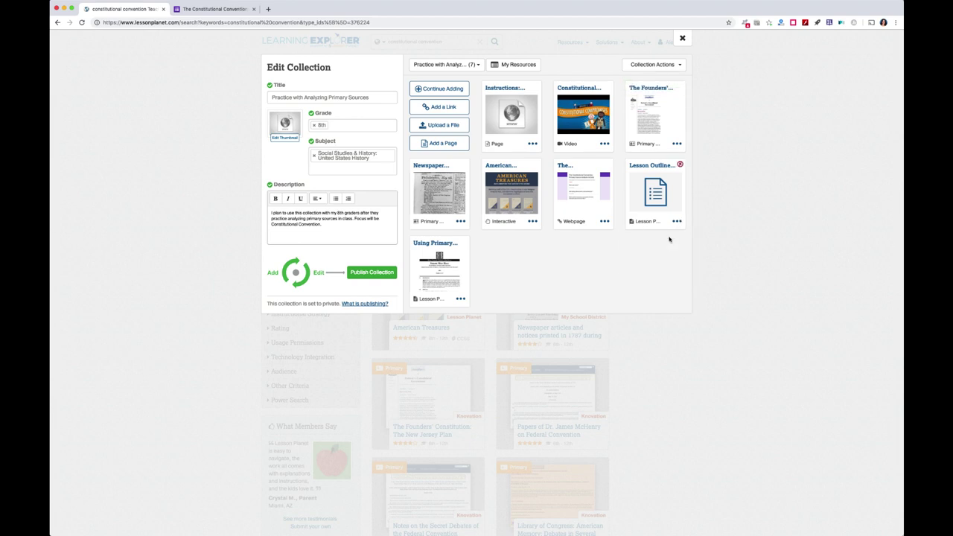
scroll(584, 222, up, 1)
scroll(585, 223, down, 1)
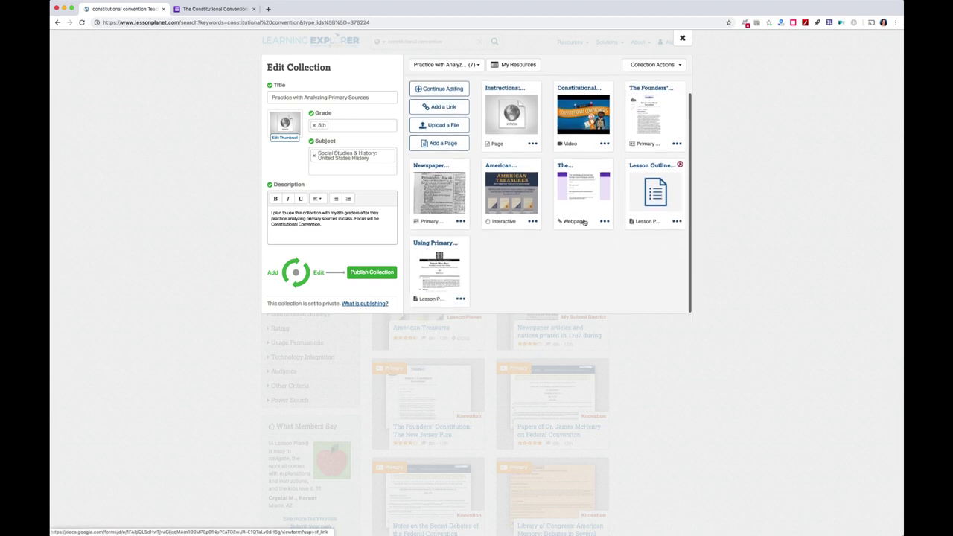
click(460, 298)
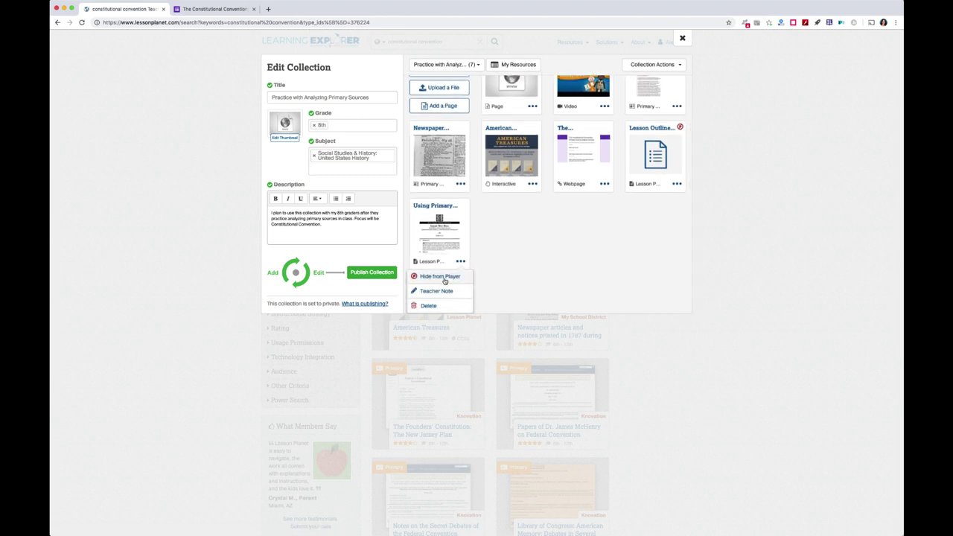
click(444, 280)
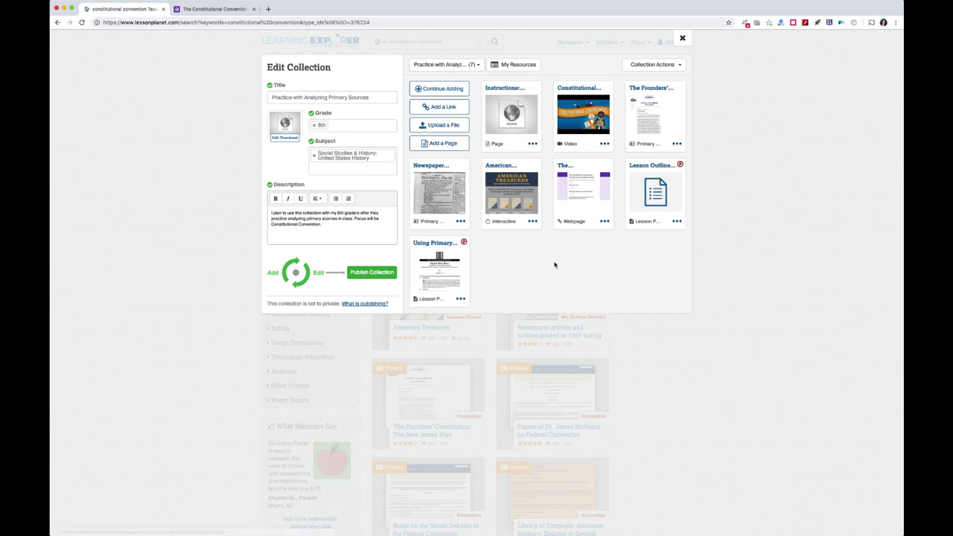
Start a teacher note on the webpage resource, then cancel it without saving
click(605, 222)
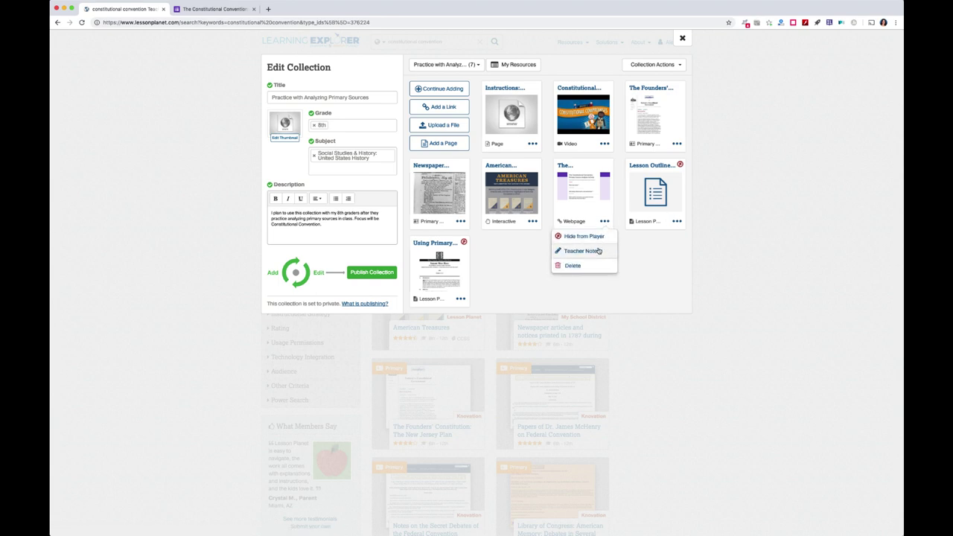
click(597, 251)
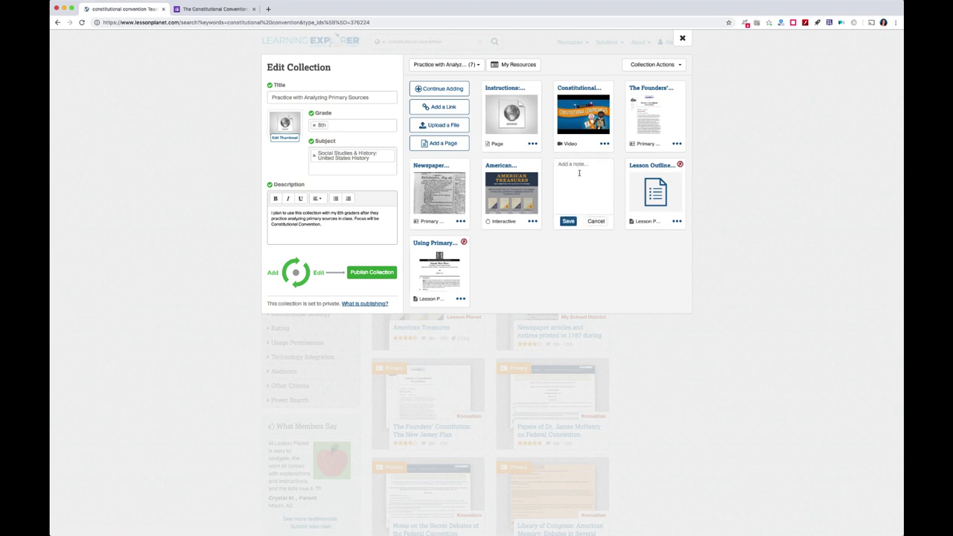
click(597, 221)
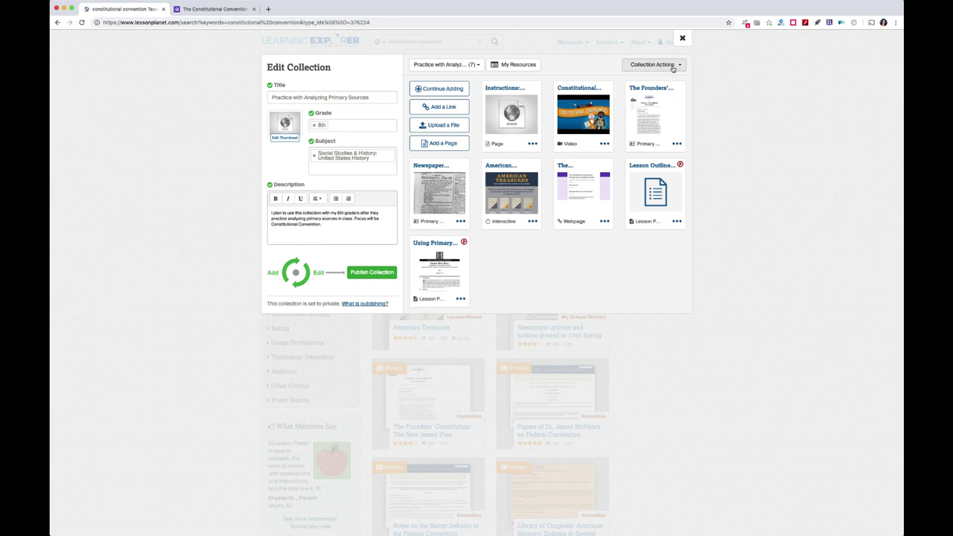
Play the collection from Collection Actions, opening on the Instructions page, item 1 of 6
click(672, 68)
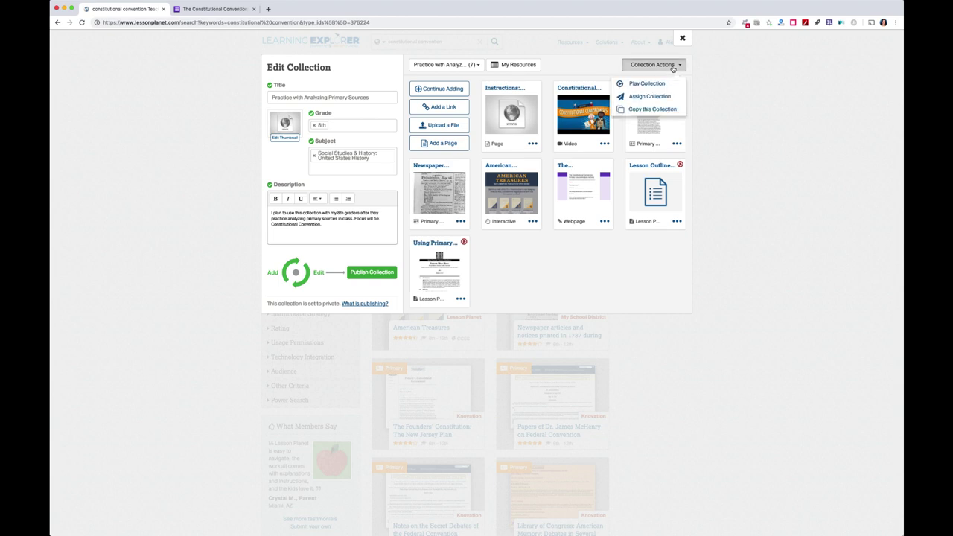
click(646, 84)
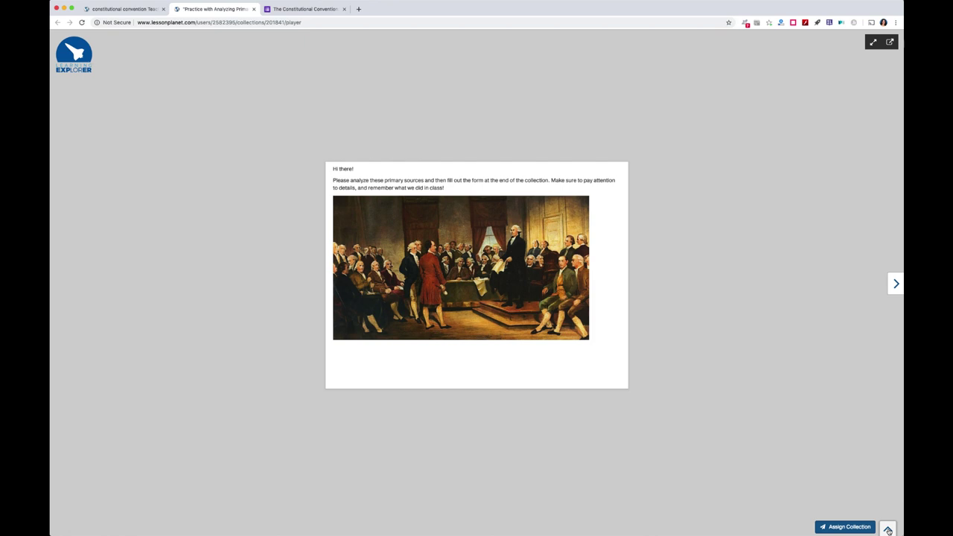
click(889, 530)
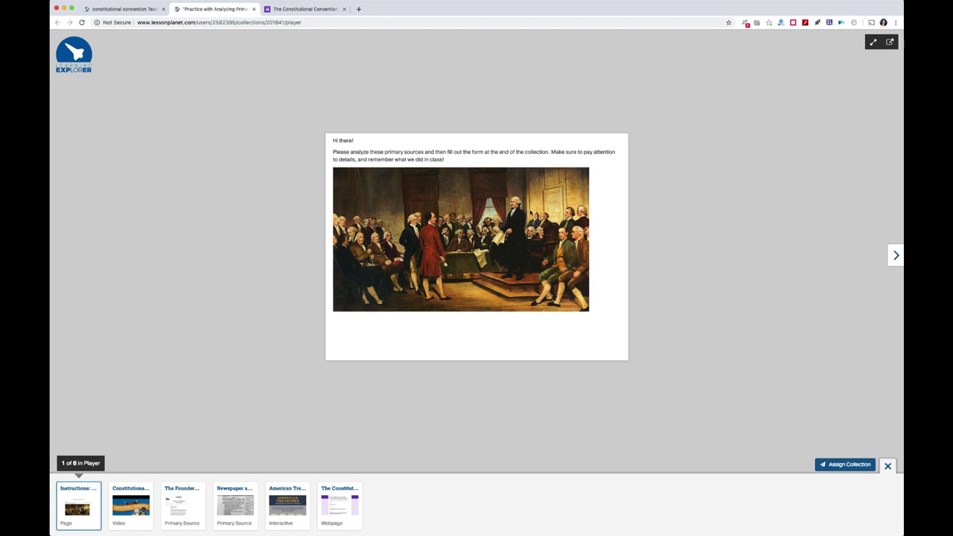
Move to the Constitutional Compromises video and play, then pause it
click(895, 256)
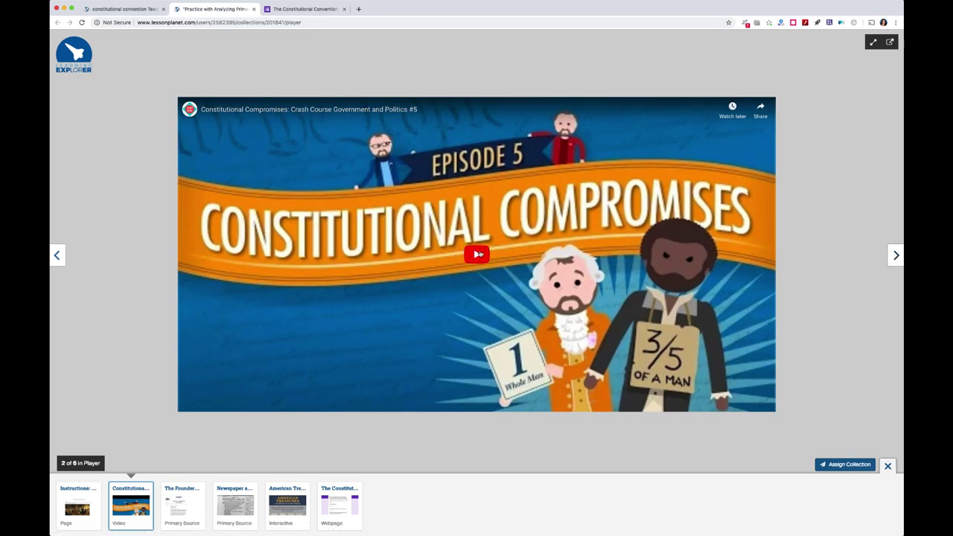
click(479, 254)
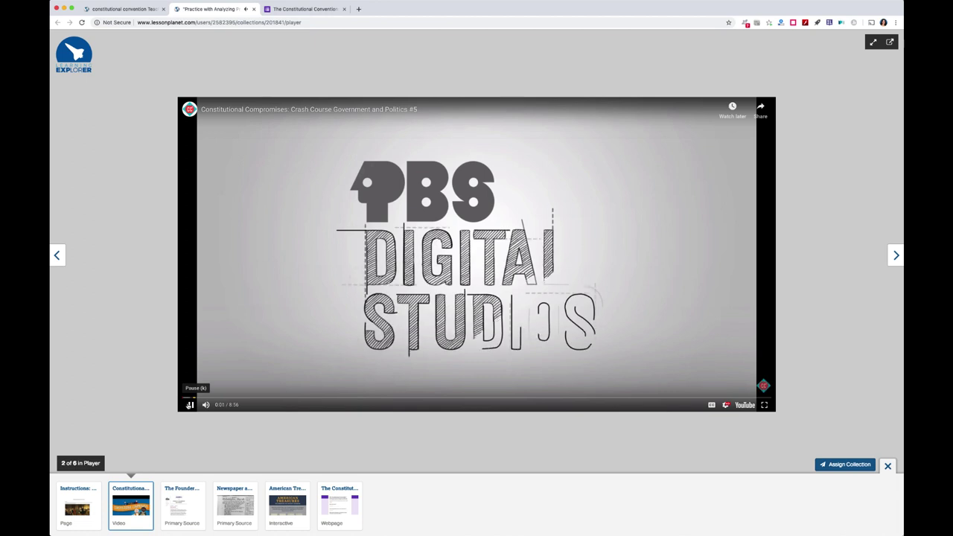
click(190, 405)
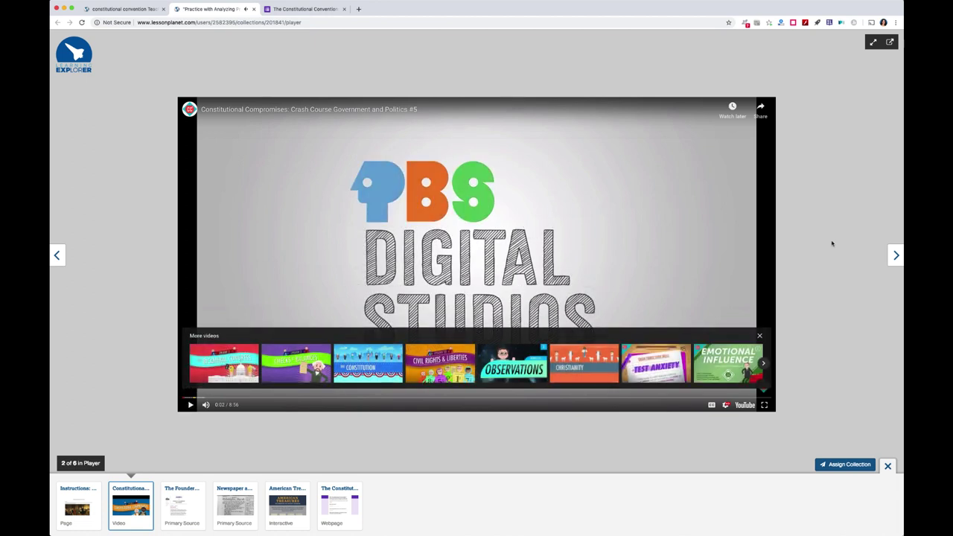
Step through the Founders' Constitution and newspaper sources, enlarging the newspaper page, to American Treasures
click(896, 256)
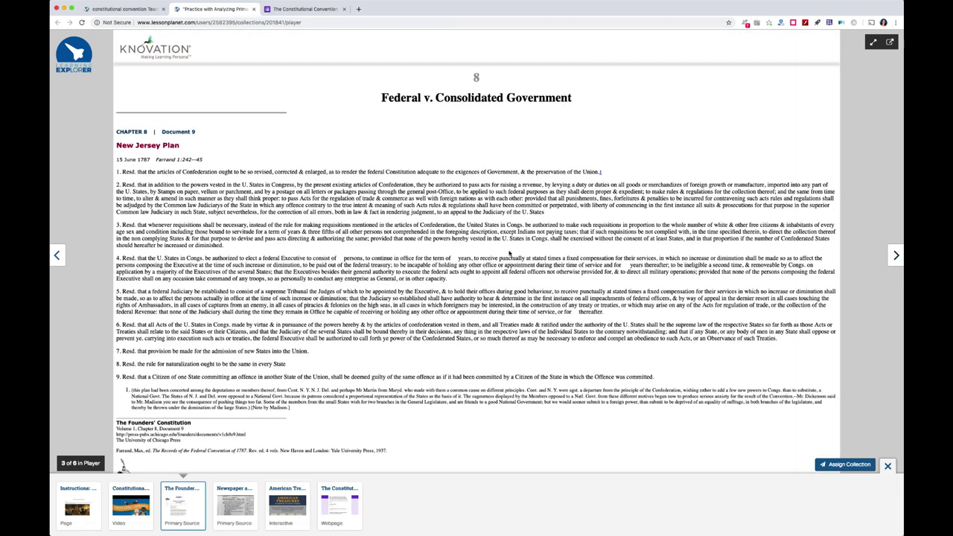
scroll(509, 251, down, 1)
scroll(509, 251, up, 1)
click(895, 257)
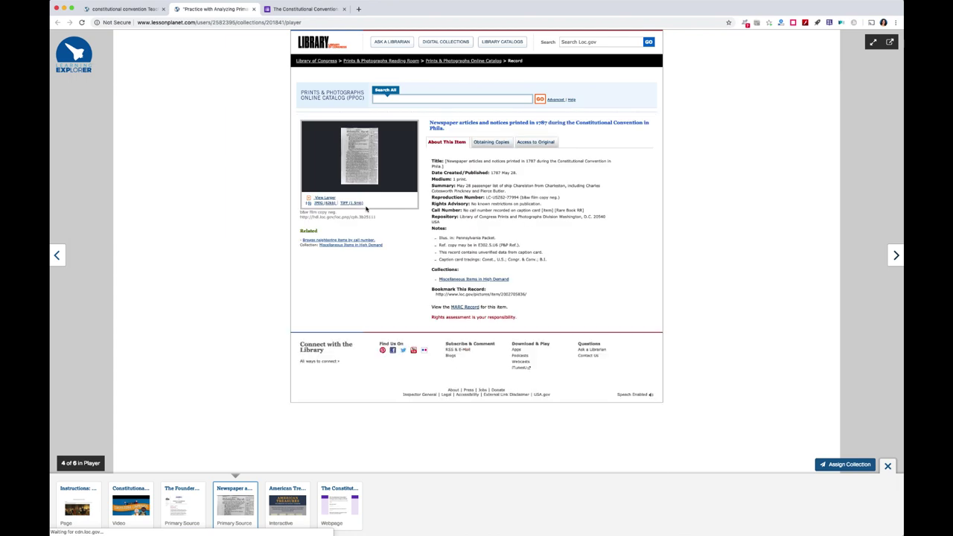
click(326, 201)
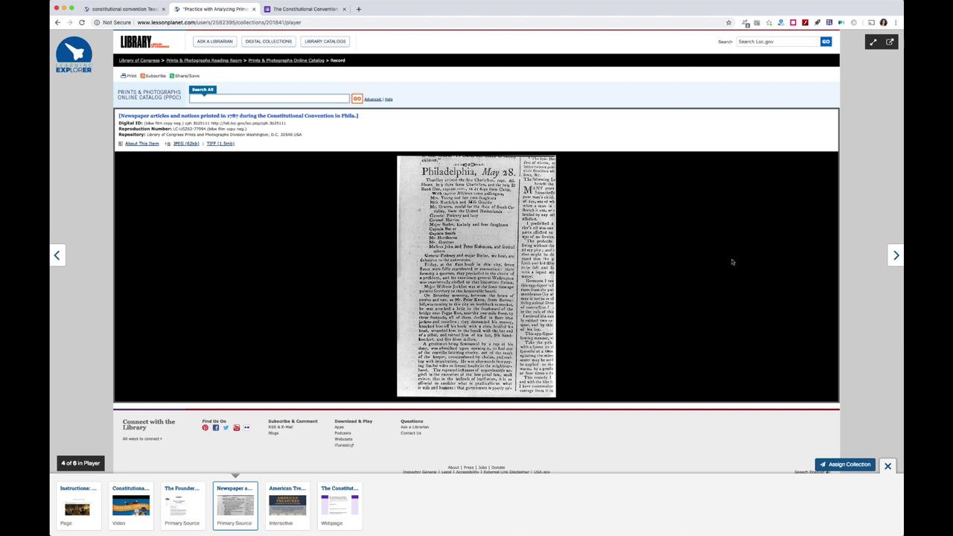
click(895, 256)
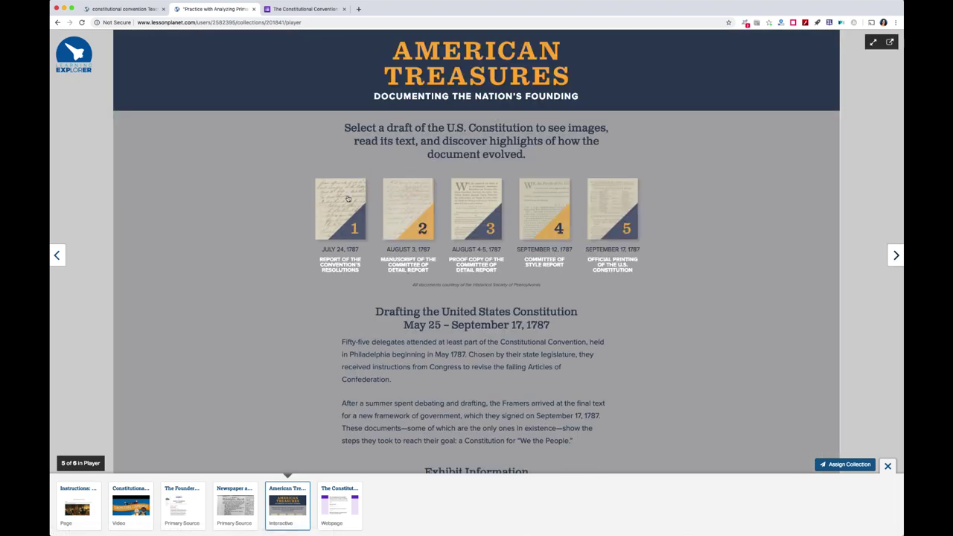
View the July 24, 1787 draft's Three-Fifths, Congressional Power and Presidential Term annotations, then advance to item 6
click(349, 214)
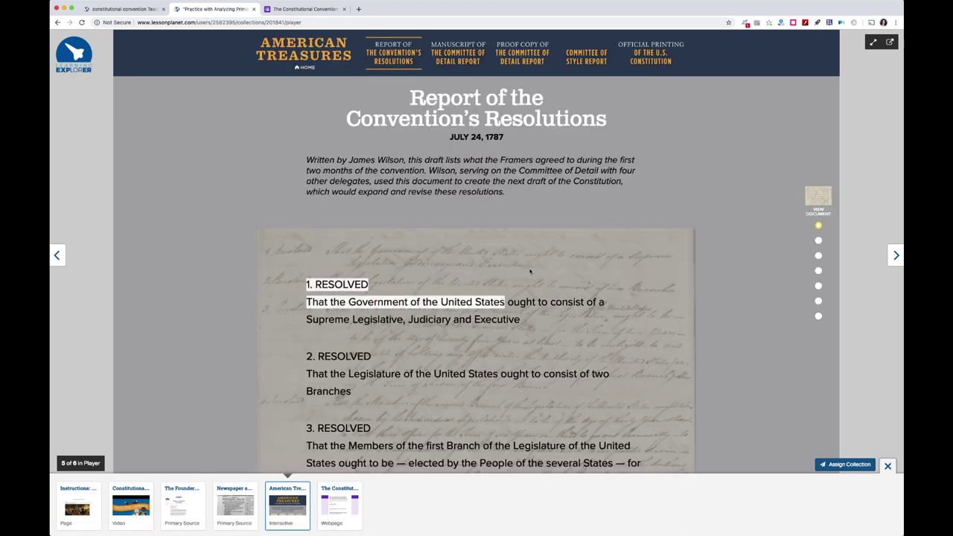
scroll(529, 269, down, 3)
click(818, 240)
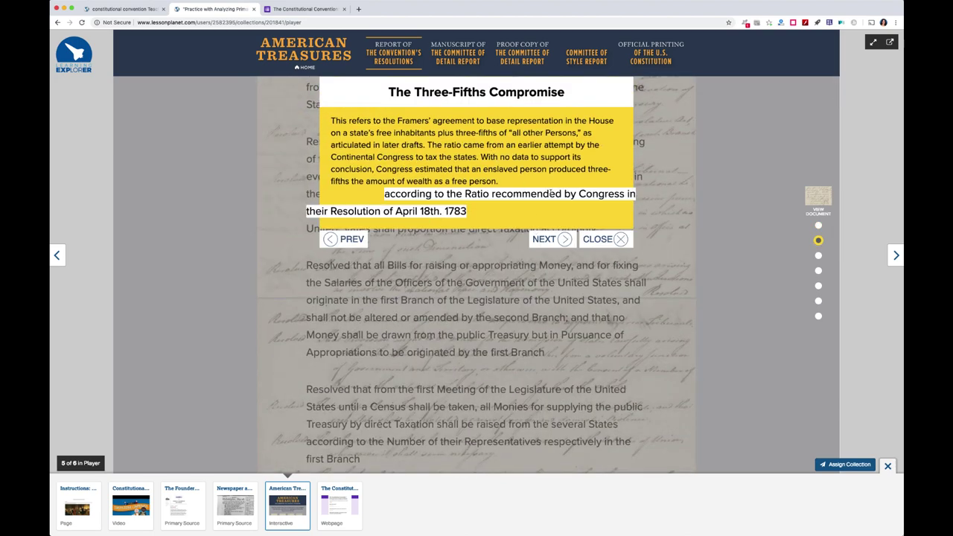
click(559, 240)
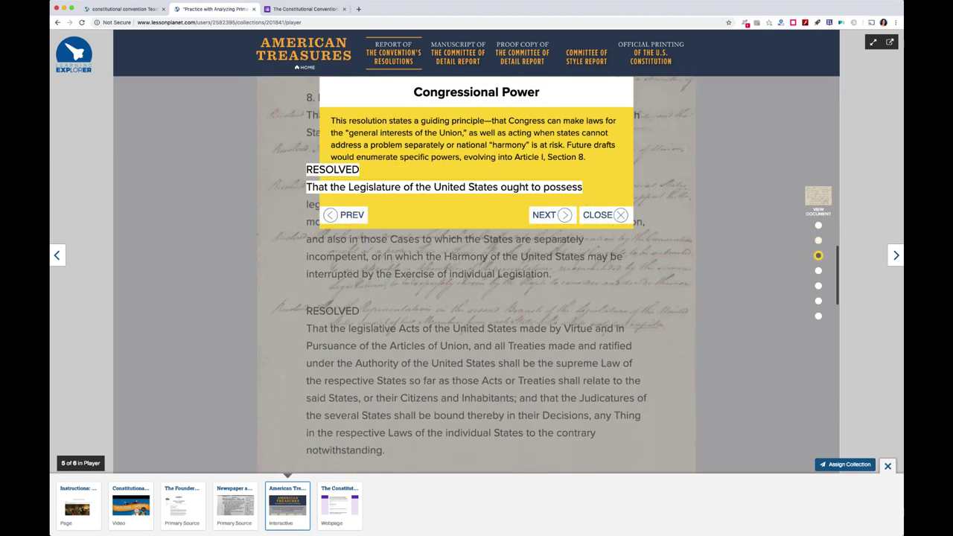
click(566, 215)
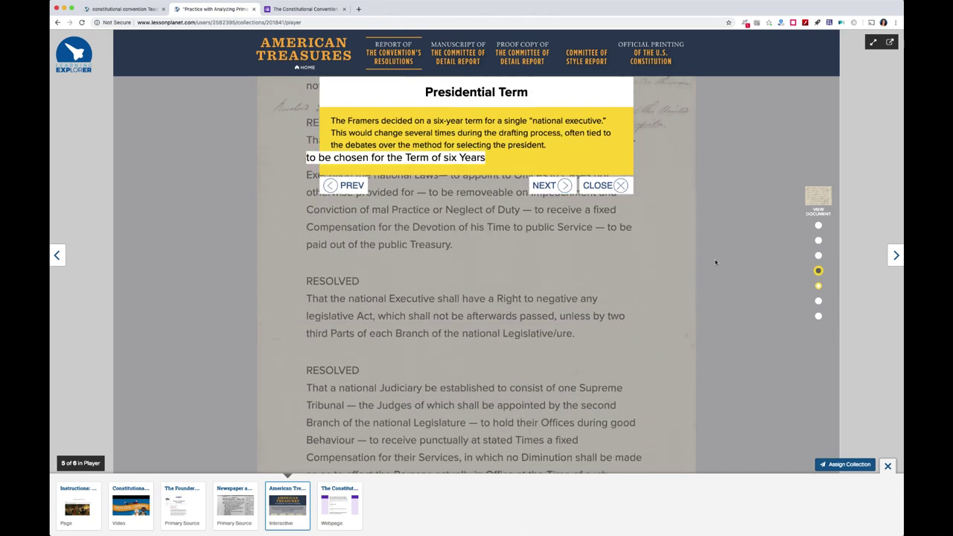
click(897, 255)
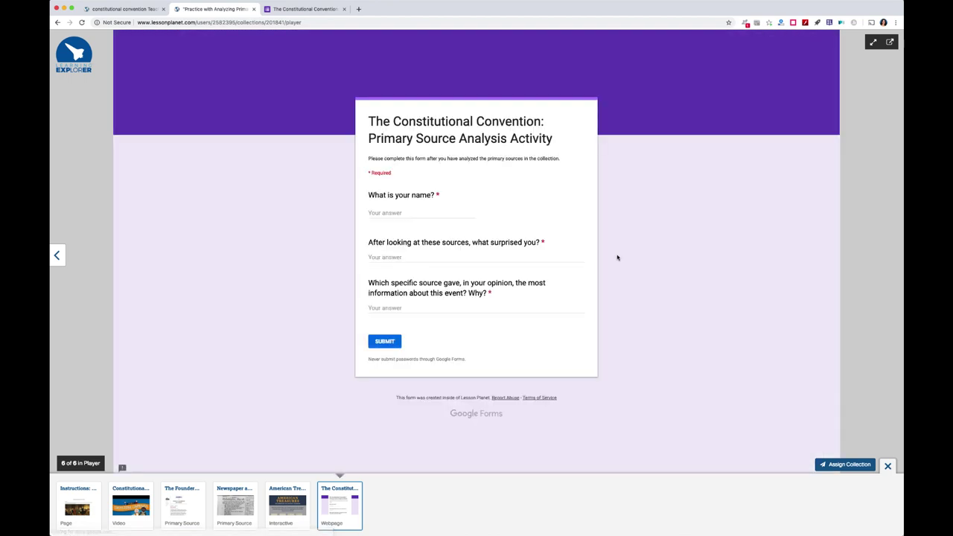
Enter the student's name and 'Response' for the surprise question, then submit the form
click(389, 213)
text(Mollie)
click(399, 258)
text(Resp)
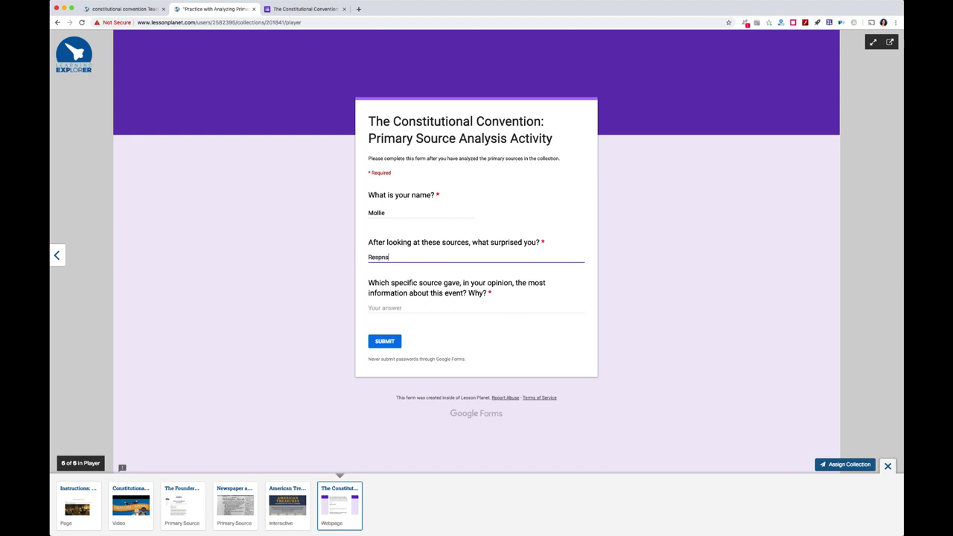
text(onse)
click(396, 307)
text(Response)
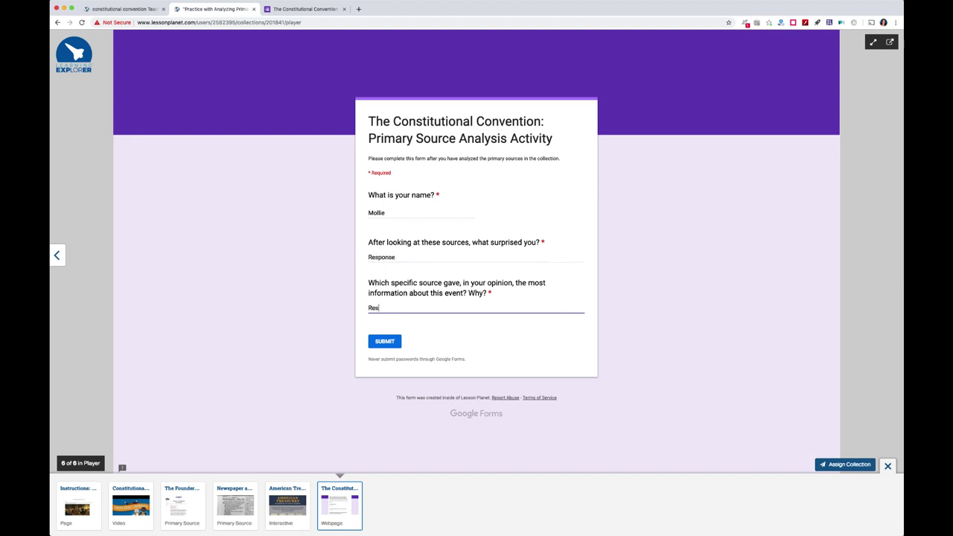
click(385, 341)
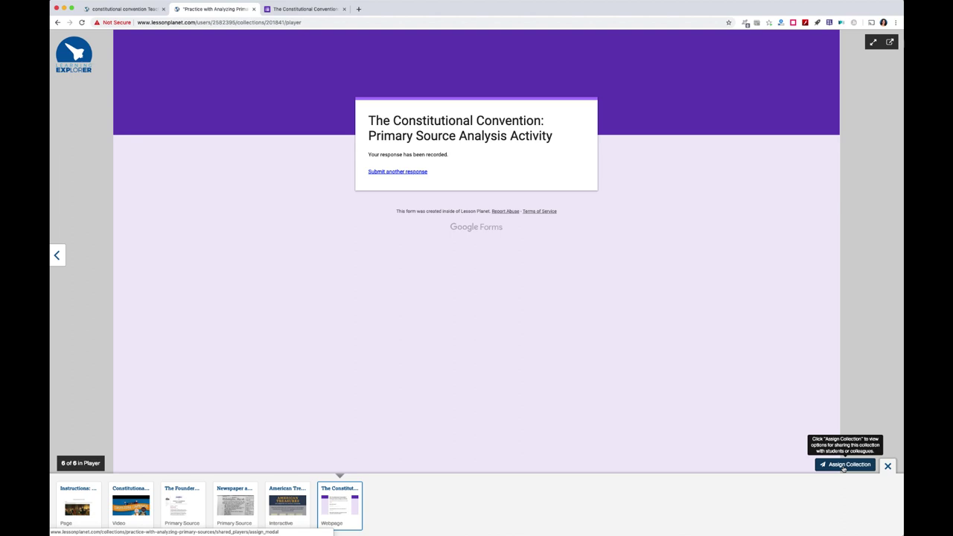
In Assign Collection, save an access key, copy the Share Link, and open a blank browser tab
click(844, 465)
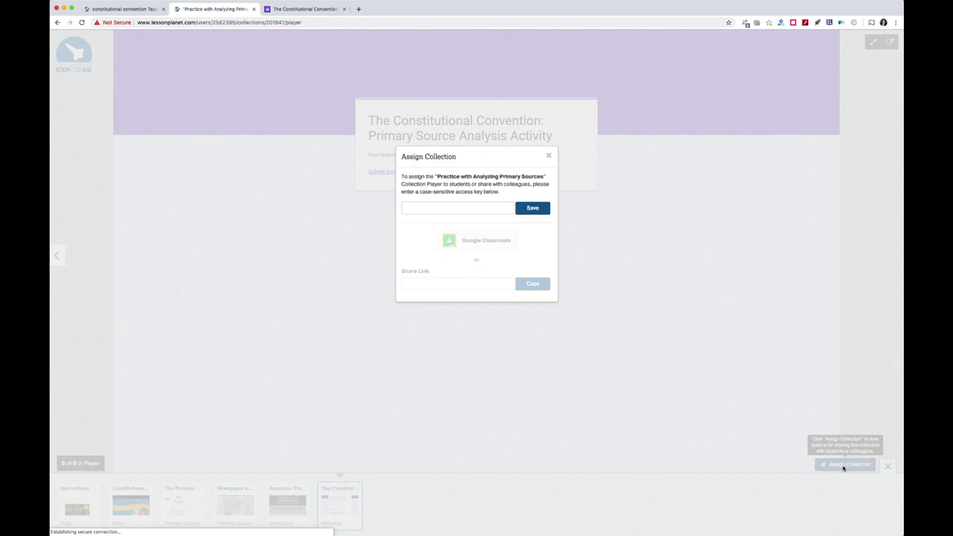
click(447, 209)
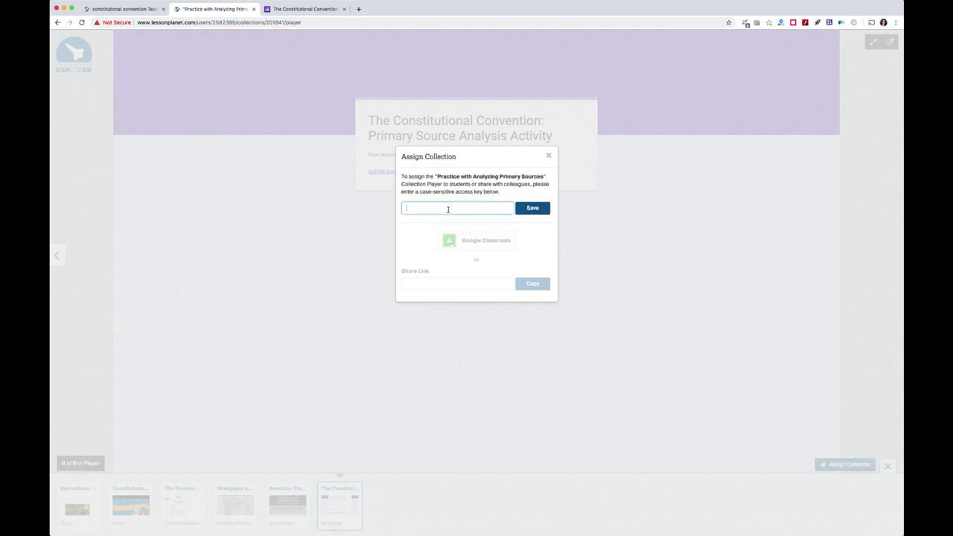
click(530, 208)
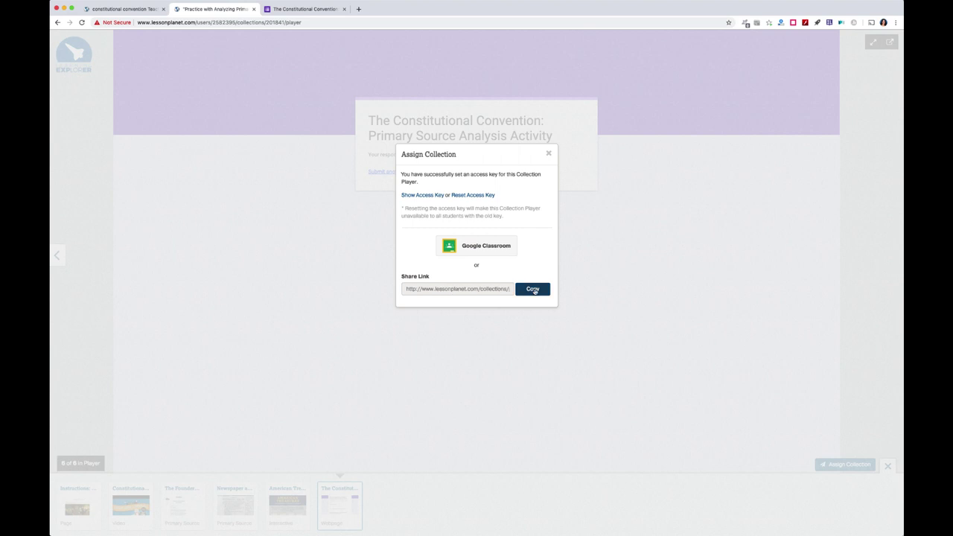
click(533, 290)
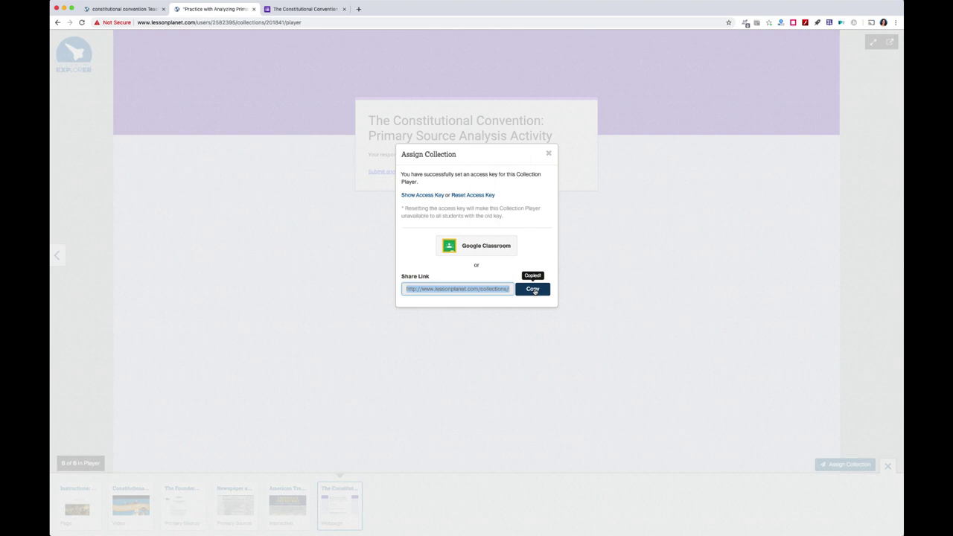
click(360, 9)
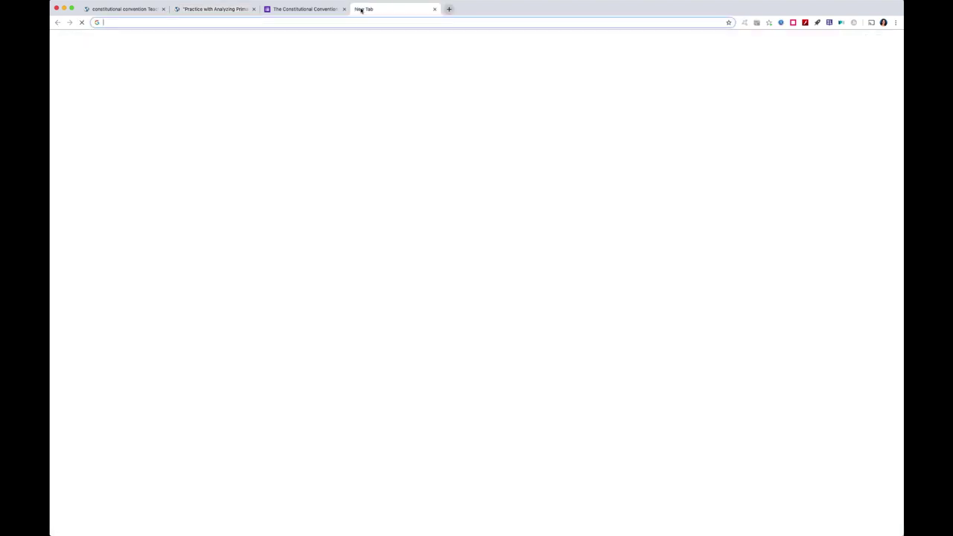
Load the pasted share link as a student, unlock it with the access key, then return to Assign Collection
key(super+v)
key(Return)
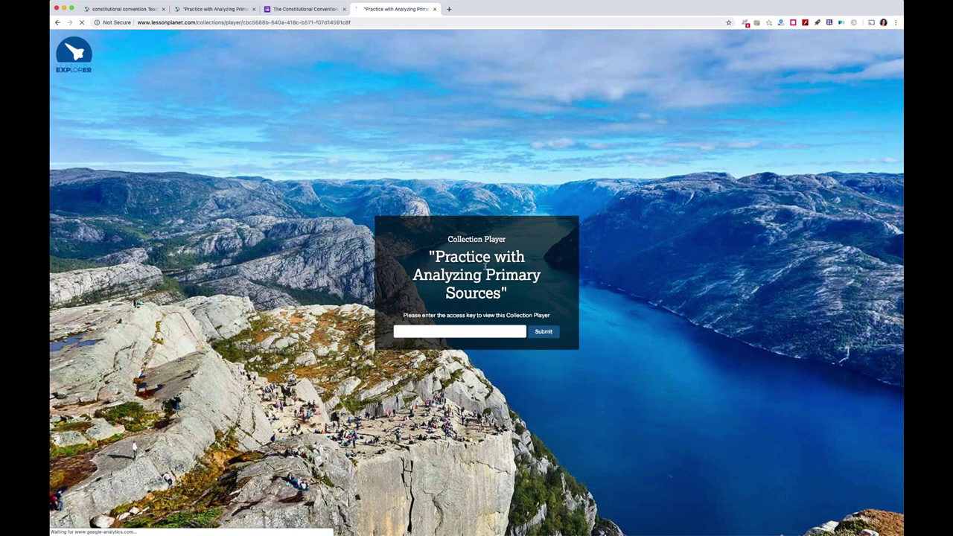
click(460, 332)
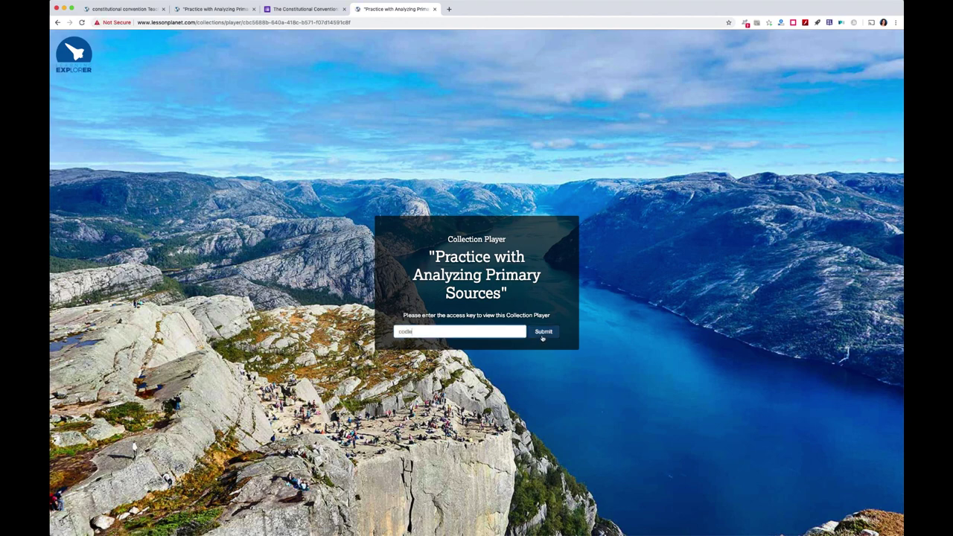
click(544, 337)
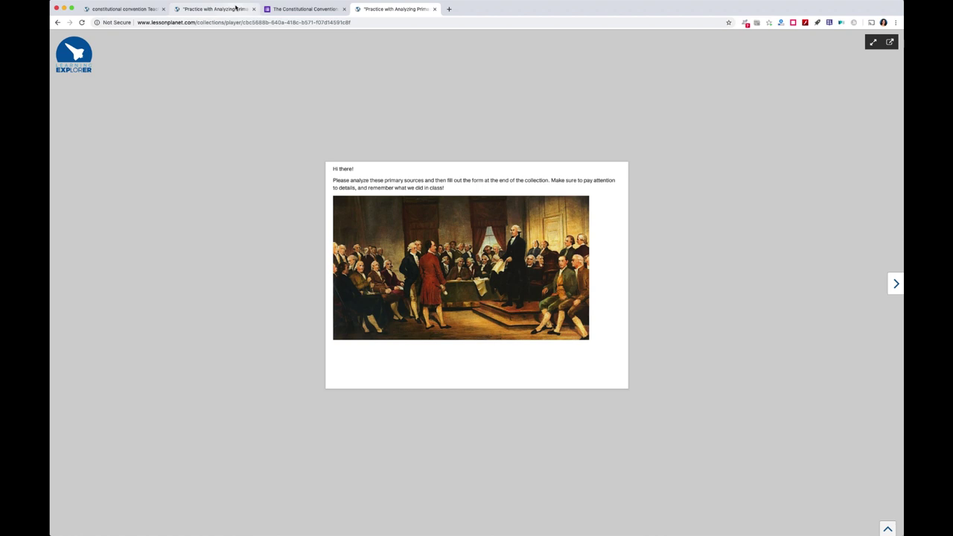
click(236, 8)
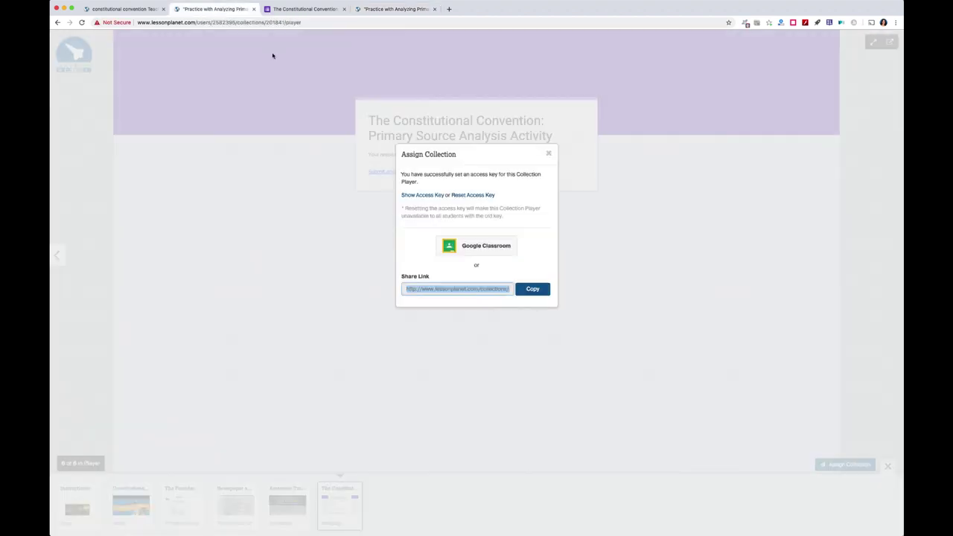
Return to the constitutional convention results, hide the collection editor, and go to My Resources
click(131, 8)
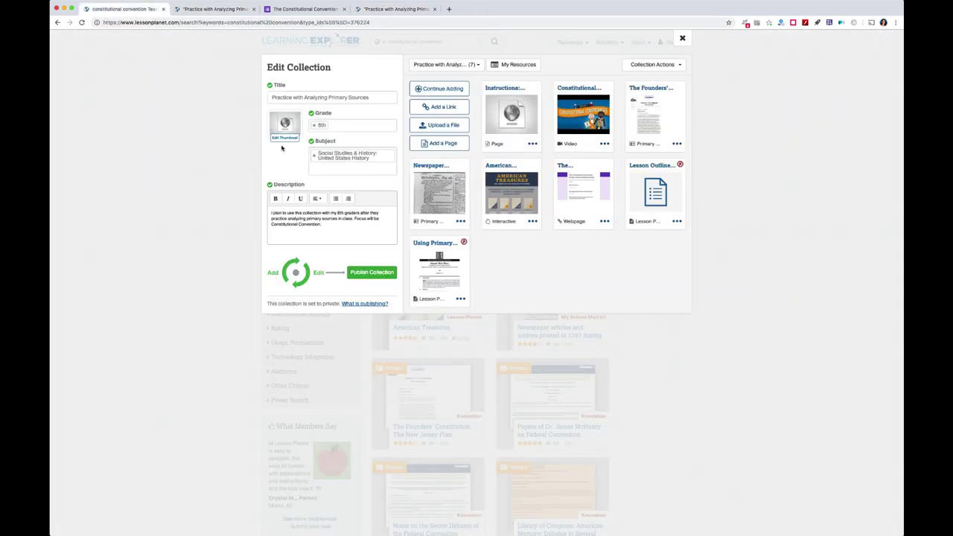
click(683, 41)
mouse_move(683, 42)
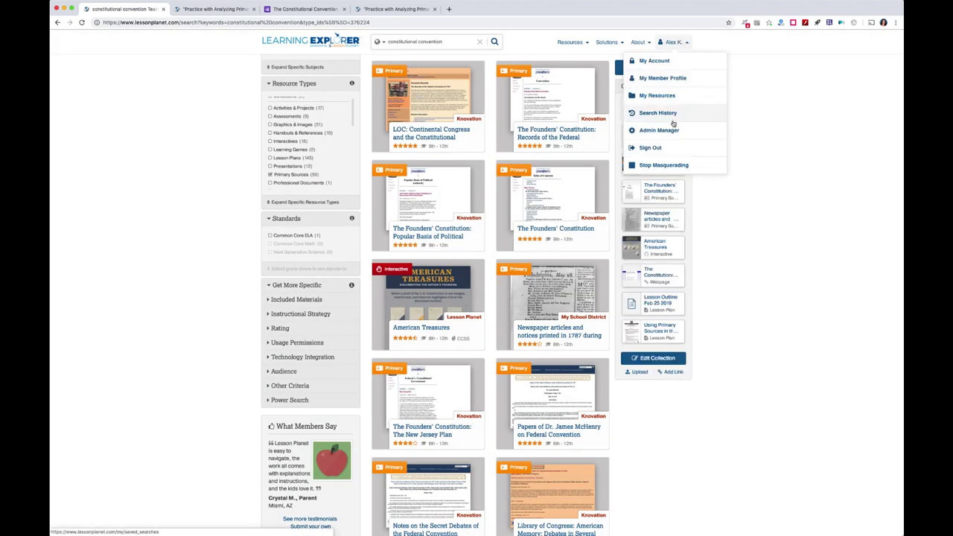
click(666, 99)
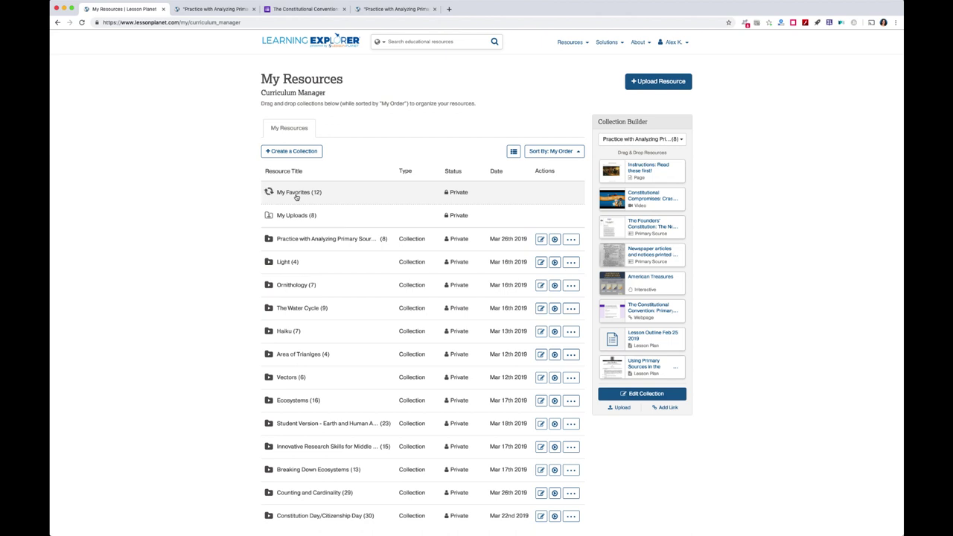
Browse My Favorites, My Uploads and Practice with Analyzing Primary Sources, leaving Light's four resources expanded
click(268, 193)
scroll(301, 224, down, 2)
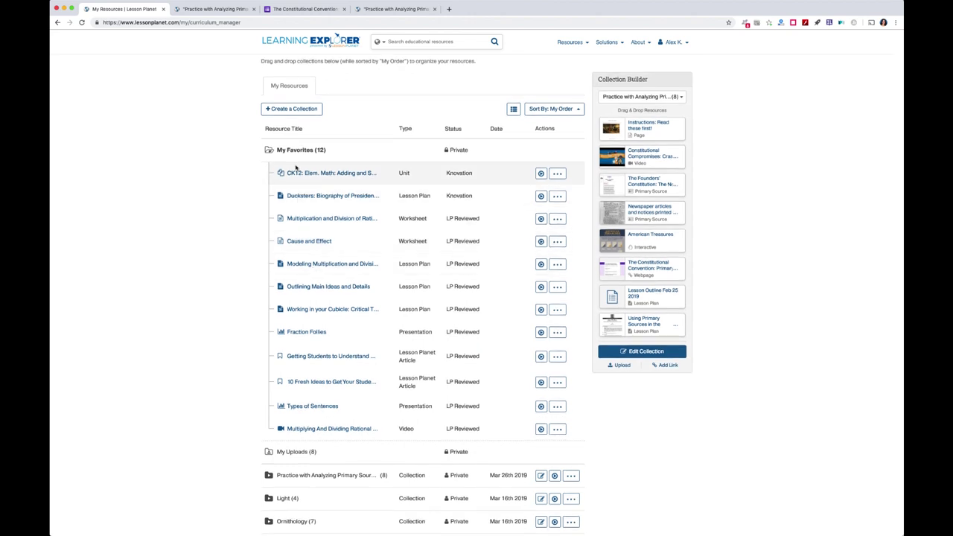
click(297, 153)
click(295, 178)
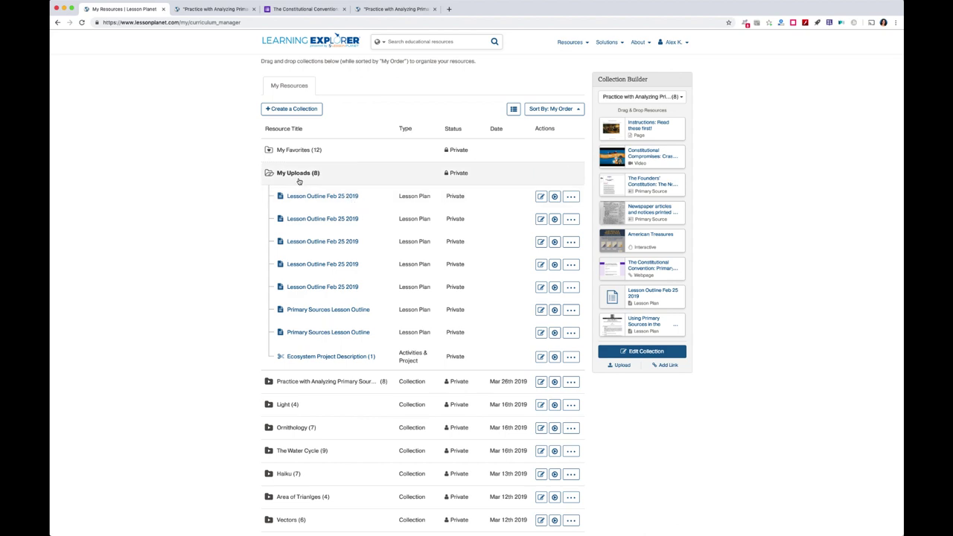
click(298, 177)
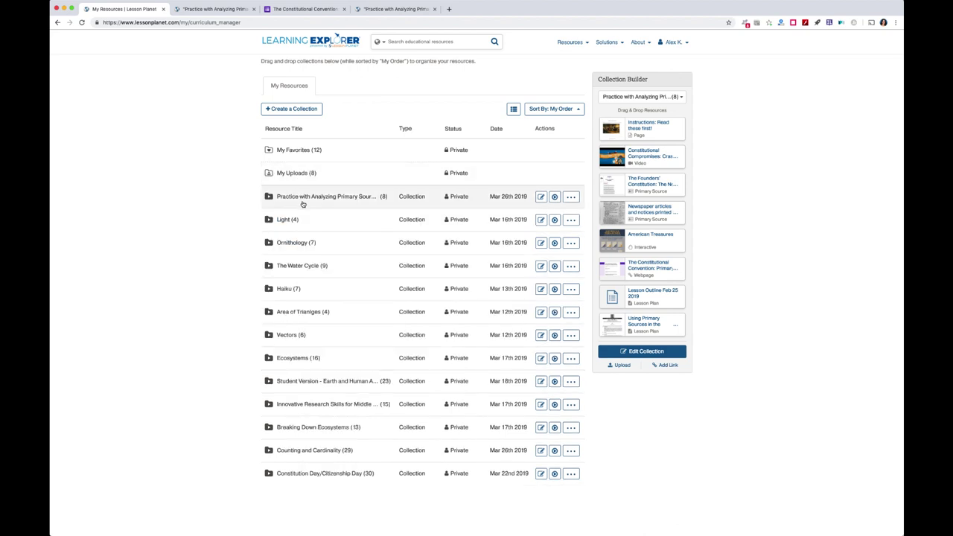
click(270, 196)
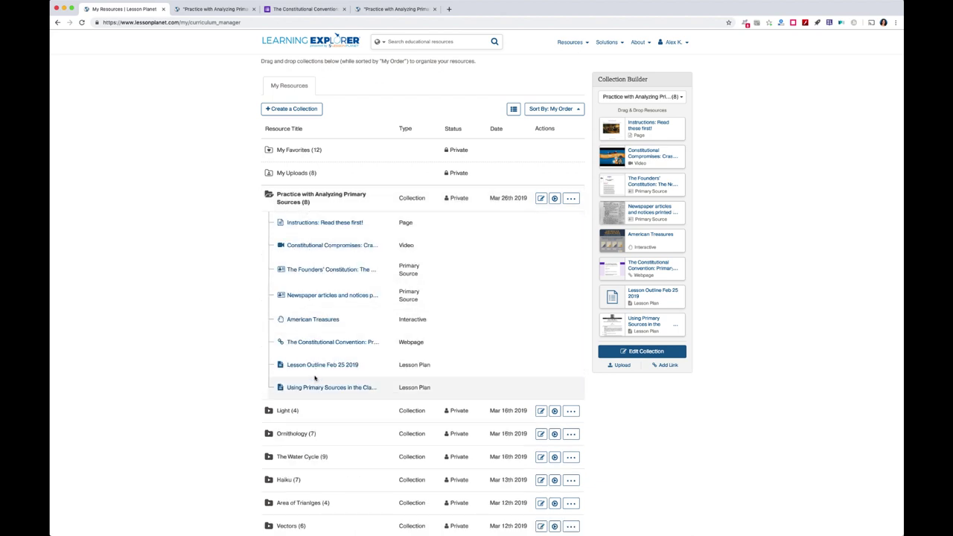
click(298, 201)
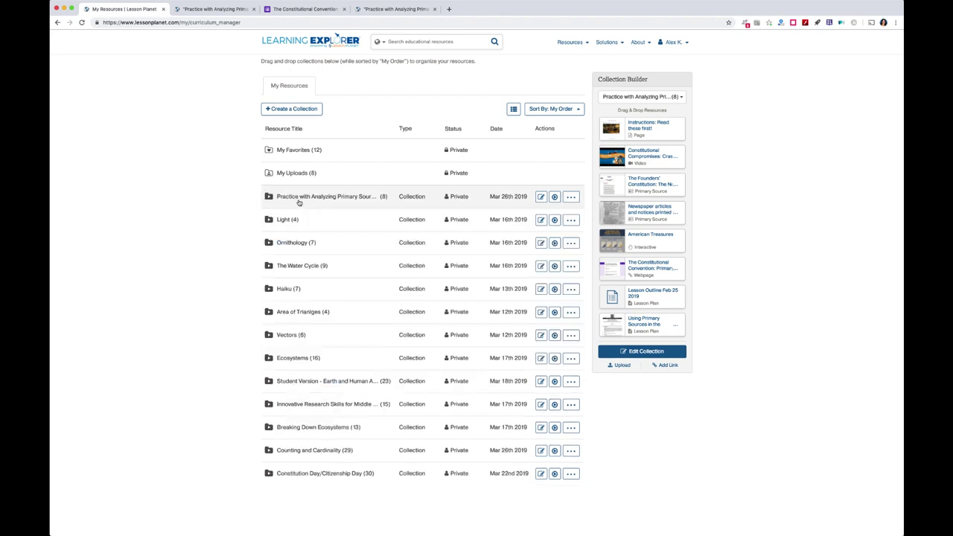
click(293, 221)
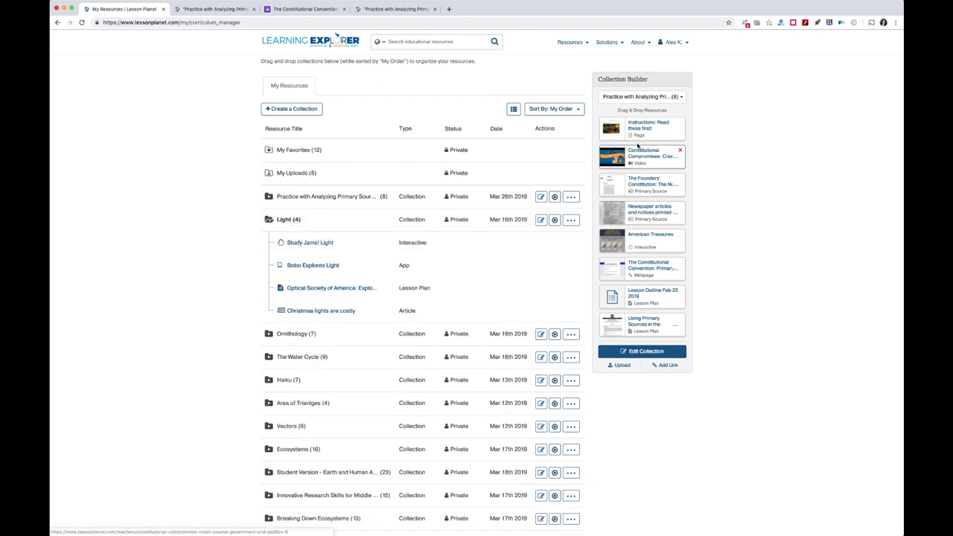
click(682, 98)
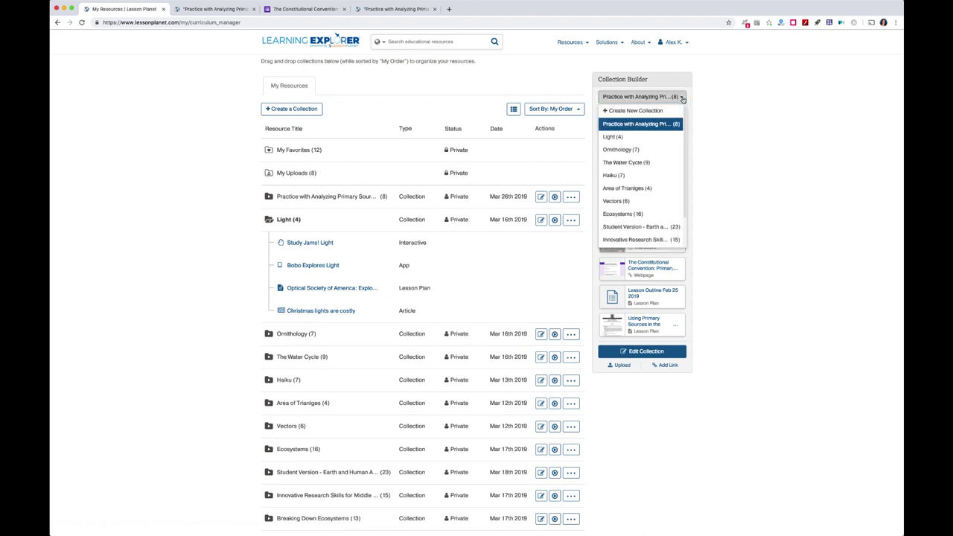
Drag Study Jams! Light into the practice collection, then reorder The Water Cycle below Area of Triangles
click(681, 98)
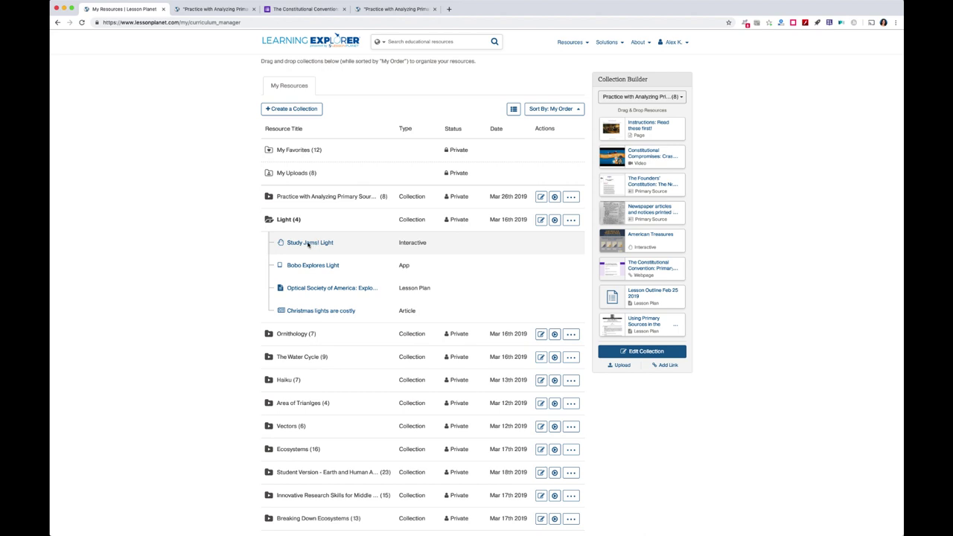
drag(308, 248, 621, 163)
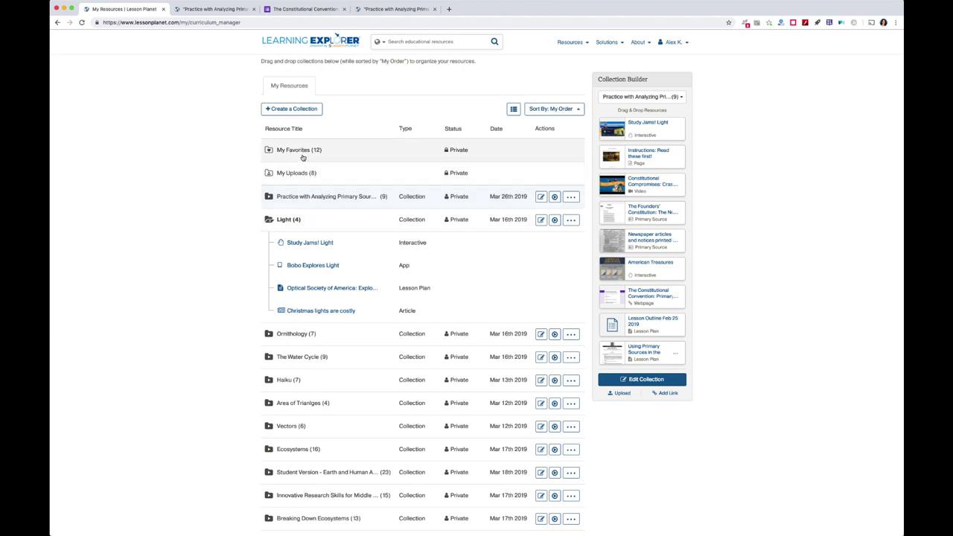
drag(308, 363, 301, 425)
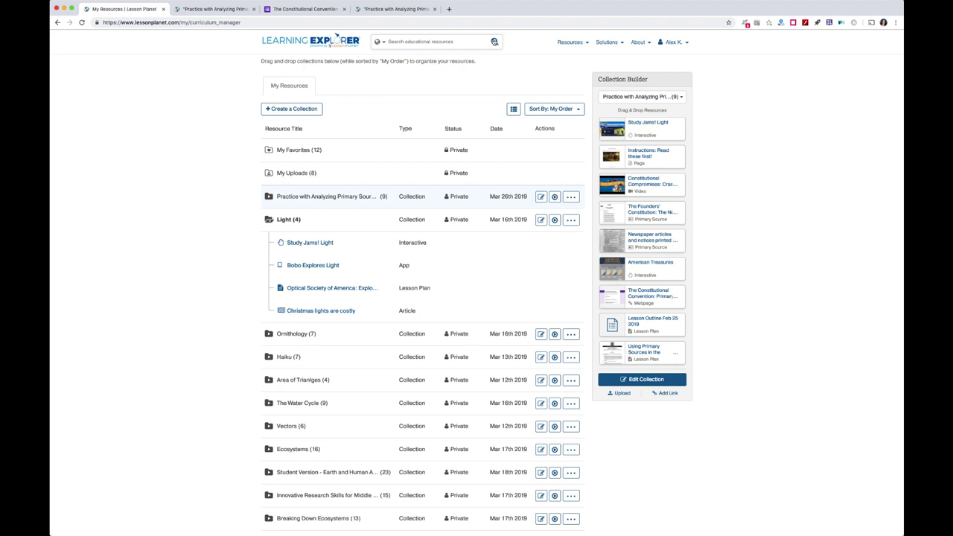
Search primary sources and add Collections to the Resource Types filter, giving 9,100 results
click(496, 41)
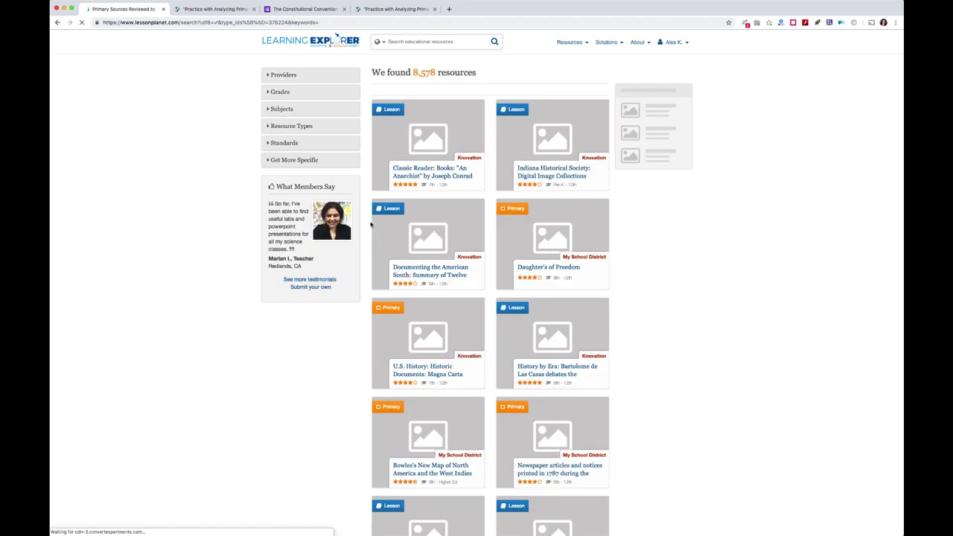
mouse_move(402, 304)
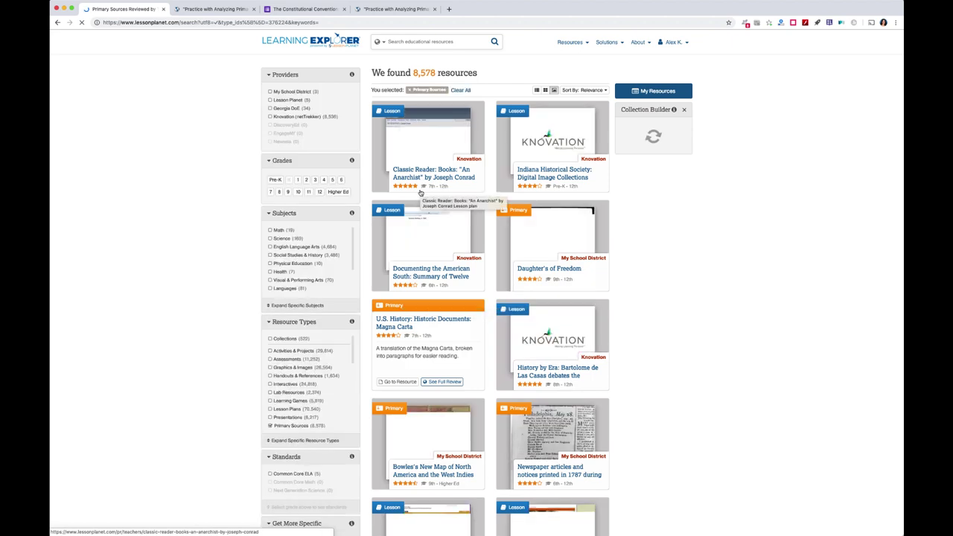
mouse_move(420, 193)
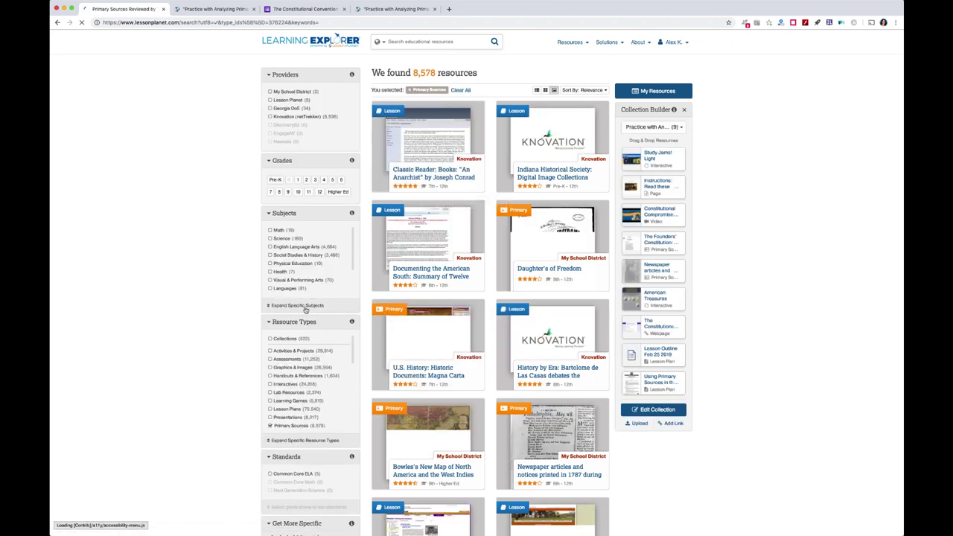
click(270, 339)
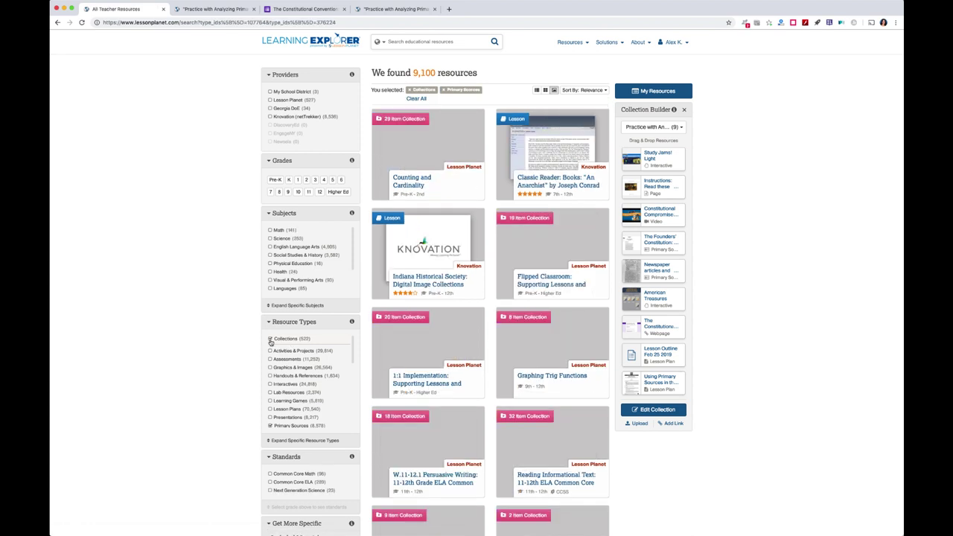
mouse_move(444, 160)
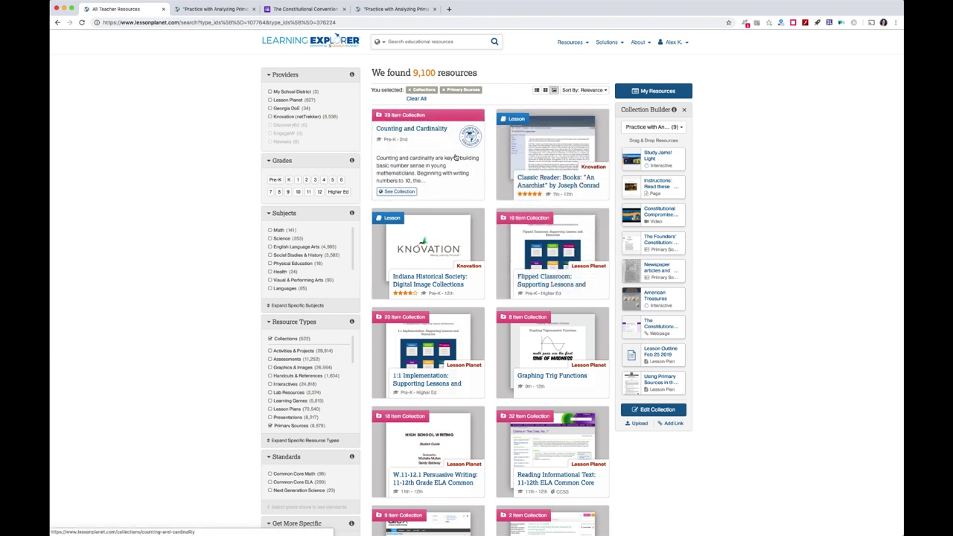
click(430, 156)
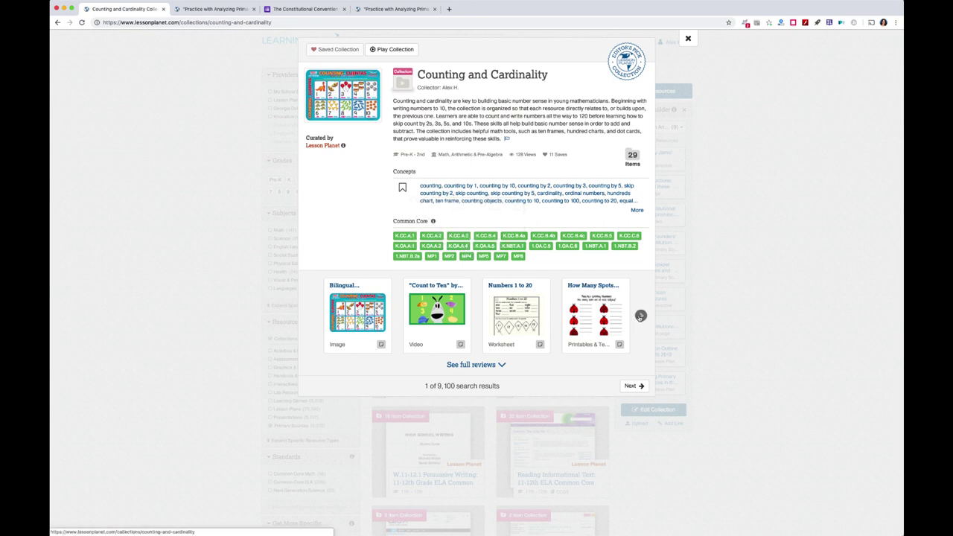
click(641, 316)
click(640, 316)
click(640, 316)
click(640, 316)
click(641, 316)
click(474, 365)
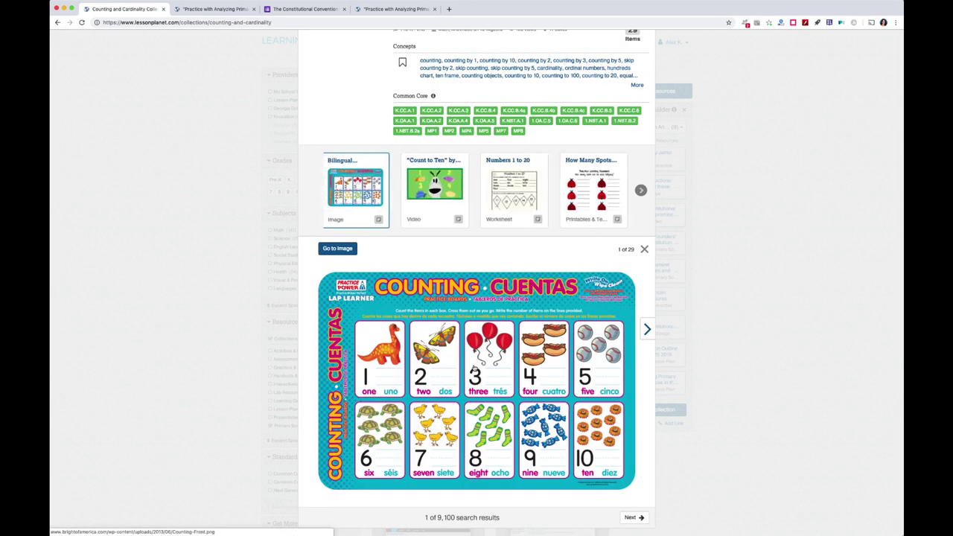
click(648, 329)
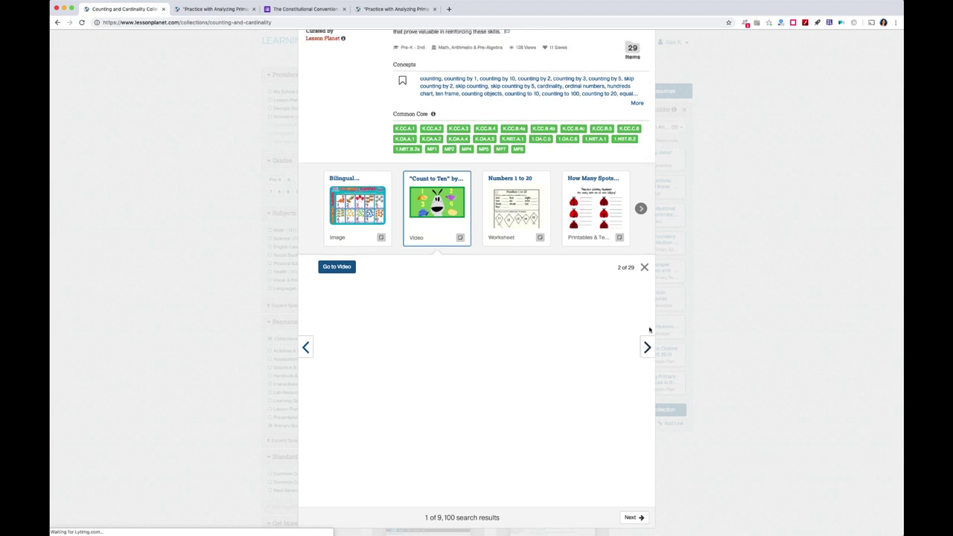
click(647, 348)
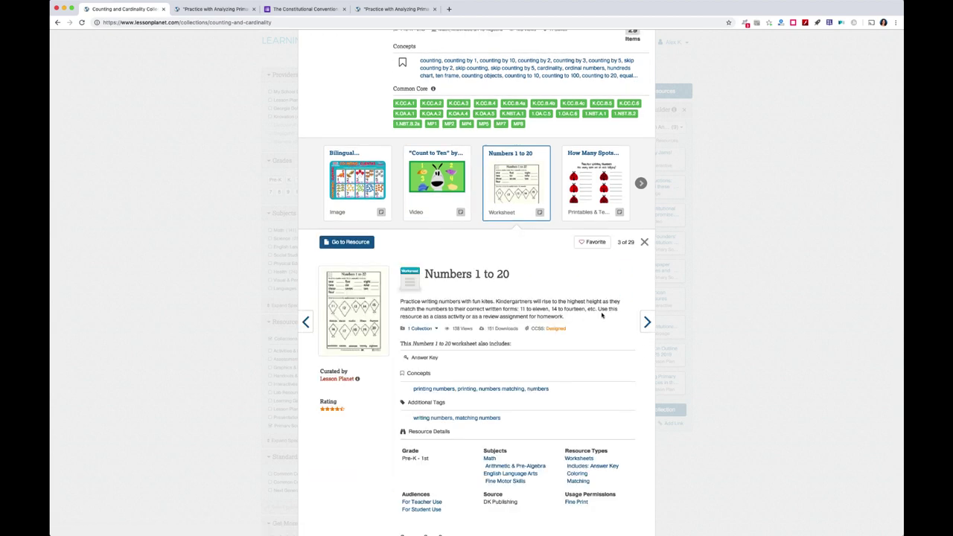
click(648, 321)
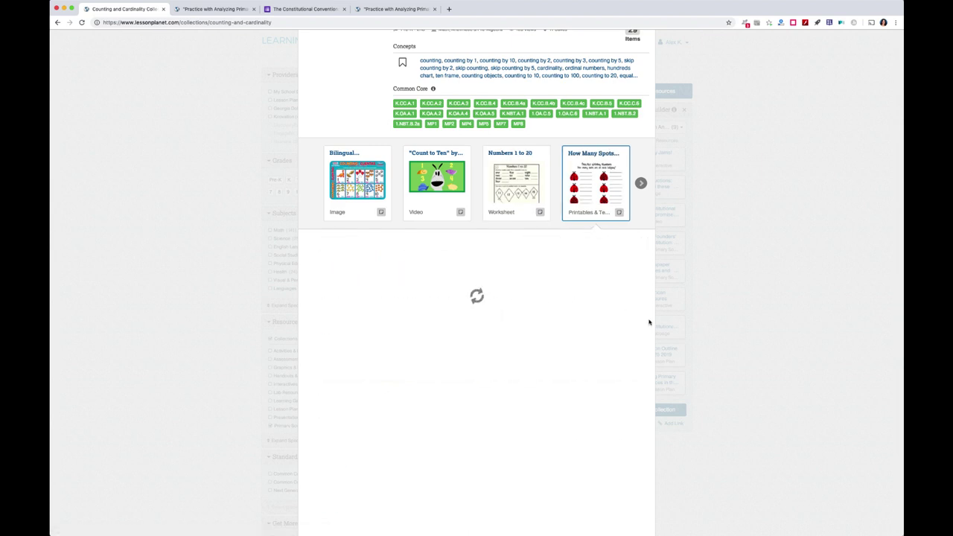
scroll(603, 246, down, 2)
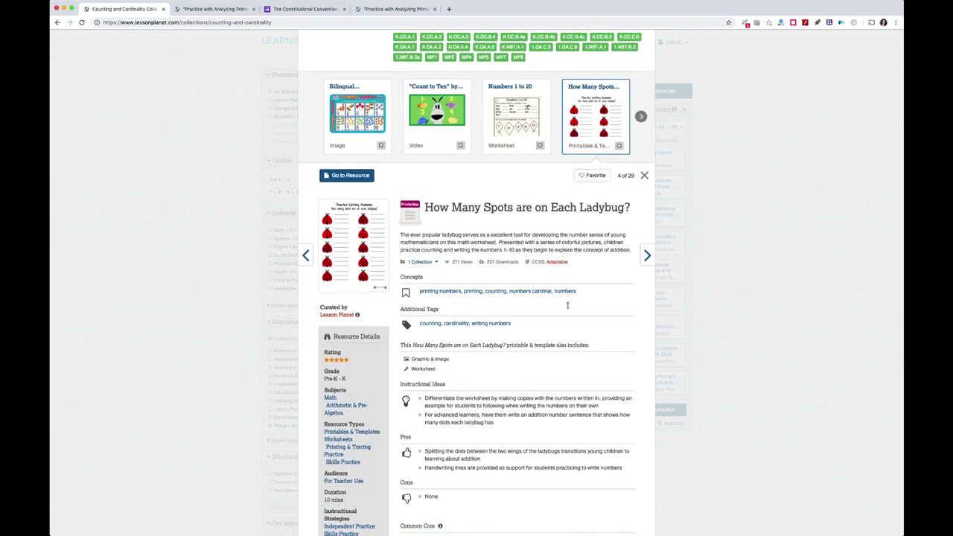
scroll(567, 305, up, 4)
scroll(567, 305, up, 2)
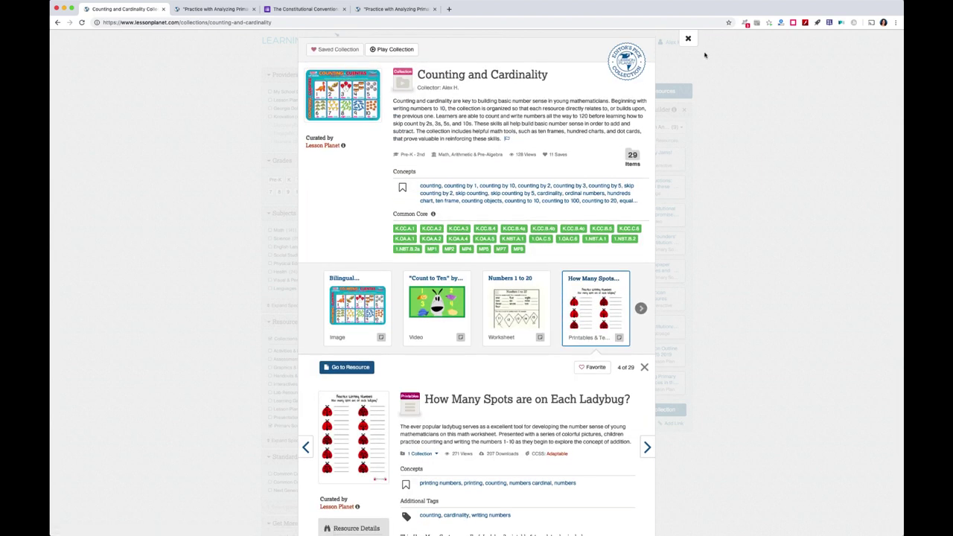
click(690, 38)
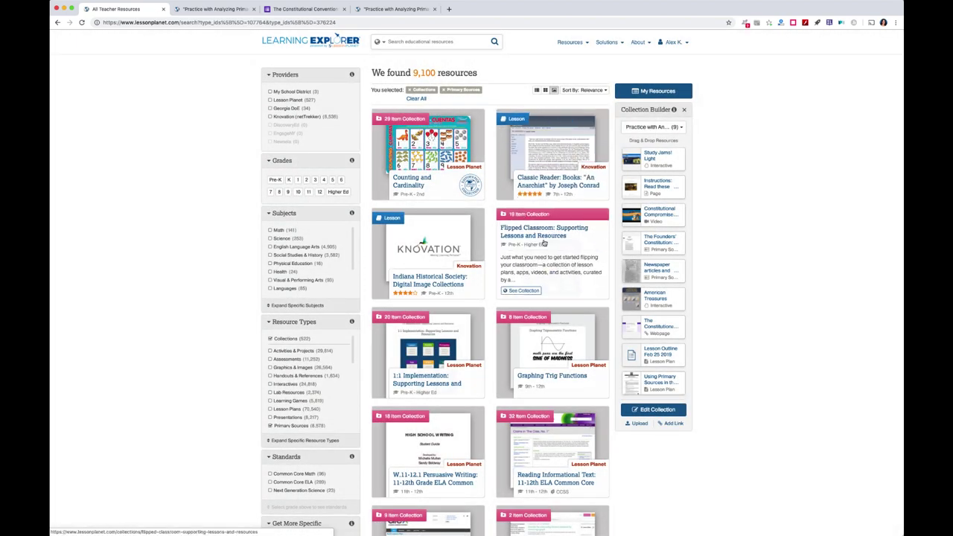
Save the 19-item Flipped Classroom: Supporting Lessons and Resources collection from its preview, then close it
click(544, 243)
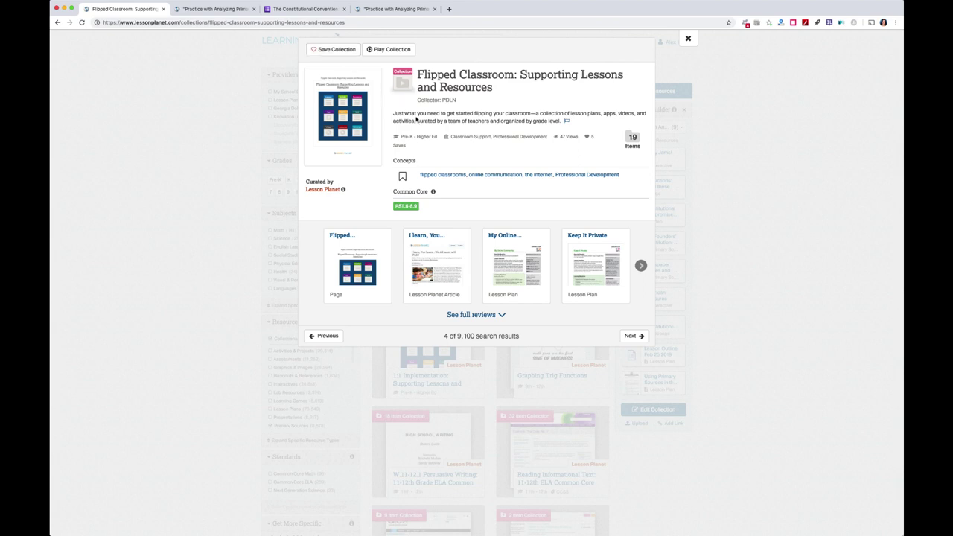
click(335, 51)
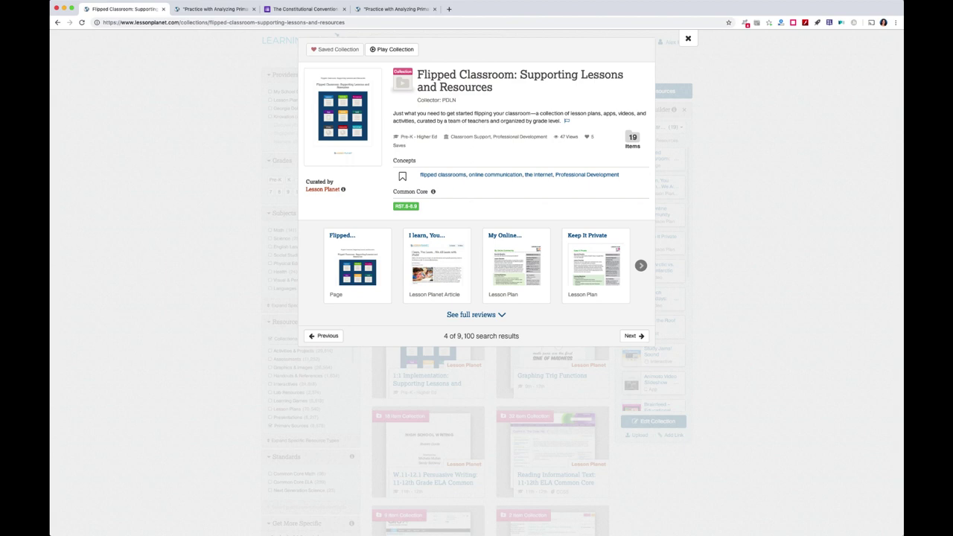
click(688, 38)
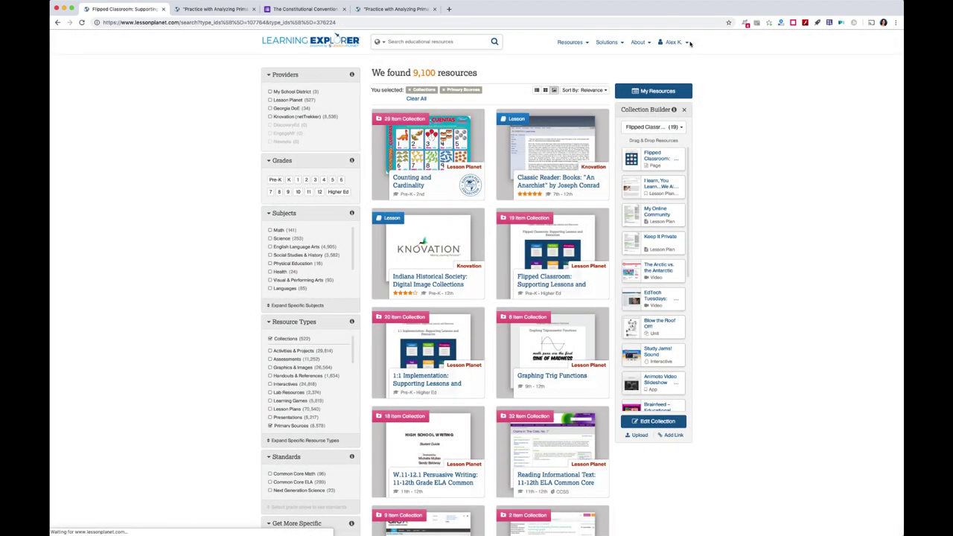
Choose Admin Manager from the account dropdown to see Learning Explorer Demo's three schools
scroll(527, 314, down, 5)
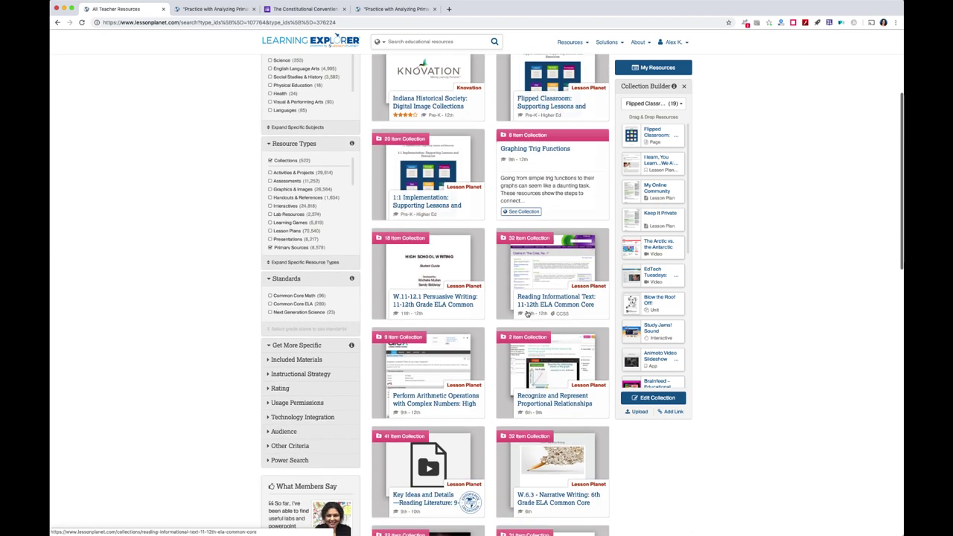
scroll(527, 314, down, 3)
scroll(528, 314, up, 4)
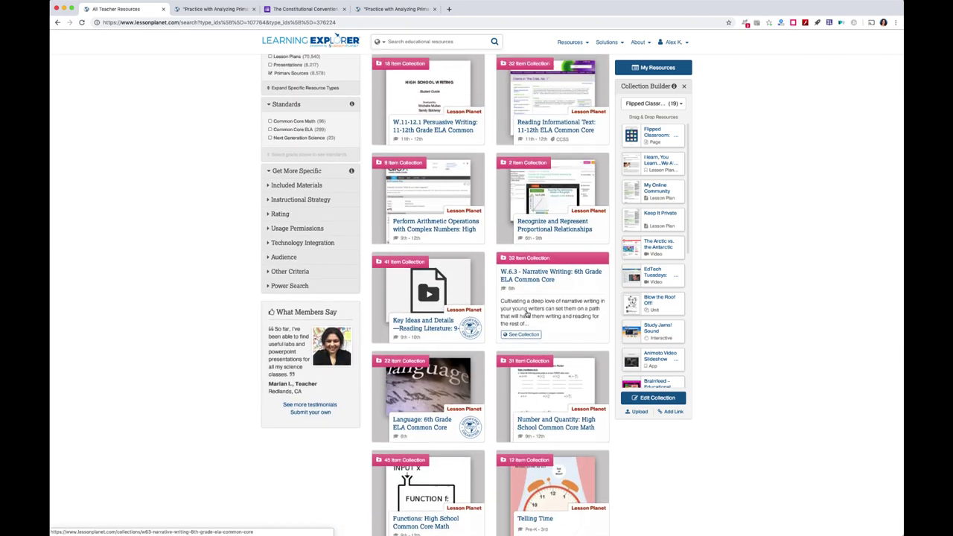
scroll(527, 315, up, 5)
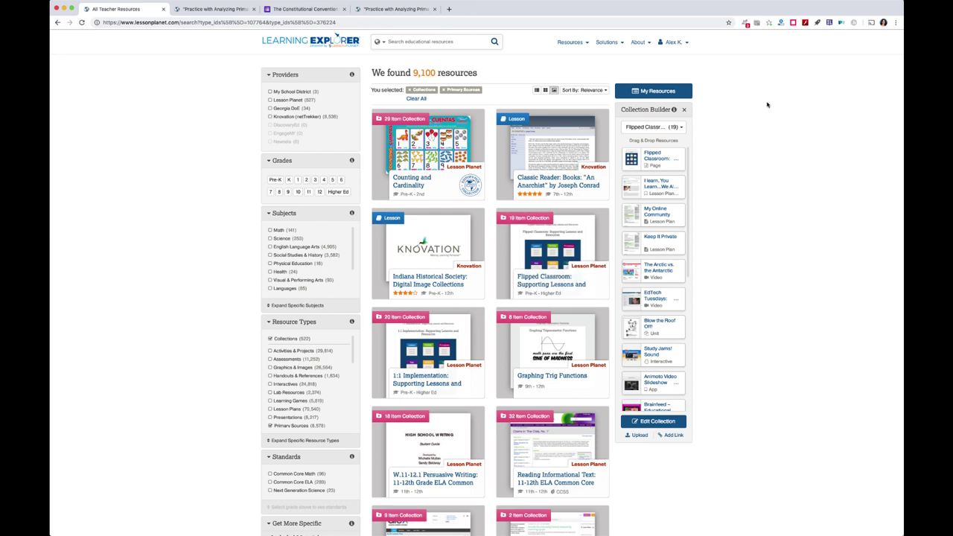
mouse_move(683, 53)
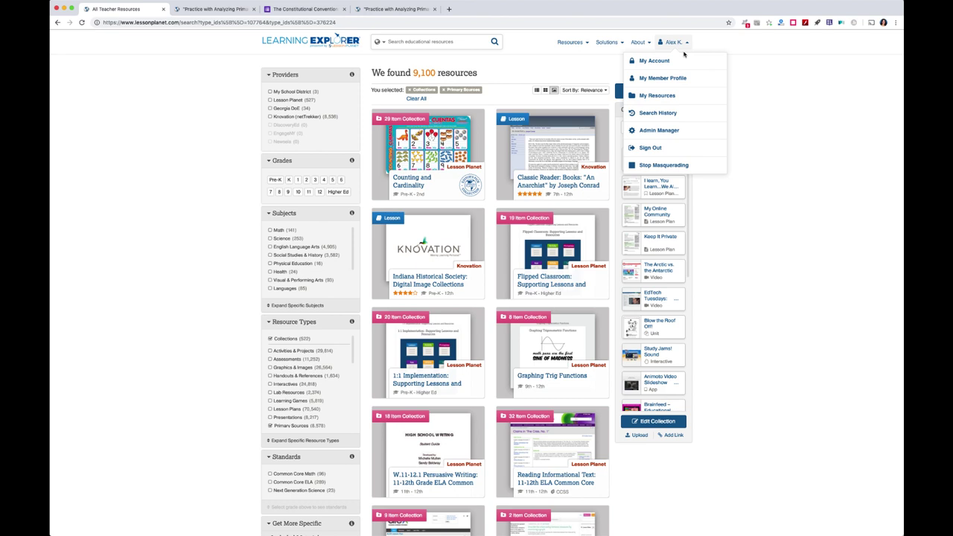
click(684, 132)
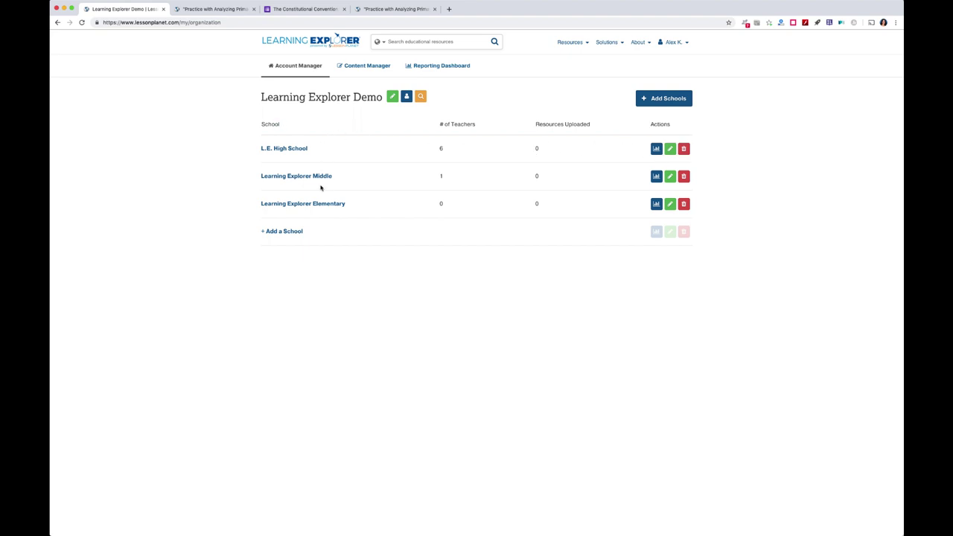
Switch to the Content Manager showing 450,238 resources and expand the flagged Insect Picture Word Cards details
click(367, 66)
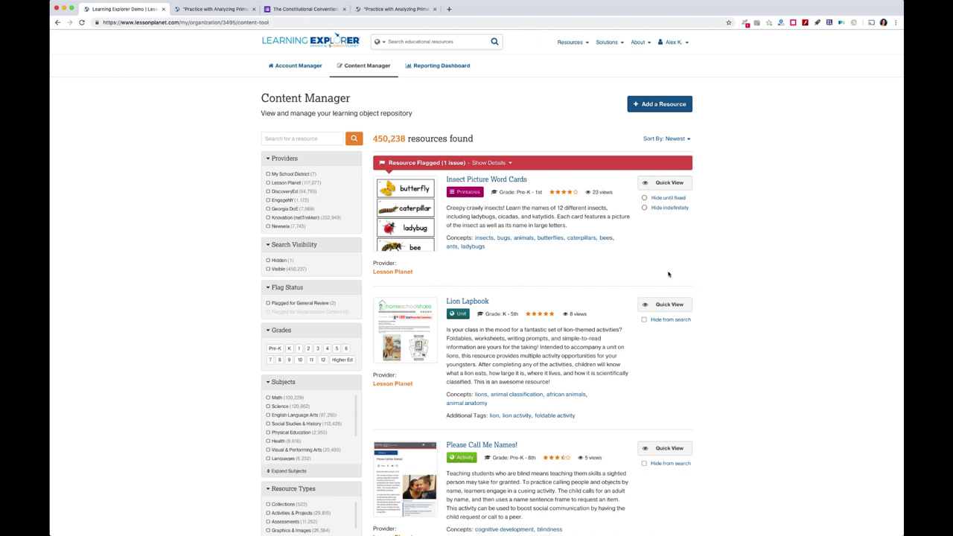
click(510, 163)
Collapse the flag details, filter providers to My School District, and start Add a Resource
click(510, 164)
click(280, 175)
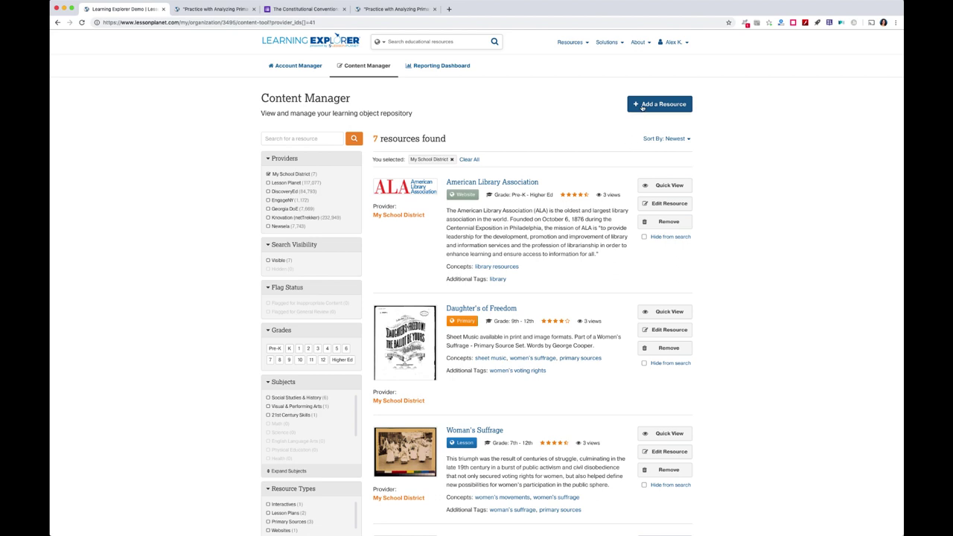
click(642, 108)
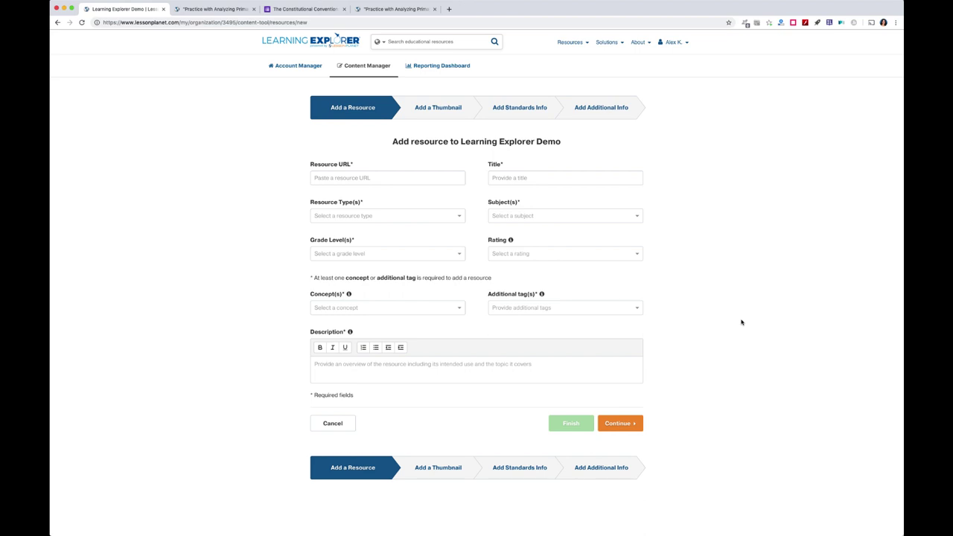
View the Reporting Dashboard with 483 searches, 151 resources accessed and 14 collections created
click(420, 72)
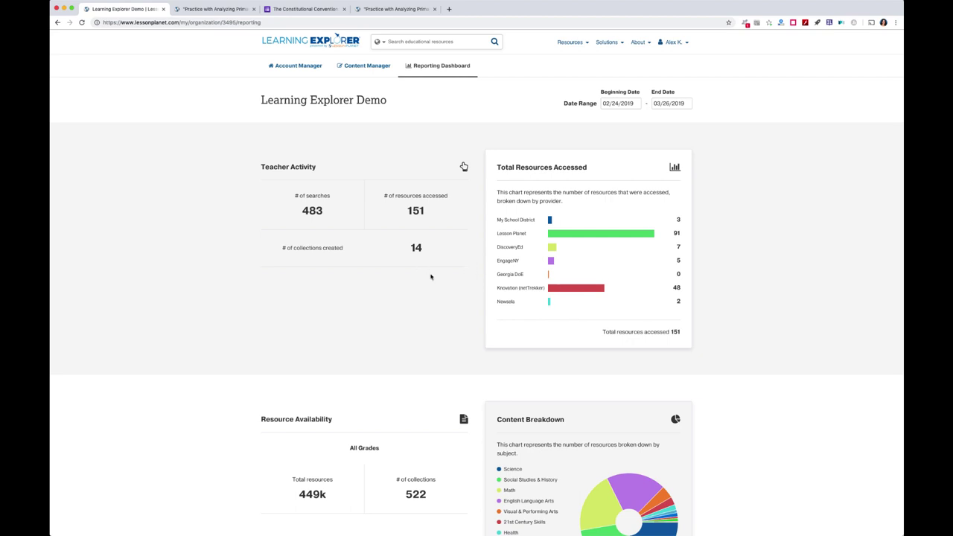
scroll(431, 276, down, 2)
scroll(449, 253, down, 2)
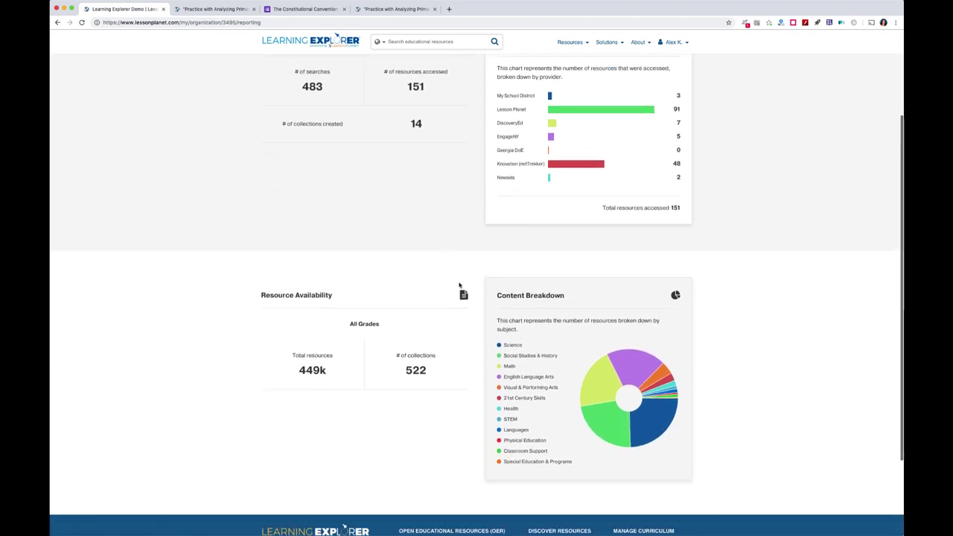
mouse_move(642, 422)
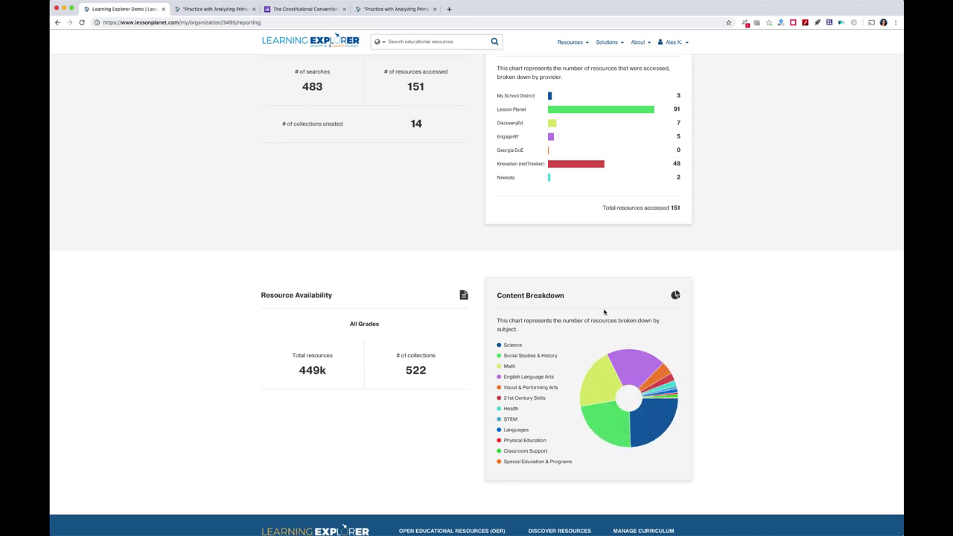
scroll(443, 367, up, 4)
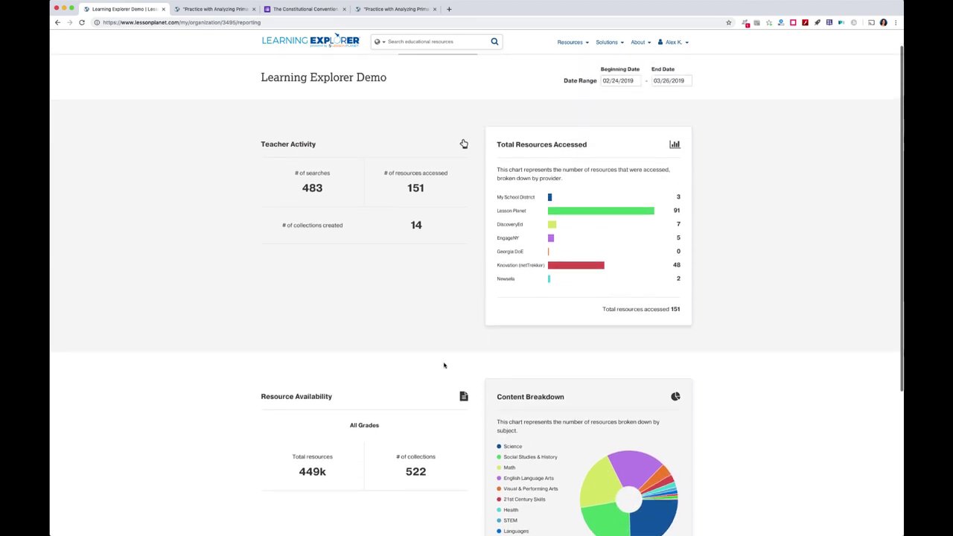
scroll(443, 365, up, 1)
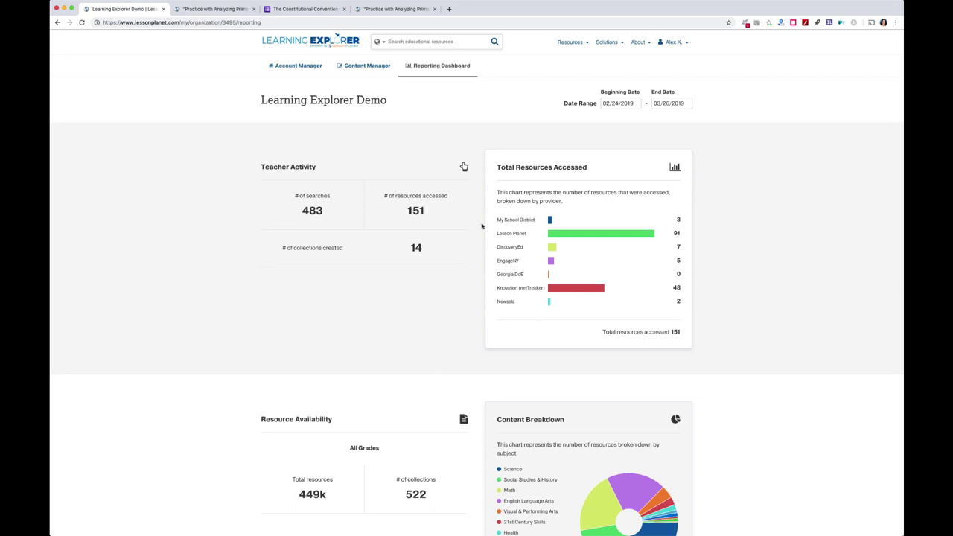
scroll(482, 226, down, 1)
scroll(481, 220, up, 1)
click(570, 41)
Go to Discover Resources to list all resources with provider, grade and subject filters
click(480, 75)
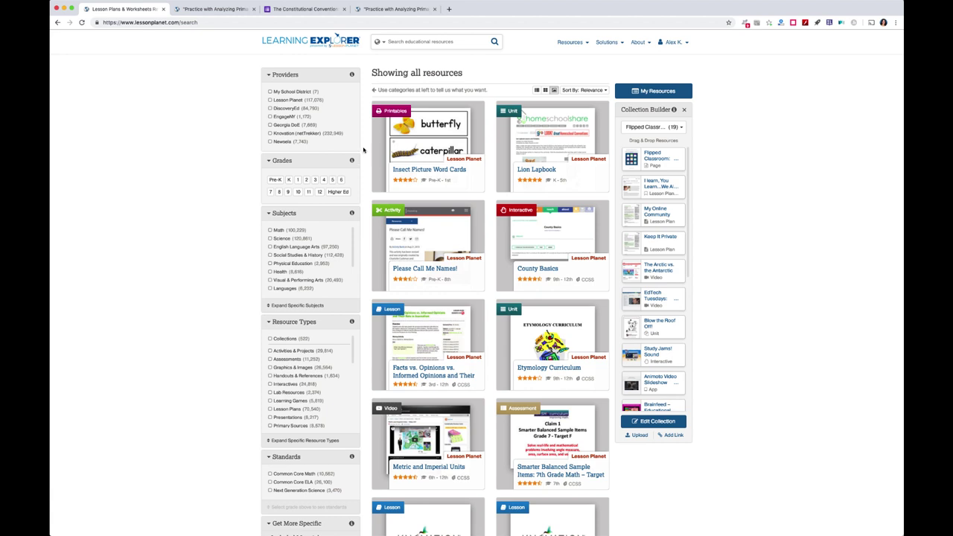
scroll(630, 71, down, 1)
Go to Admin Manager to list the organization's three schools with 6, 1 and 0 teachers
click(674, 42)
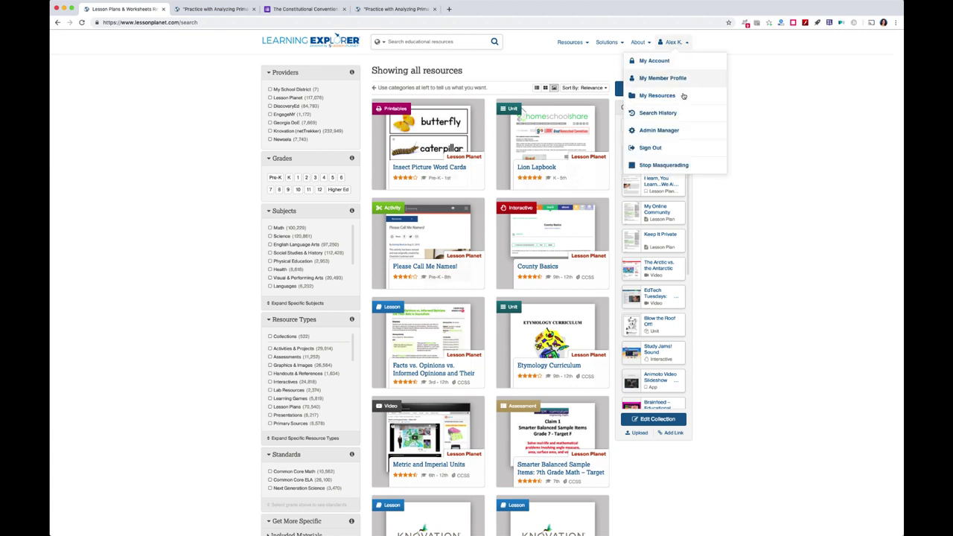
click(682, 131)
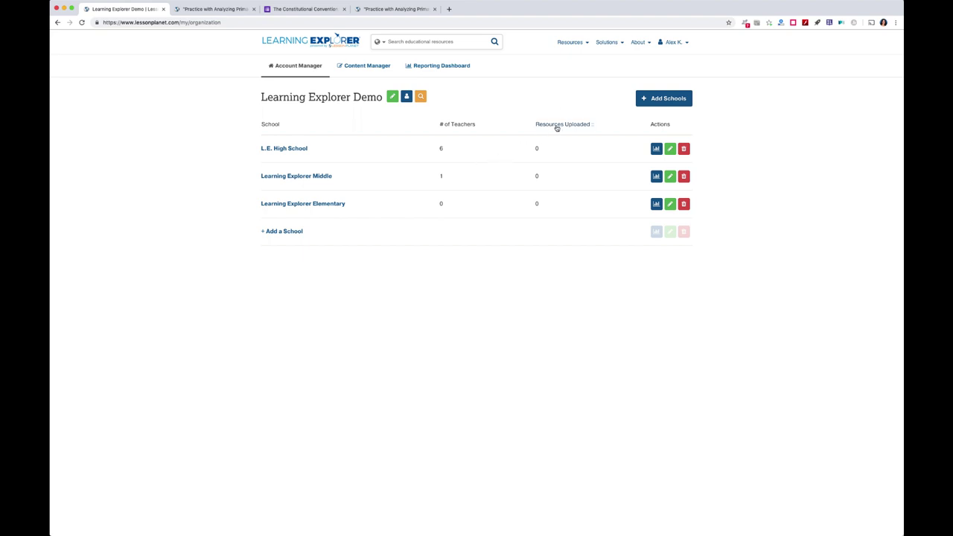
Return to Discover Resources to list all resources, led by CommonLit articles
mouse_move(570, 47)
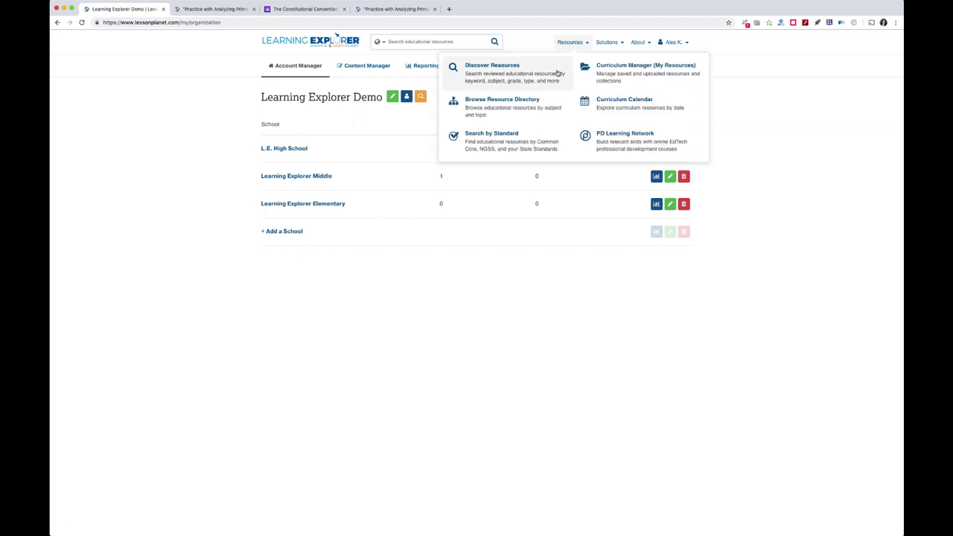
click(557, 71)
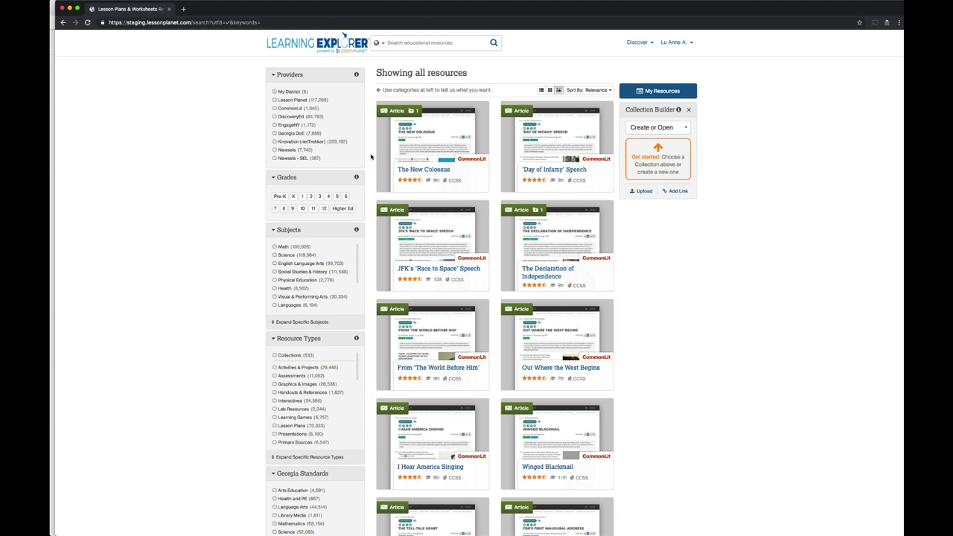
Expand the Accessibility filter under Get More Specific, showing Closed Captions (12) and Text-to-Speech (1,645)
scroll(371, 157, down, 2)
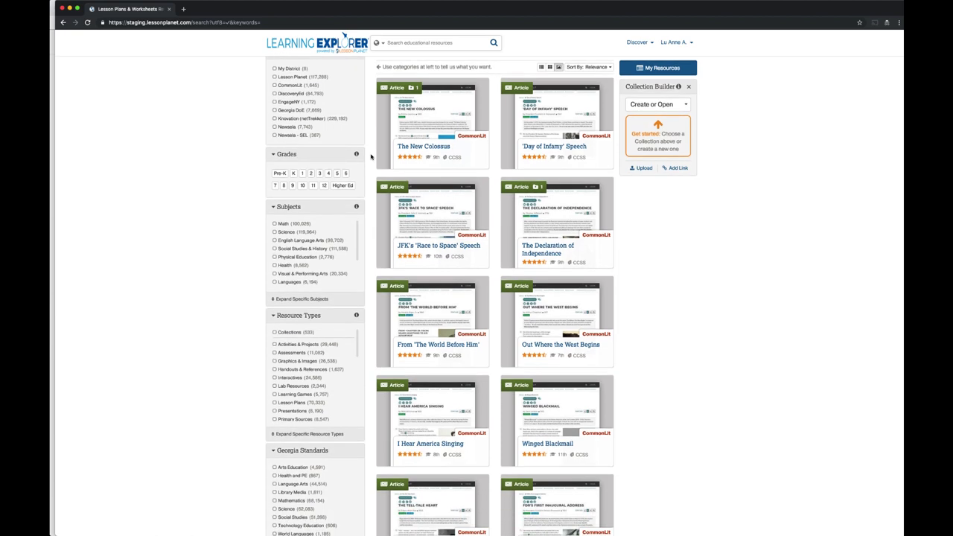
scroll(370, 156, up, 1)
scroll(370, 156, down, 2)
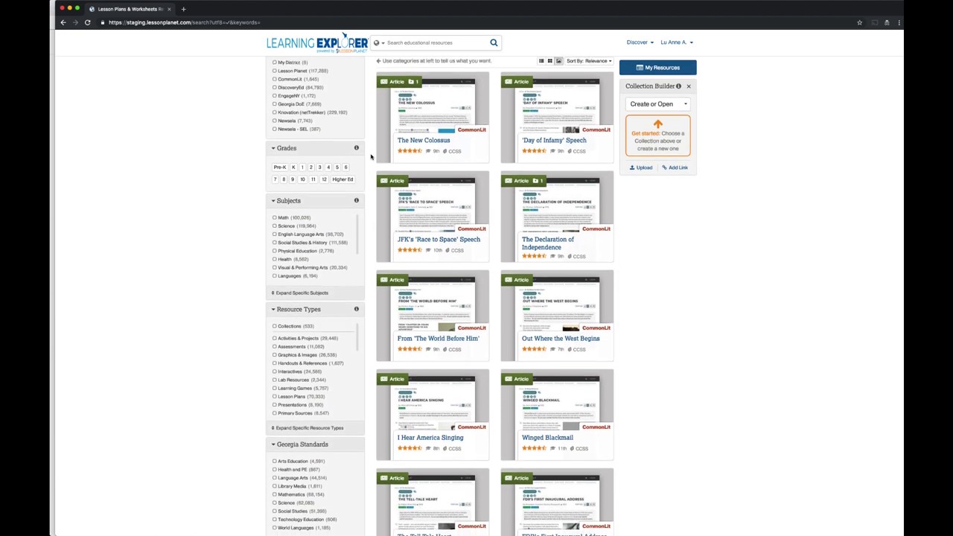
scroll(371, 156, down, 5)
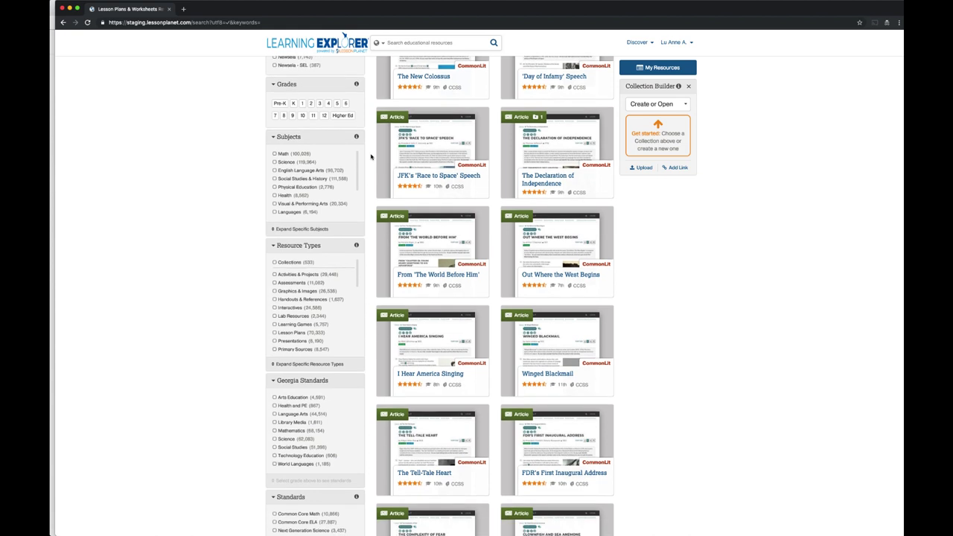
scroll(371, 156, down, 5)
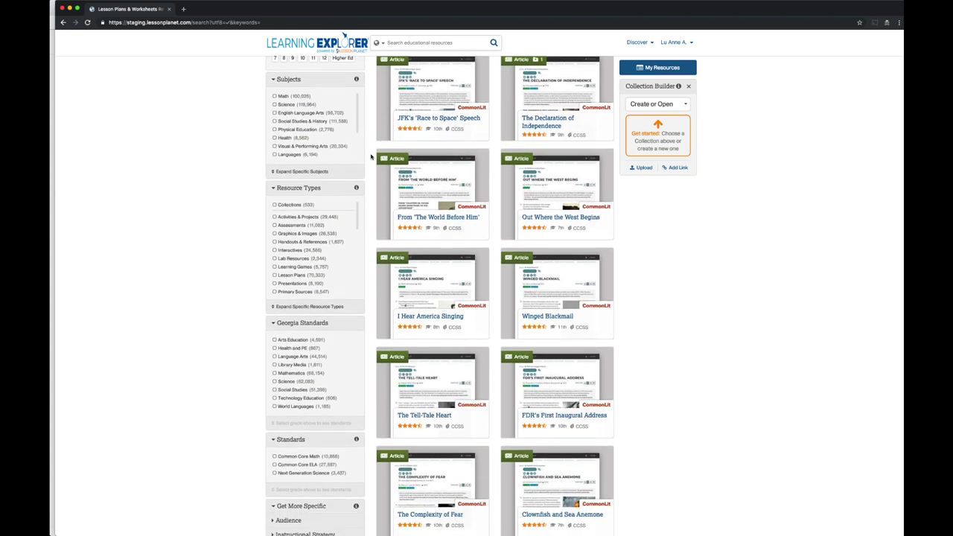
scroll(371, 156, down, 4)
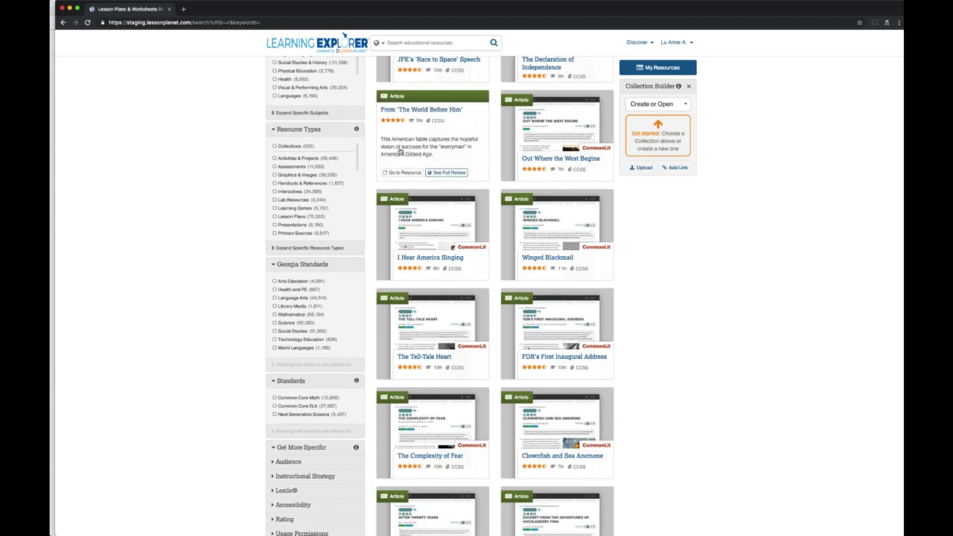
scroll(371, 156, down, 8)
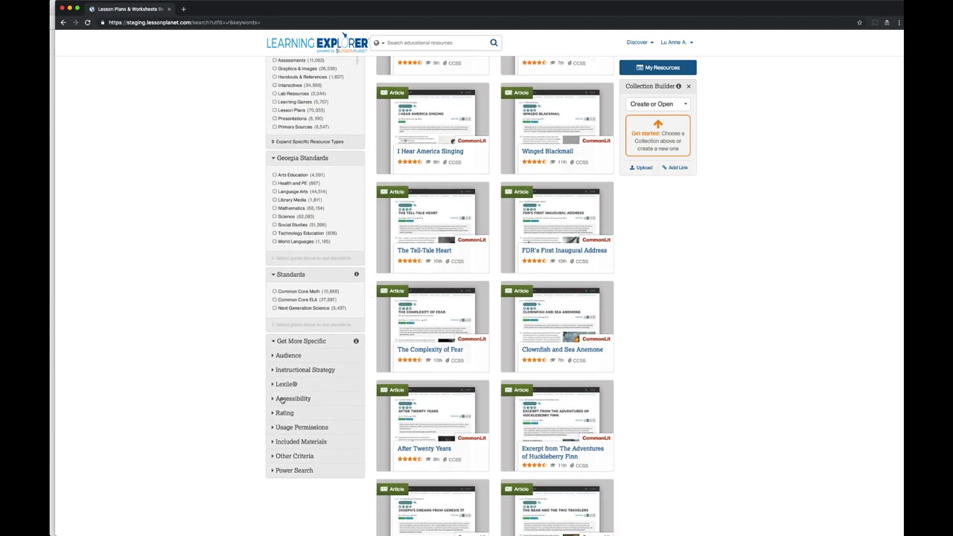
click(282, 399)
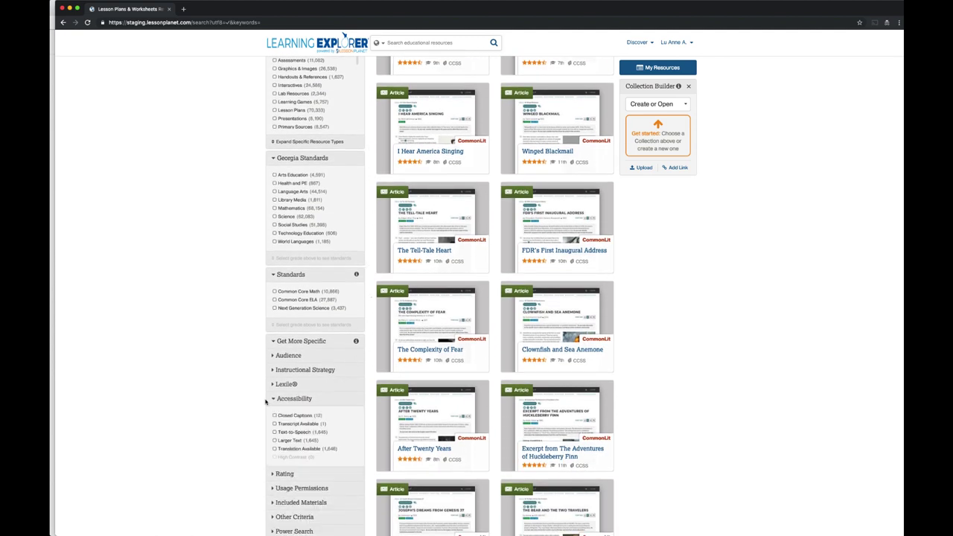
scroll(263, 408, down, 3)
scroll(263, 408, down, 5)
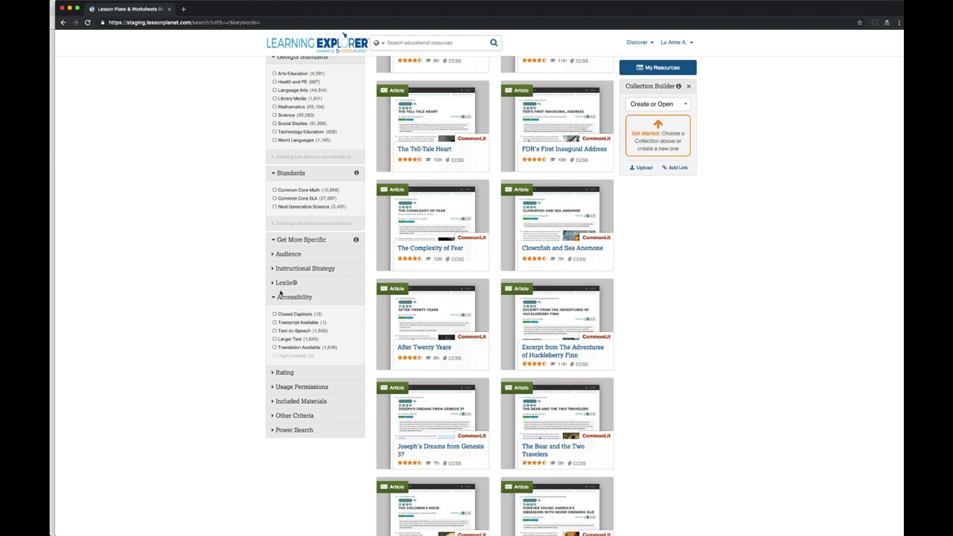
Narrow the search results to a Lexile range using the Lexile filter slider
click(275, 283)
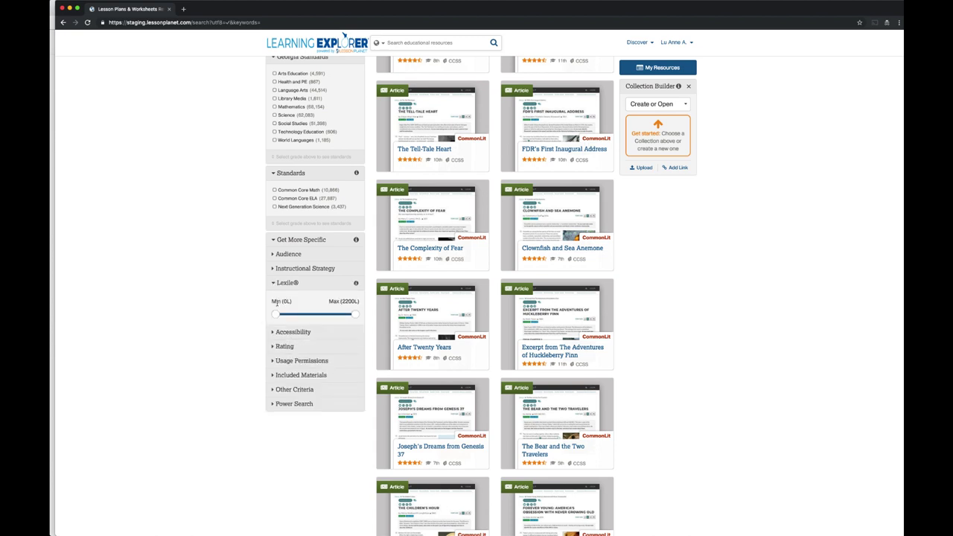
drag(274, 314, 318, 315)
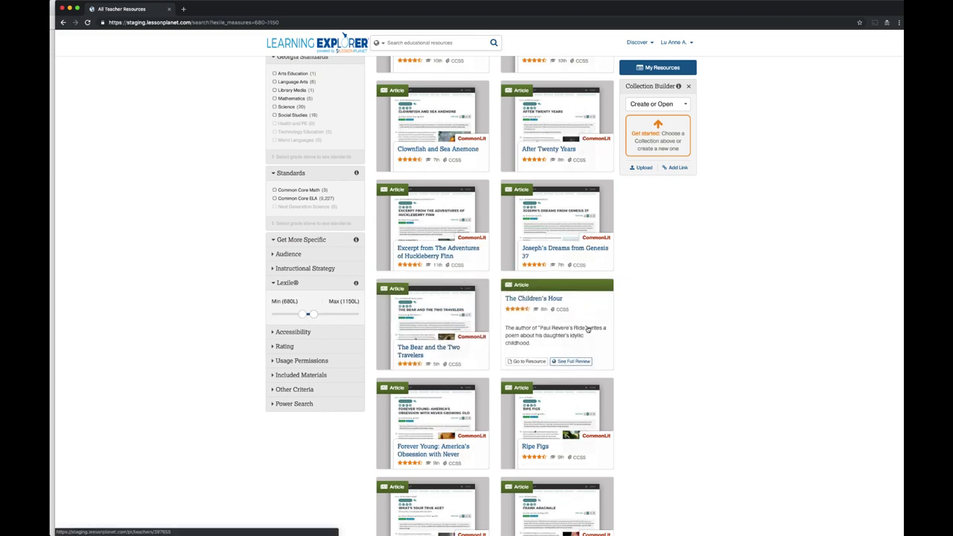
scroll(634, 327, up, 10)
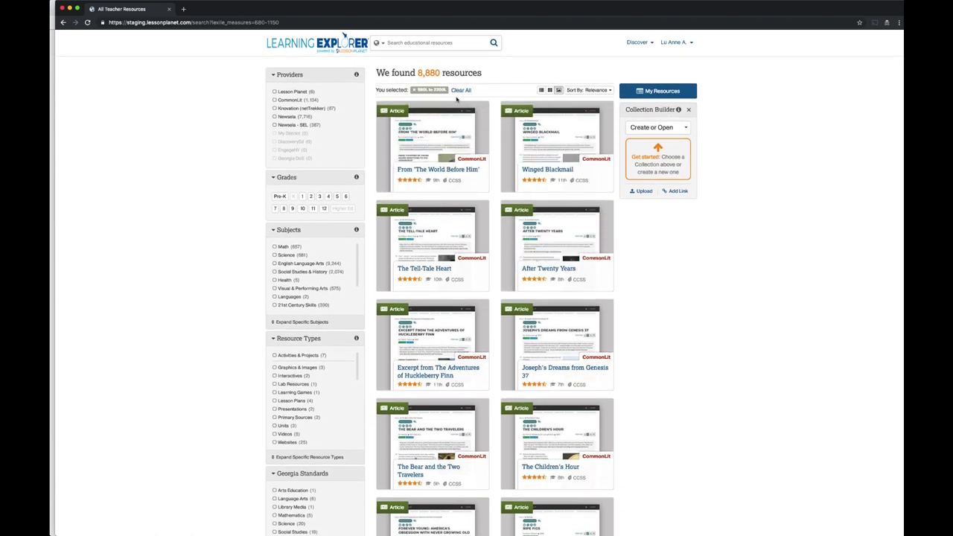
View the details of 'The World Before Him', then clear the Lexile range filter
click(460, 146)
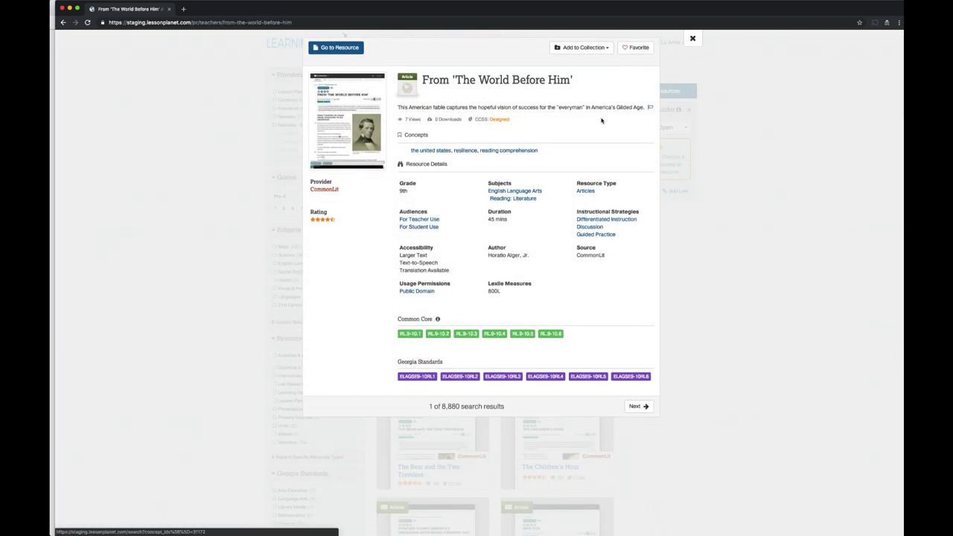
click(691, 39)
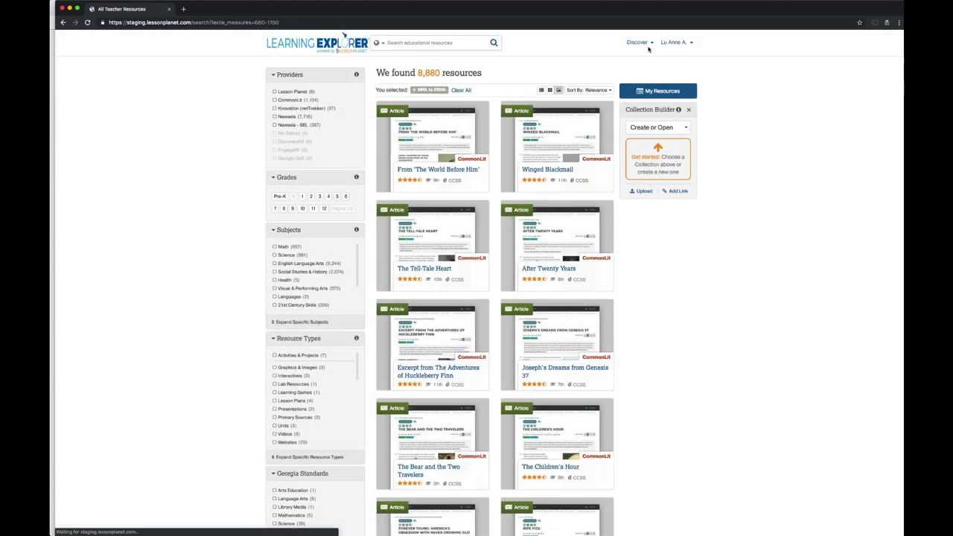
click(458, 91)
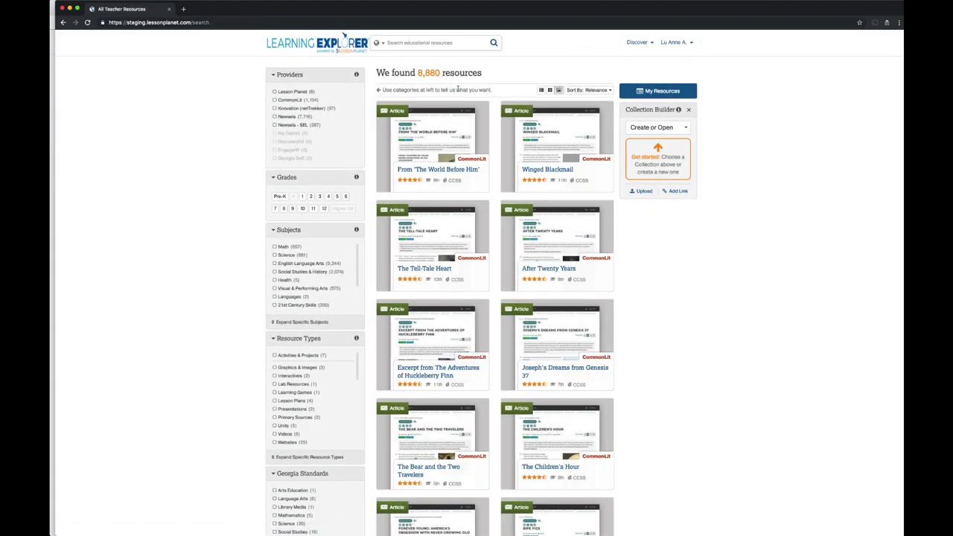